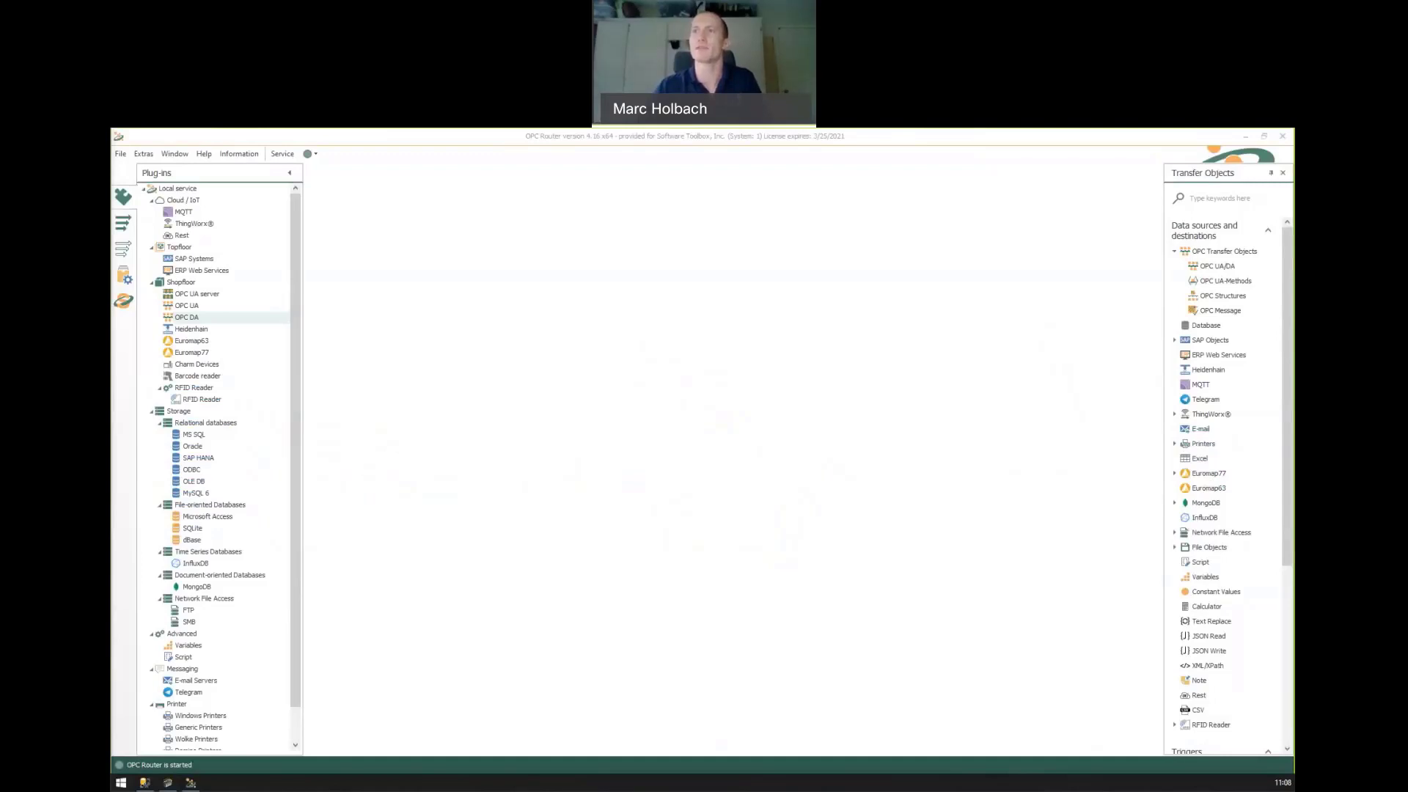
Tour the Connections, Templates, Go-productive and Service state overviews, then return to Plug-ins
click(125, 197)
click(122, 224)
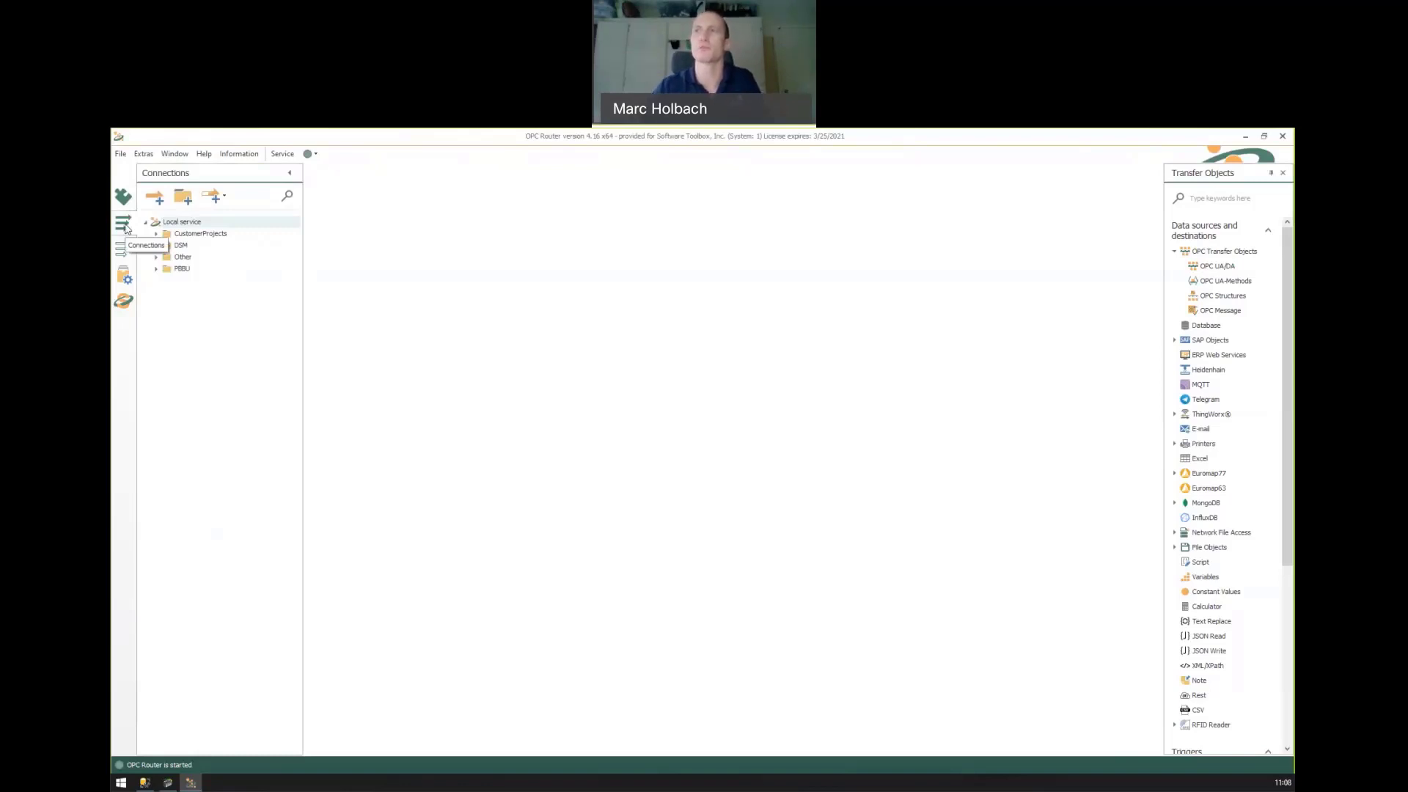
click(123, 247)
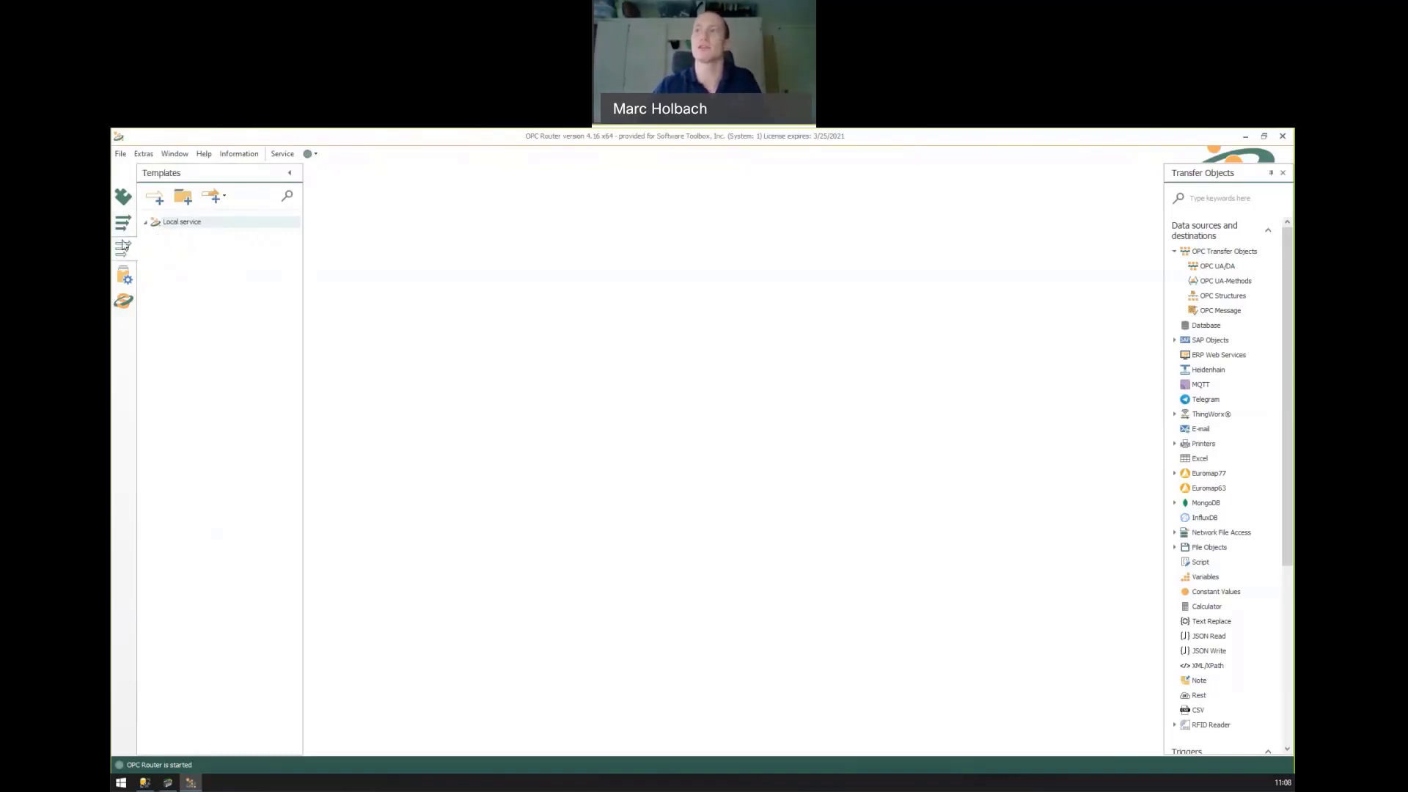
click(125, 276)
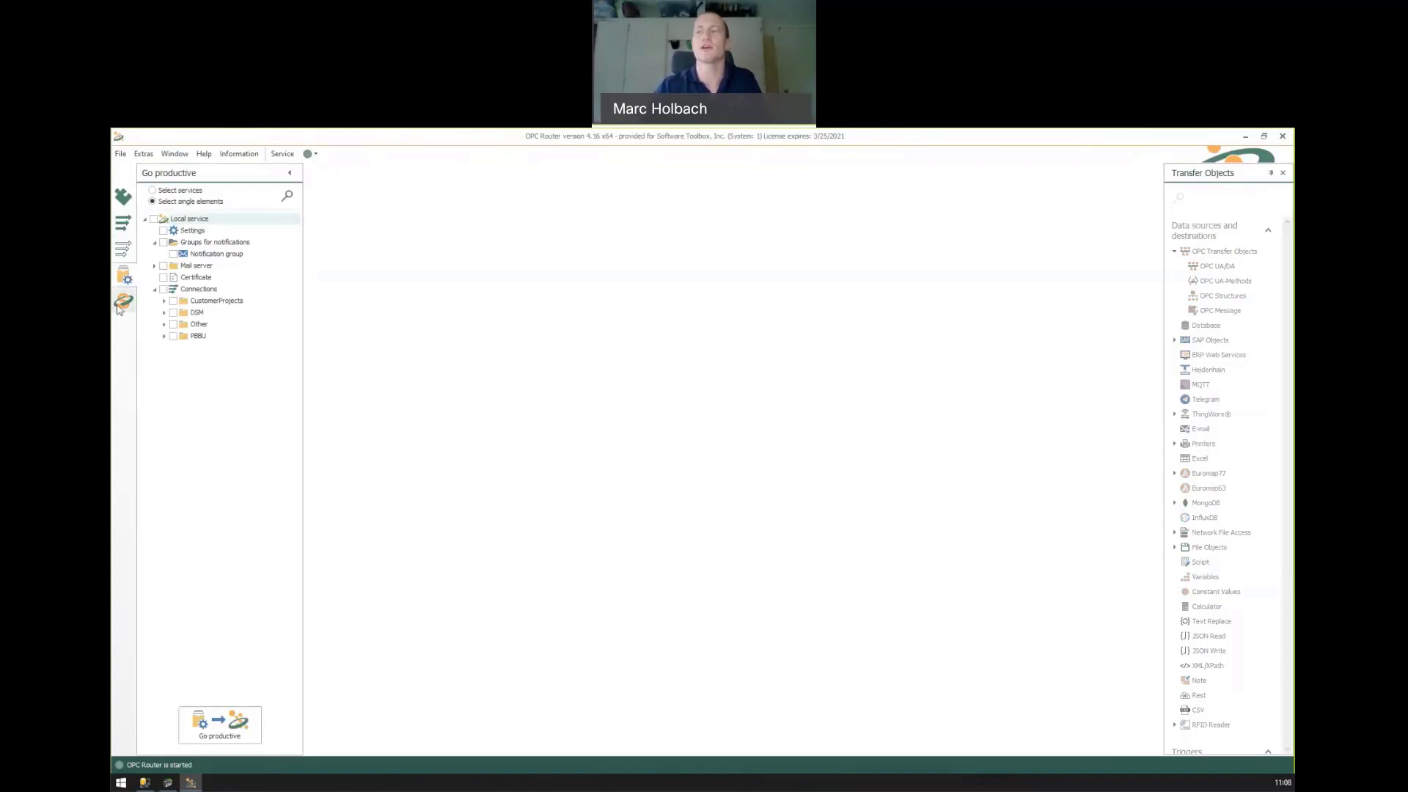
click(122, 305)
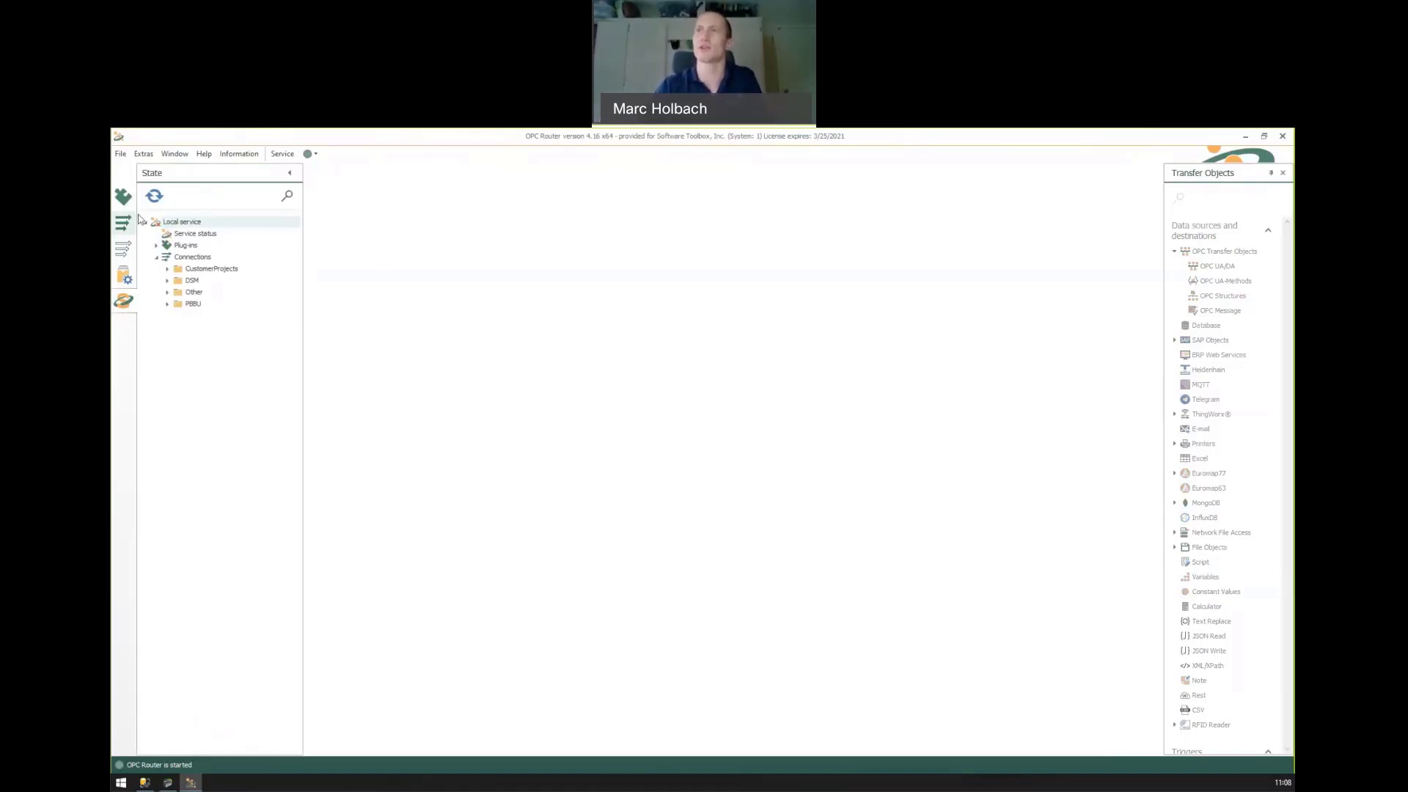
click(123, 197)
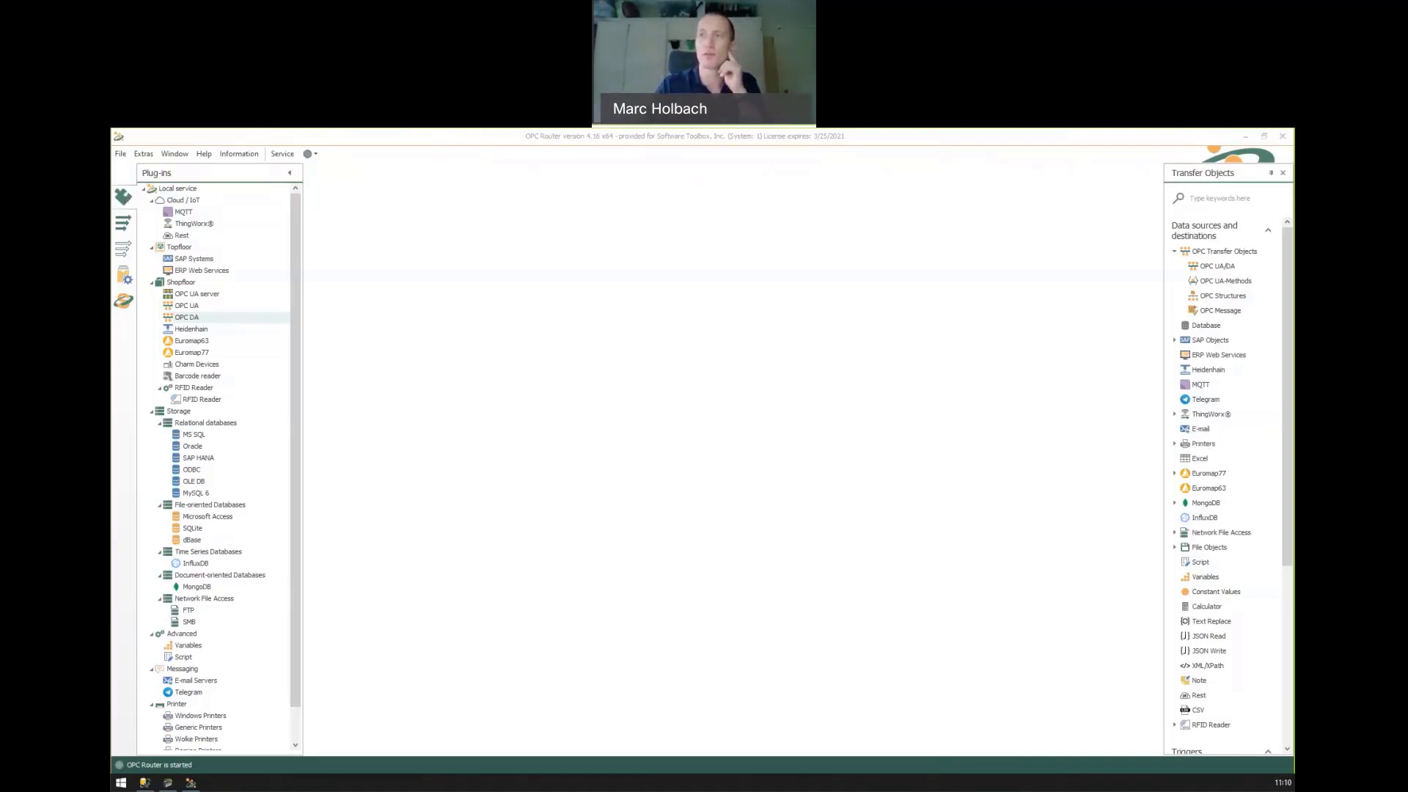
Add an OPC DA server named 'TOP Server' using SWToolbox.TOPServer.V6
click(188, 321)
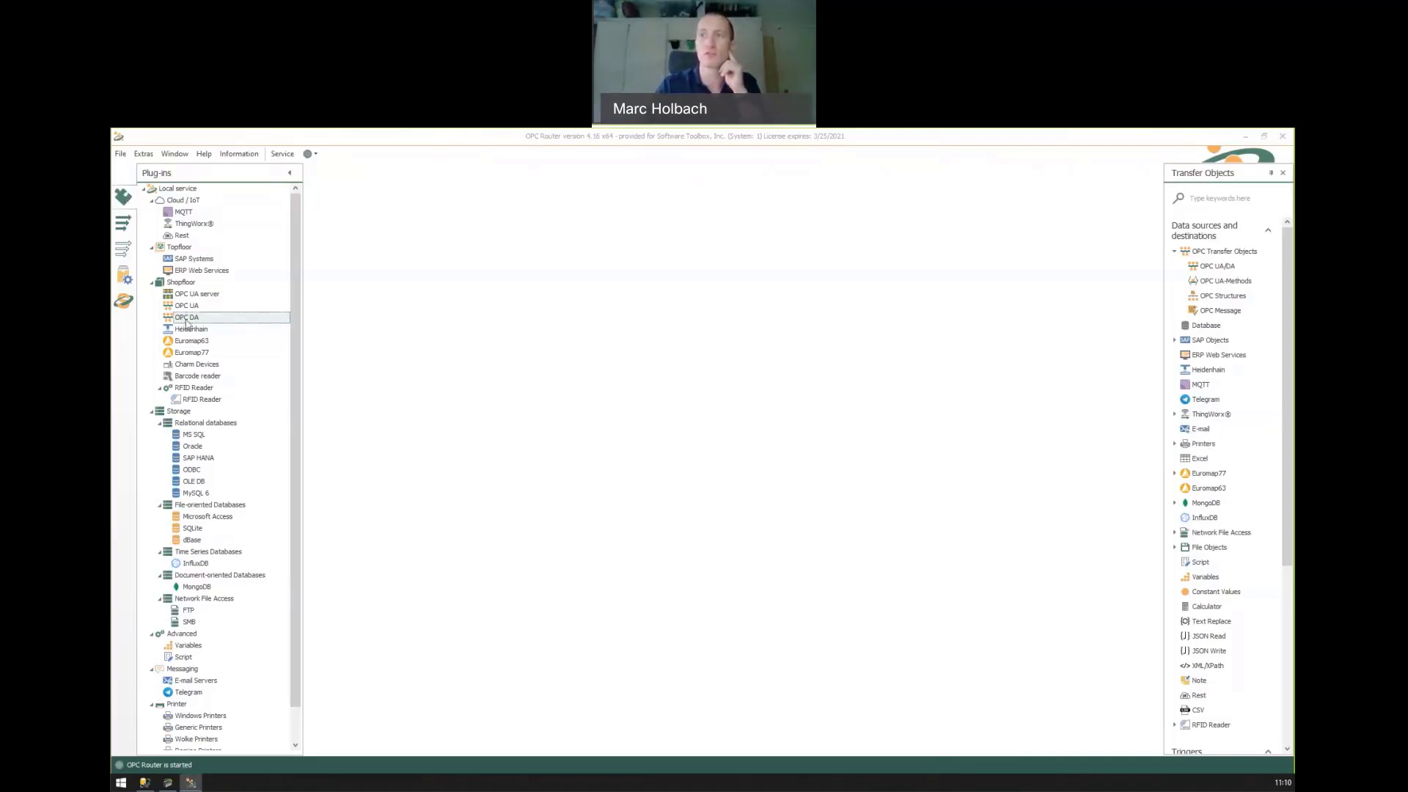
click(195, 437)
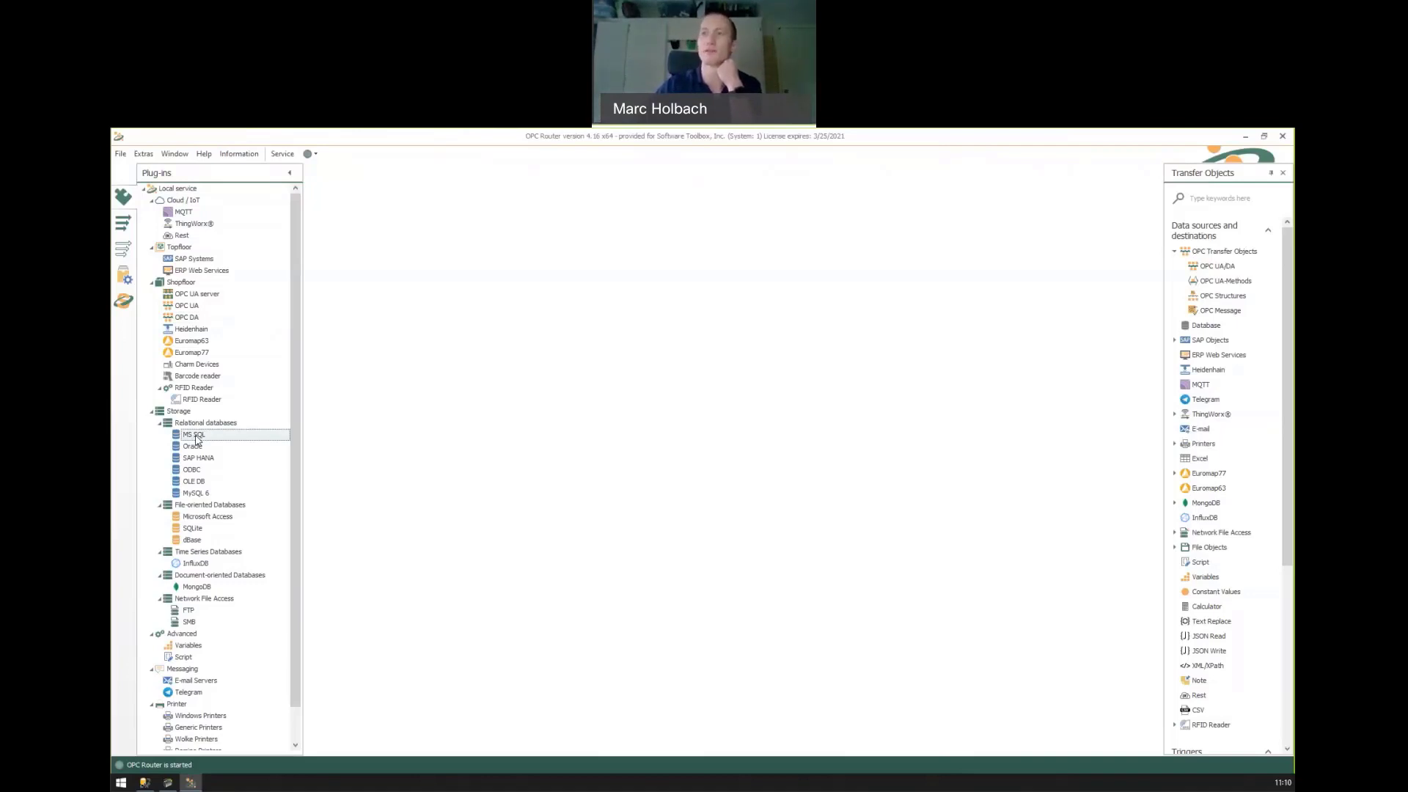
click(192, 320)
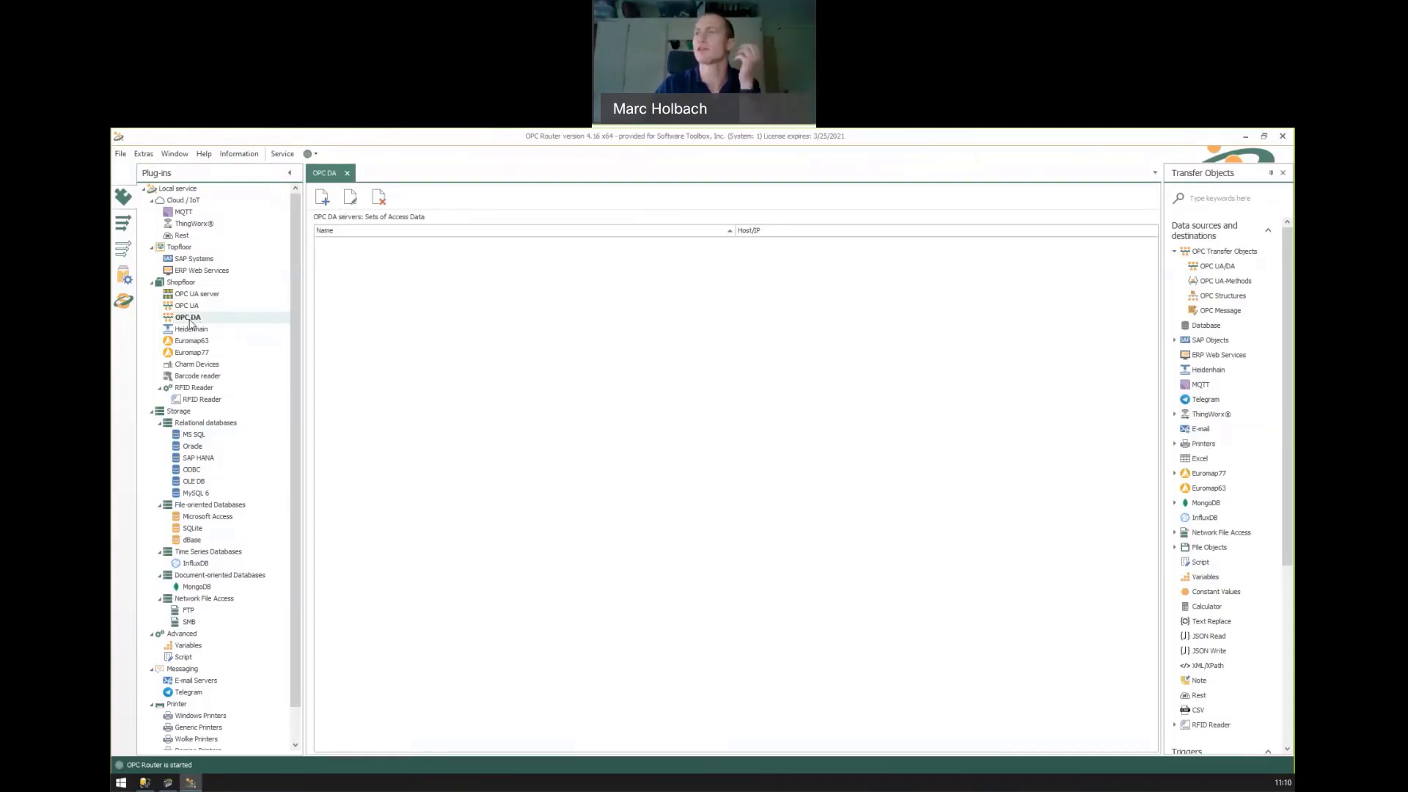
click(322, 199)
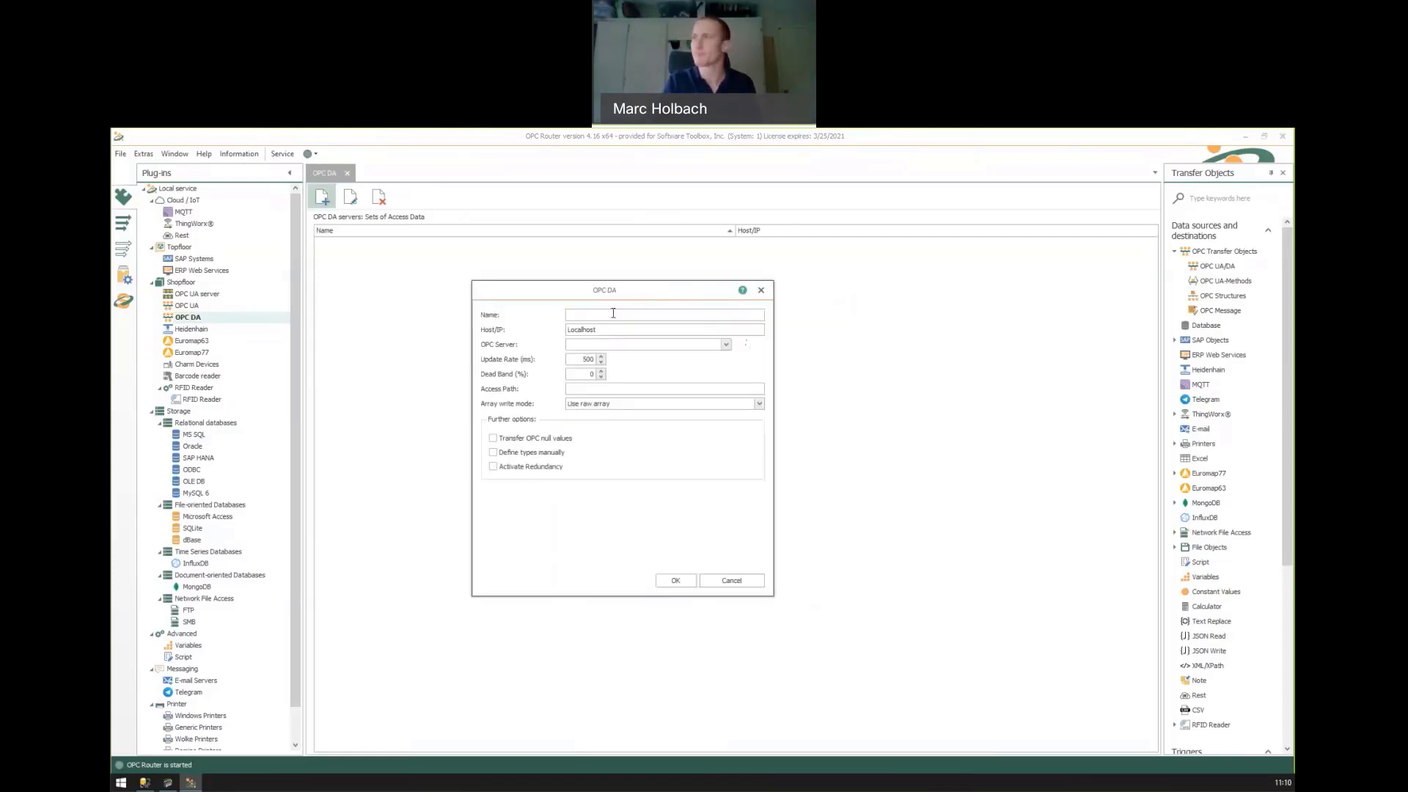
text(TOP SErver)
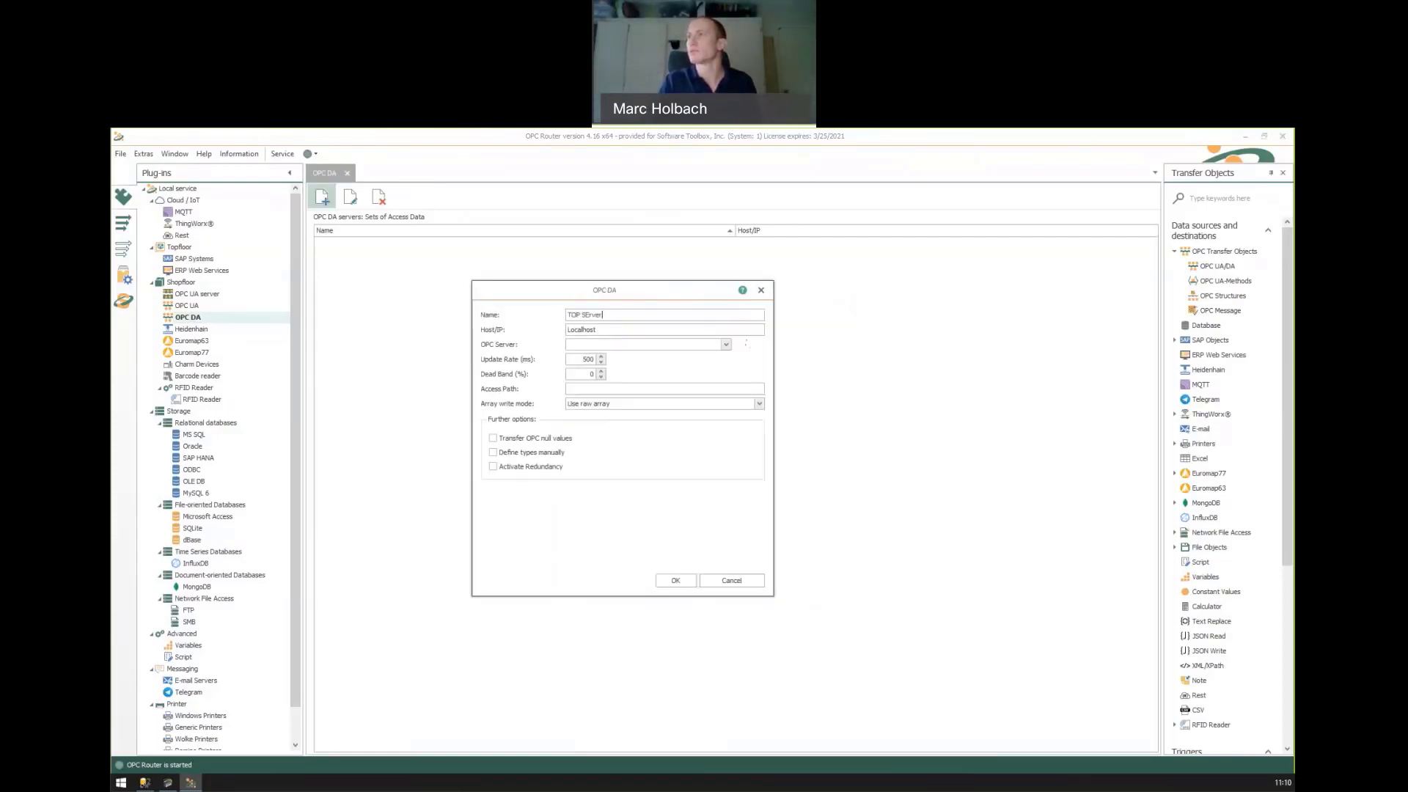
key(BackSpace)
key(BackSpace)
key(BackSpace)
key(BackSpace)
text(e)
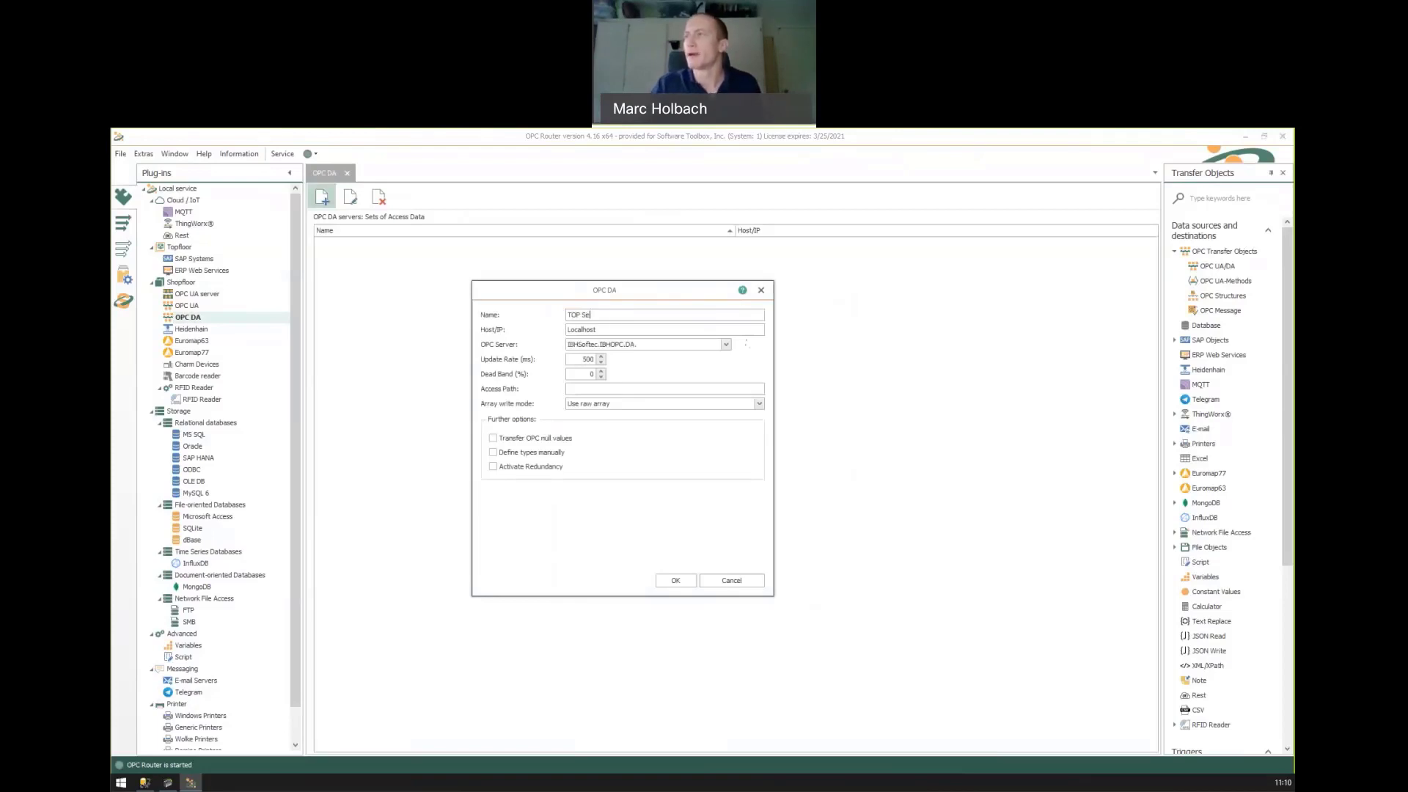
text(rver)
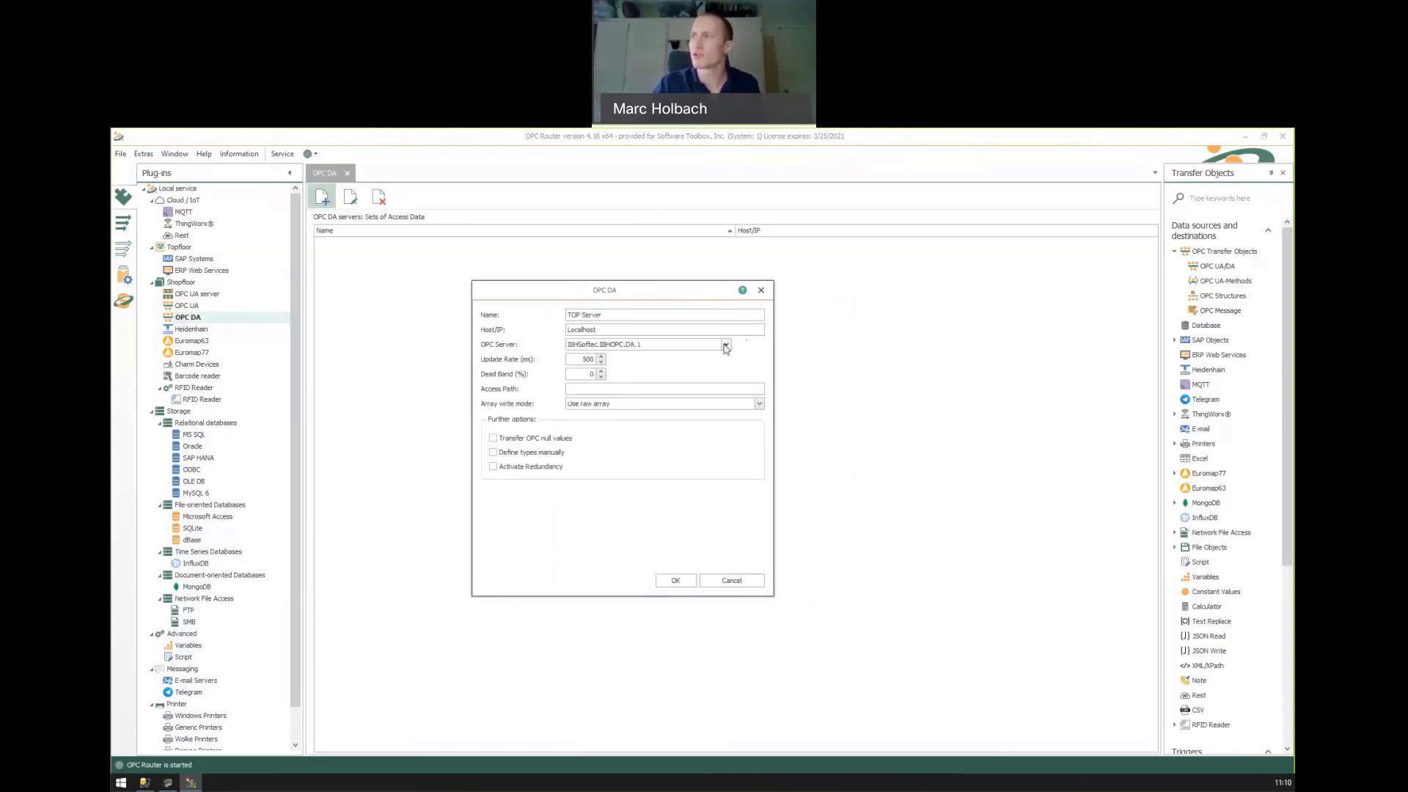
click(726, 346)
scroll(670, 376, down, 2)
click(642, 393)
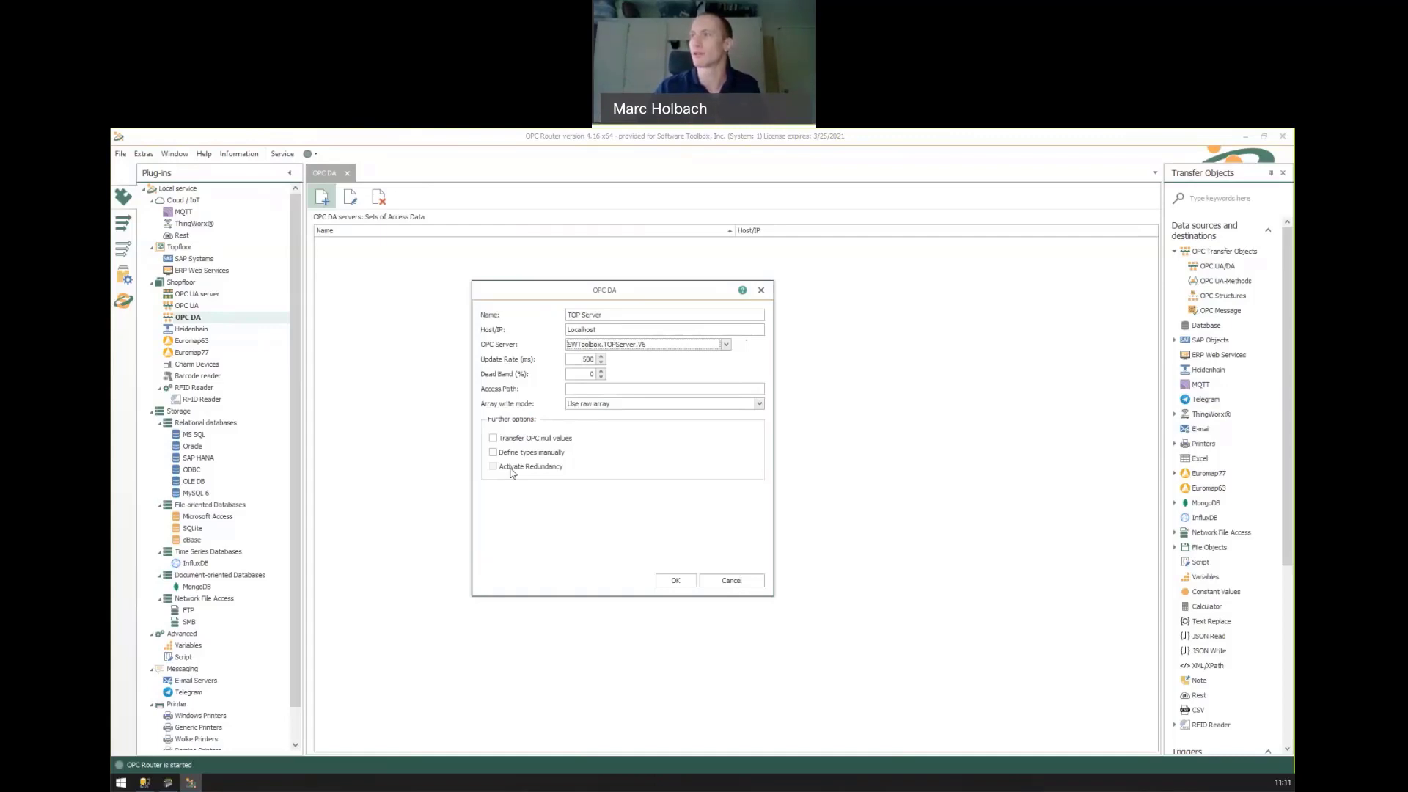
click(673, 582)
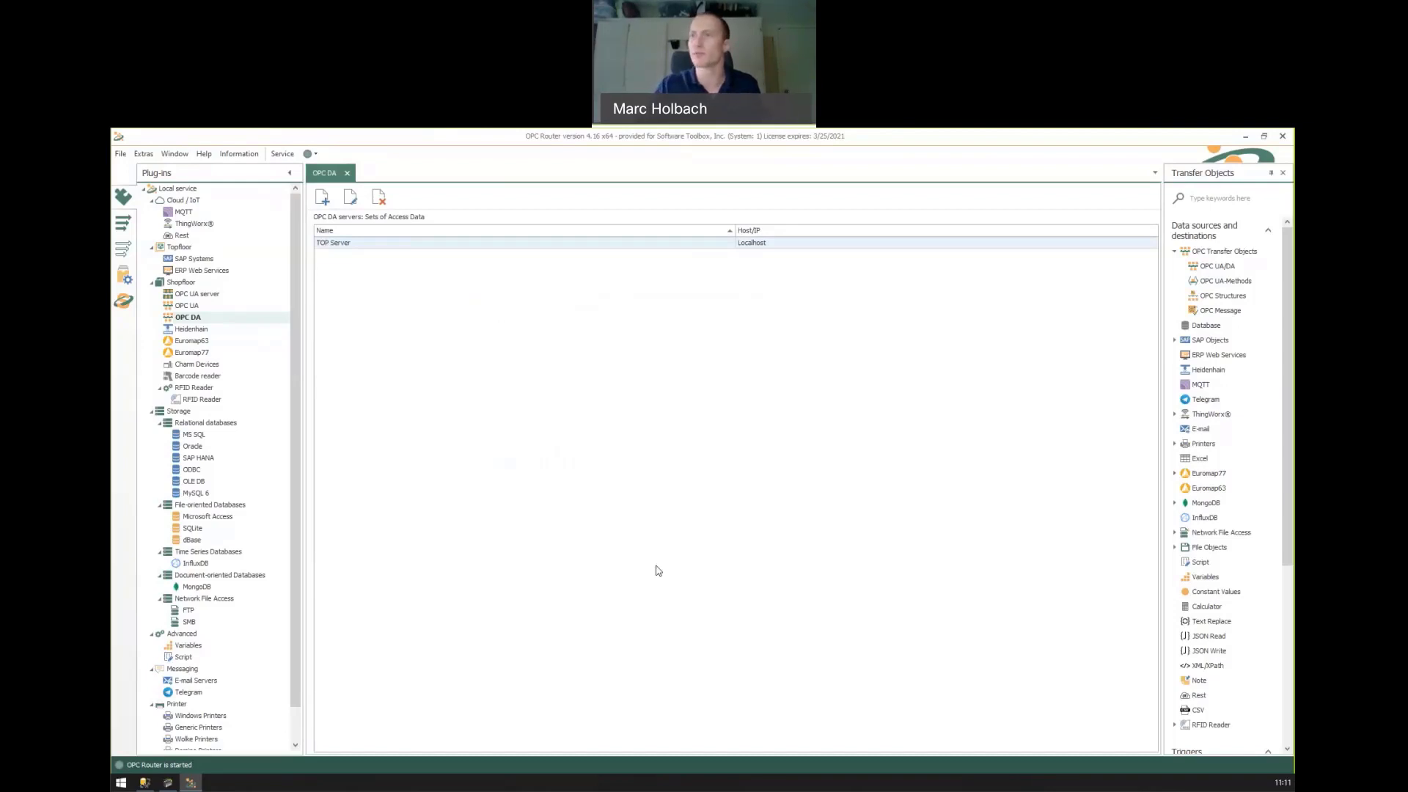
Delete the existing Local SQL Container connection from the MS SQL plug-in
click(195, 434)
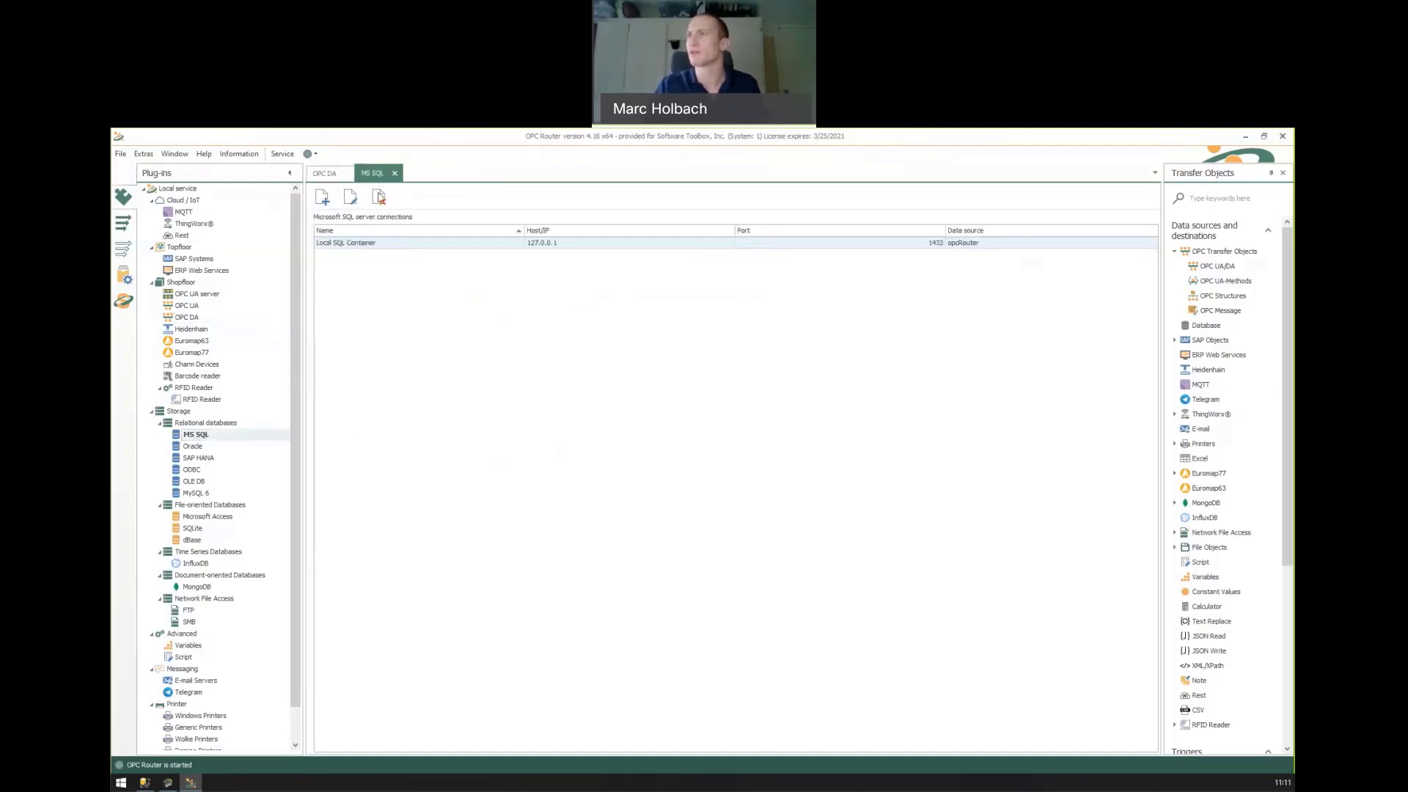
click(378, 196)
click(675, 475)
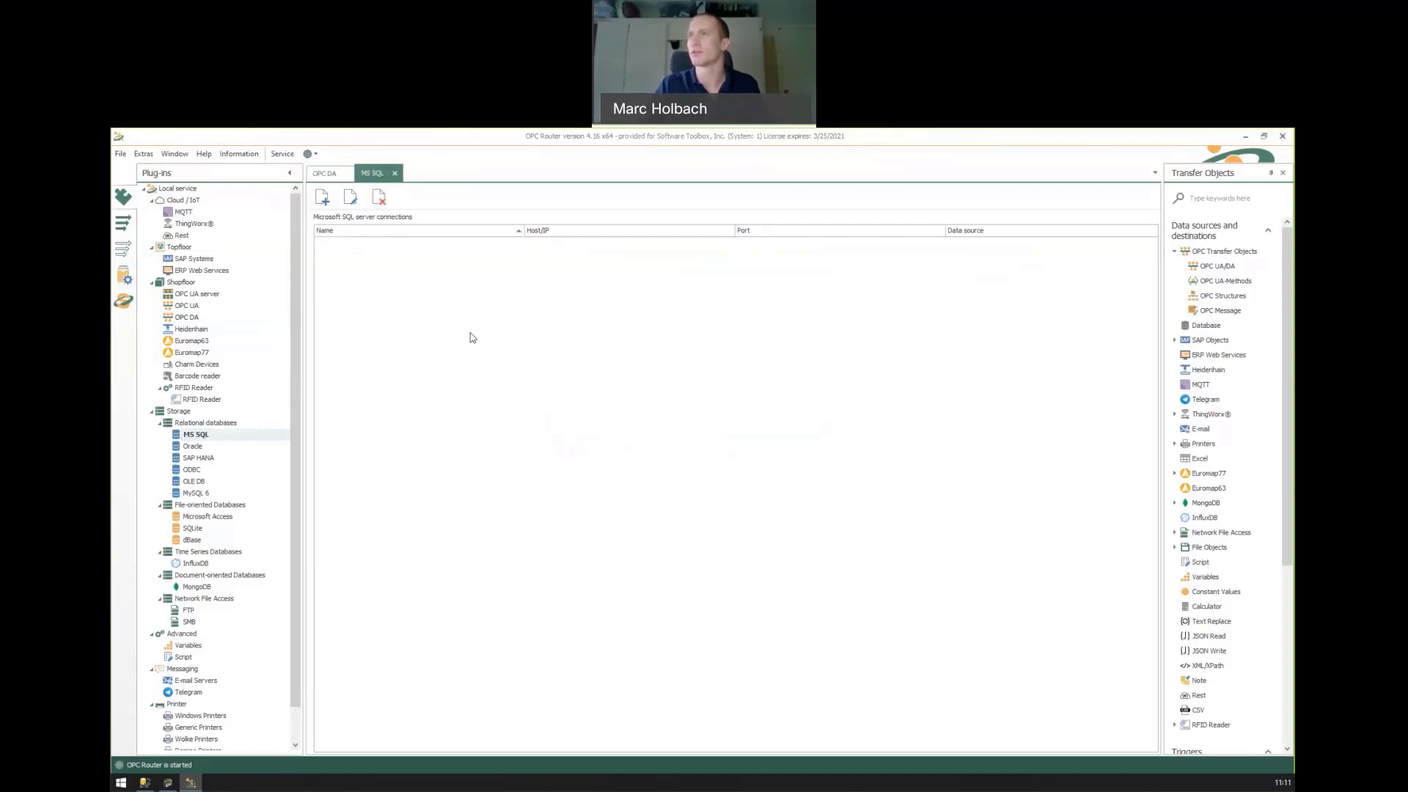
Create 'Local SQL Container' at host 127.0.0.1 with the sa login and opcRouter database, tested successfully
click(327, 201)
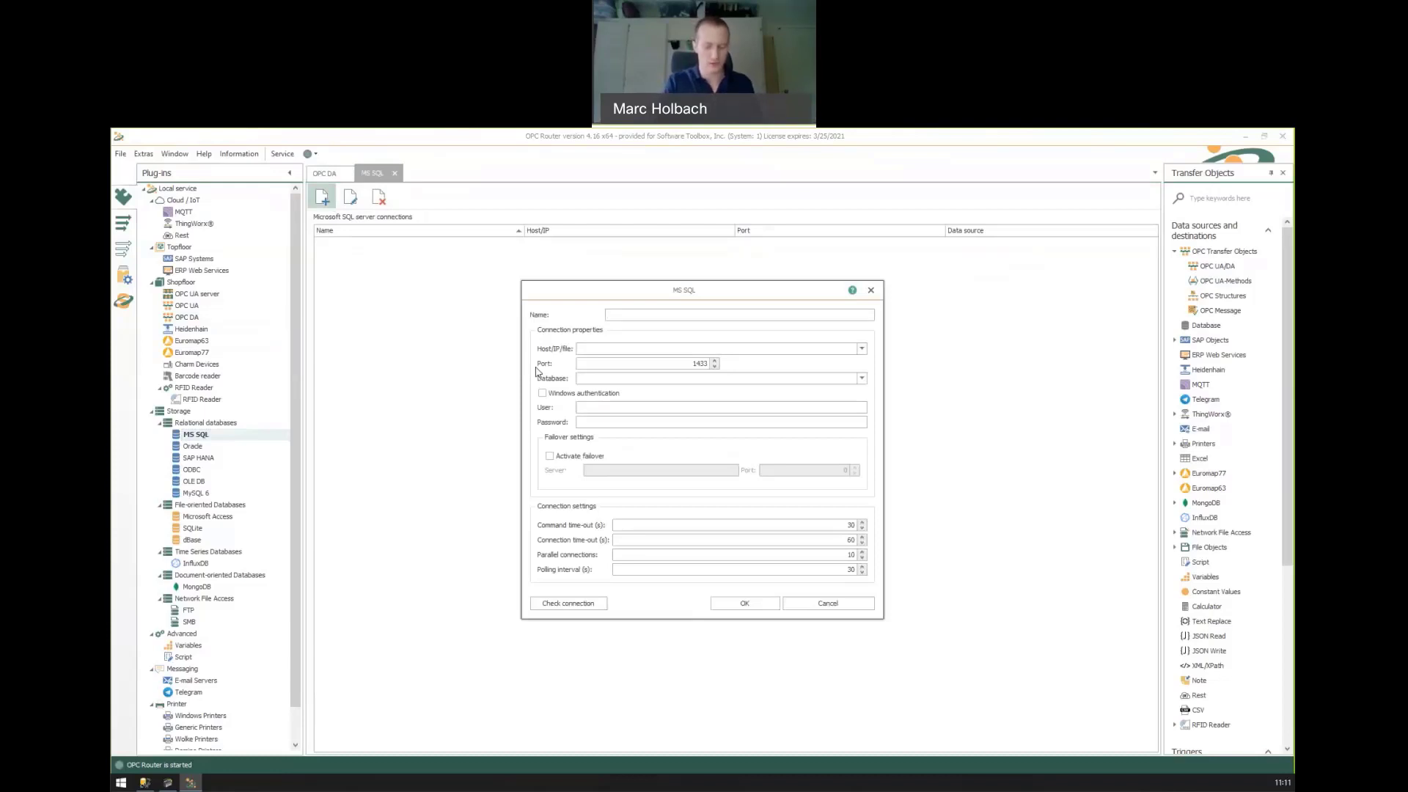
text(LOC)
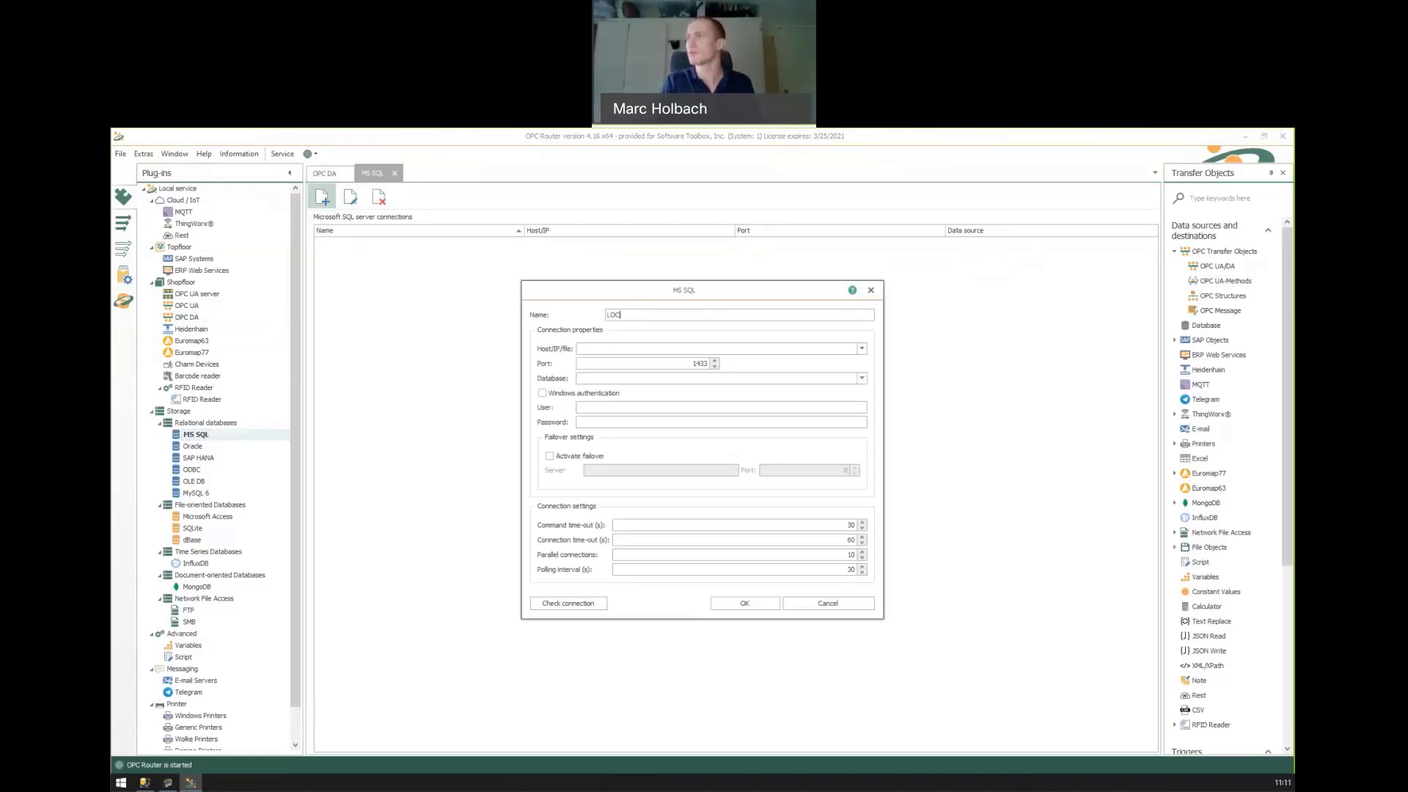
text(al SQL Container)
click(733, 349)
text(127.0.0.1)
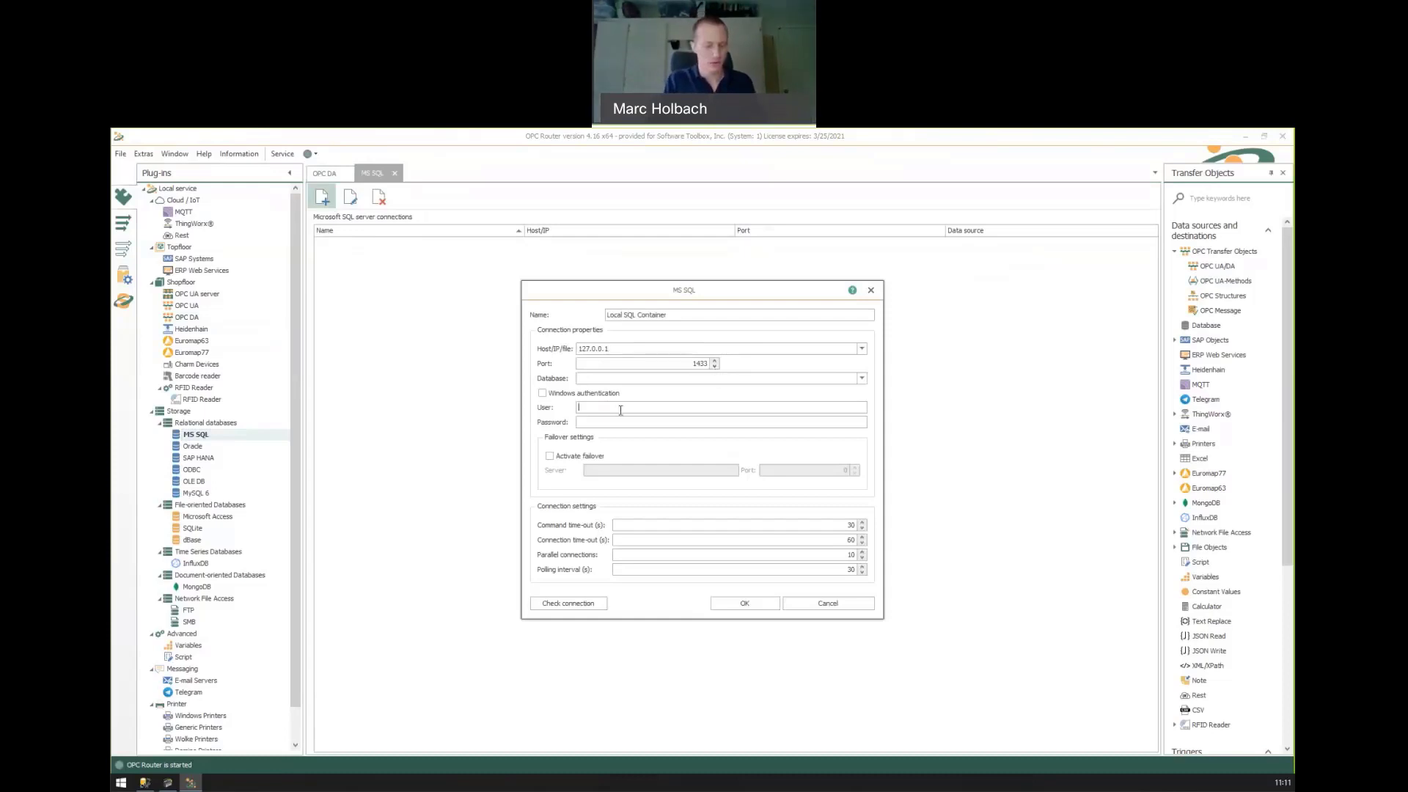
text(sa)
text(••)
text(•••••••)
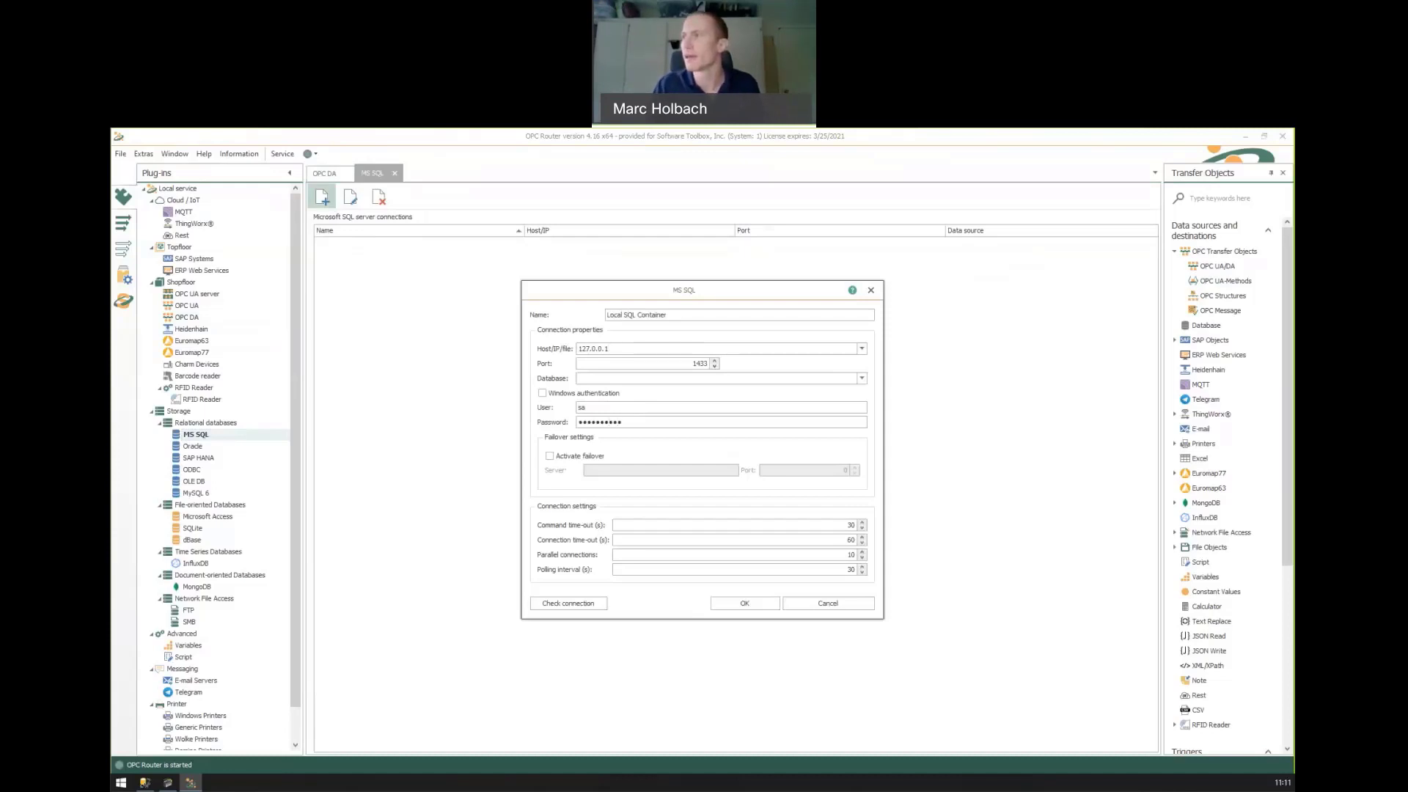
click(862, 379)
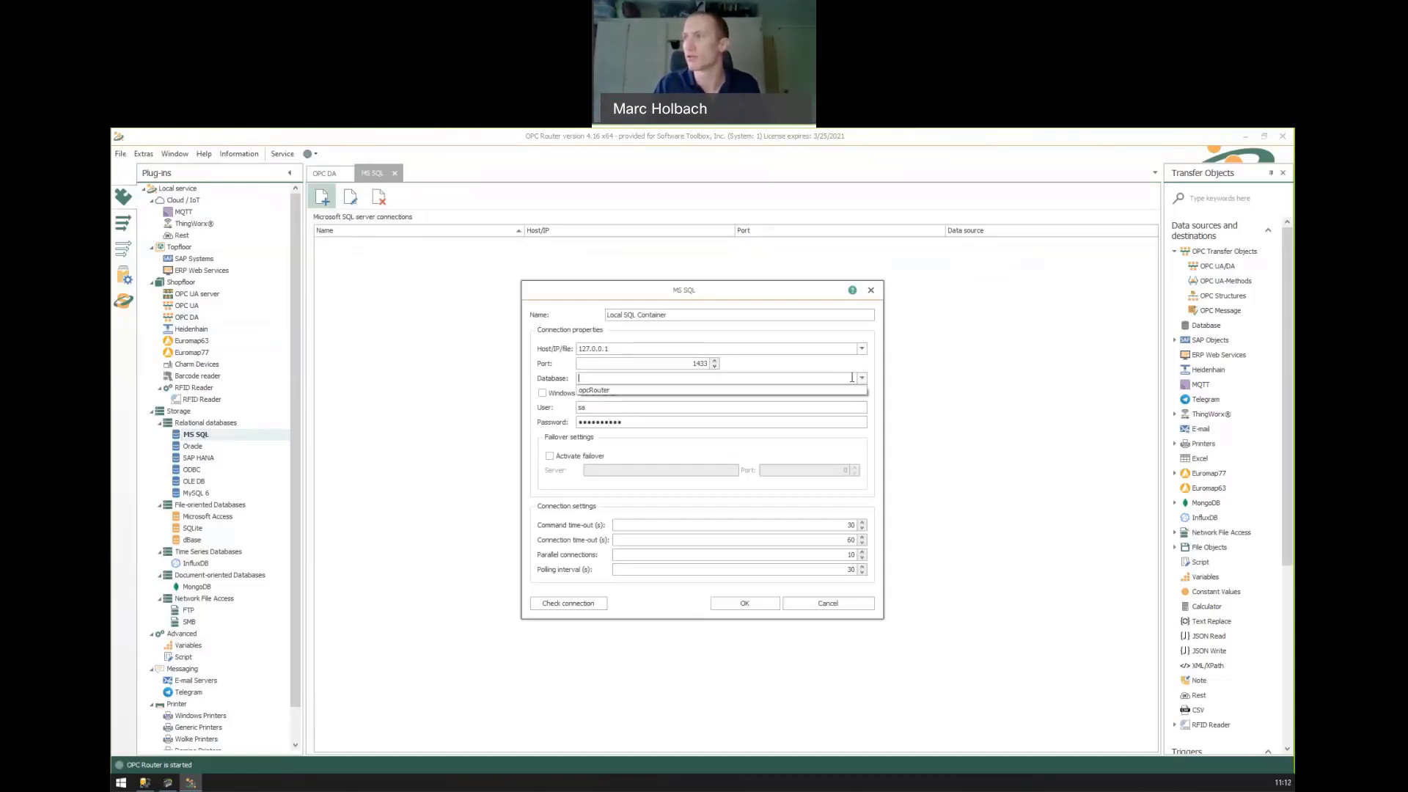
click(656, 391)
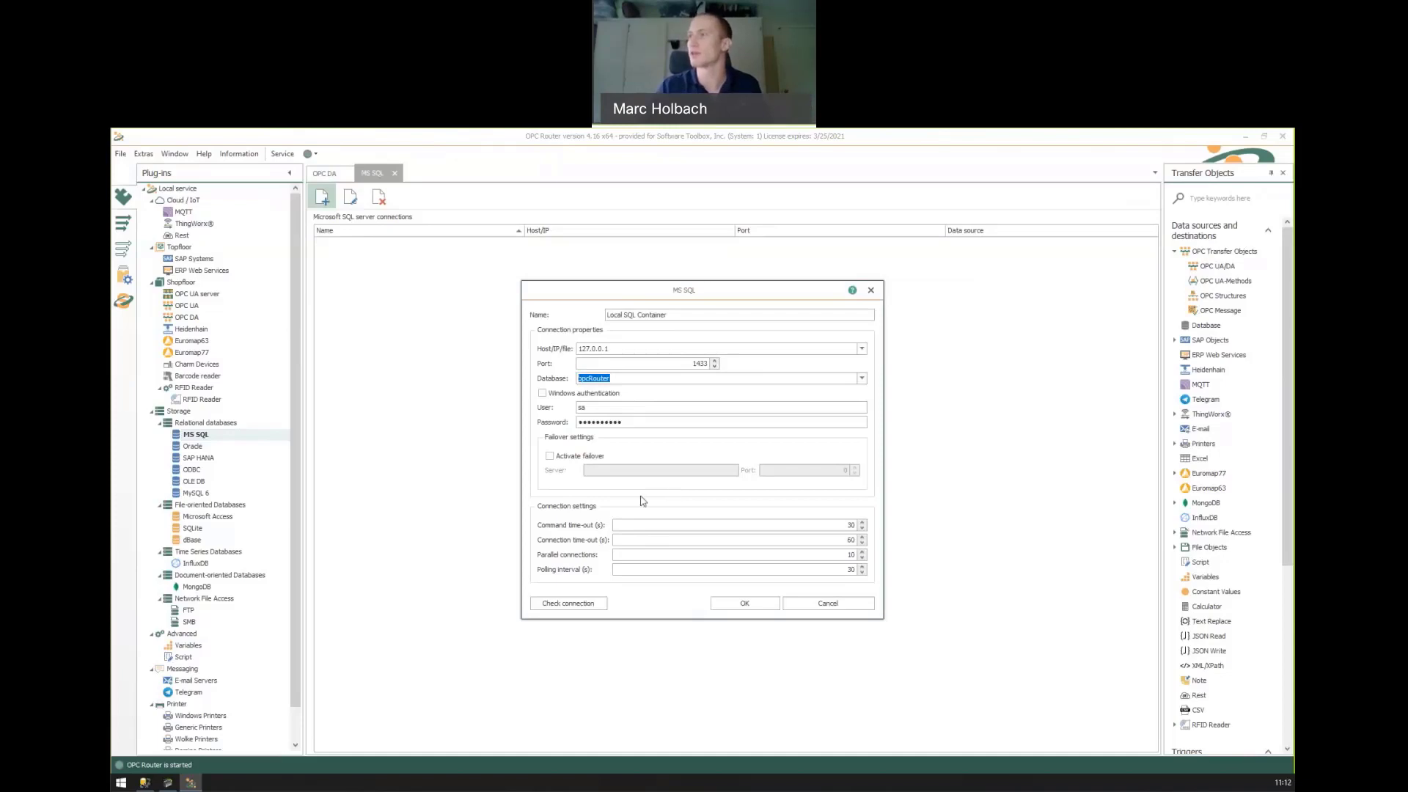
click(591, 603)
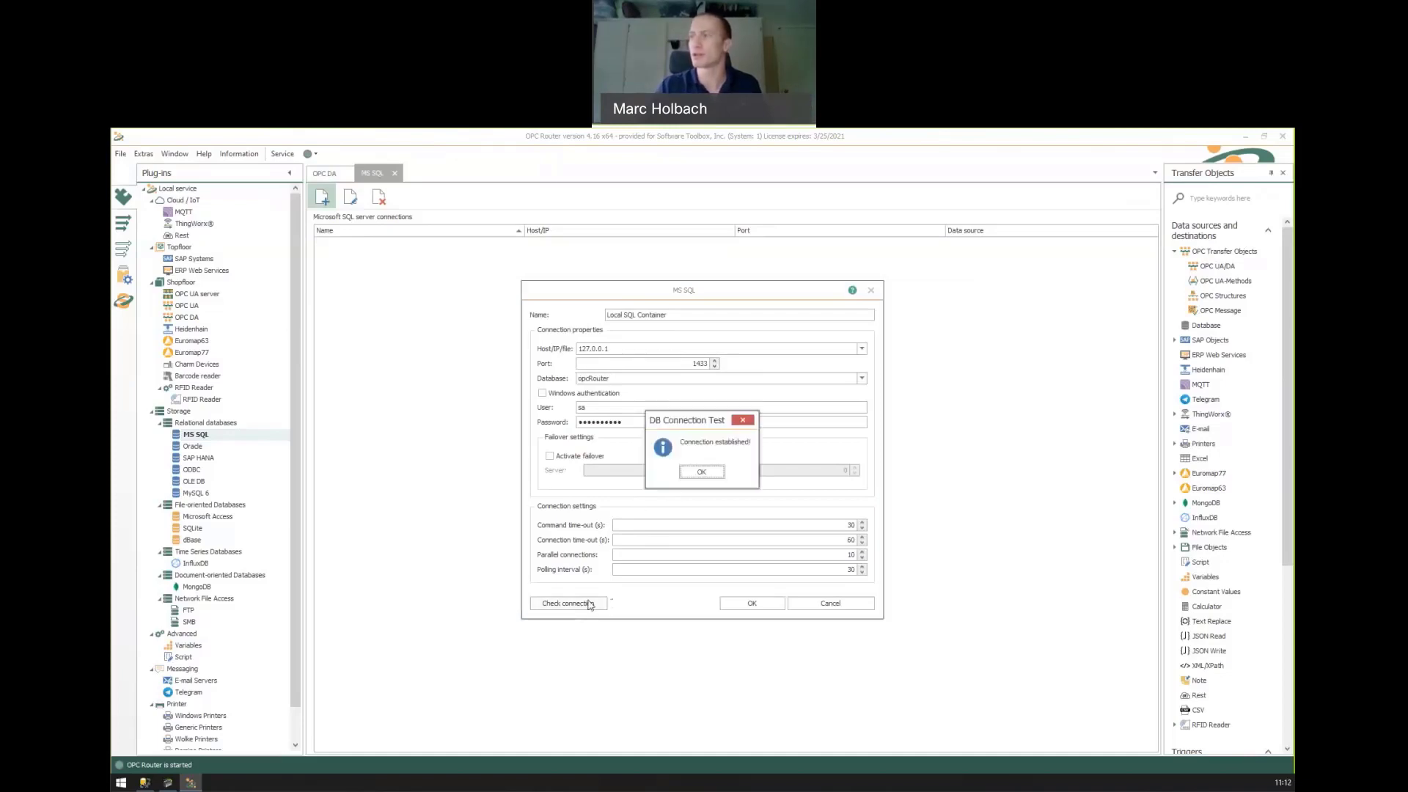
click(702, 473)
click(741, 604)
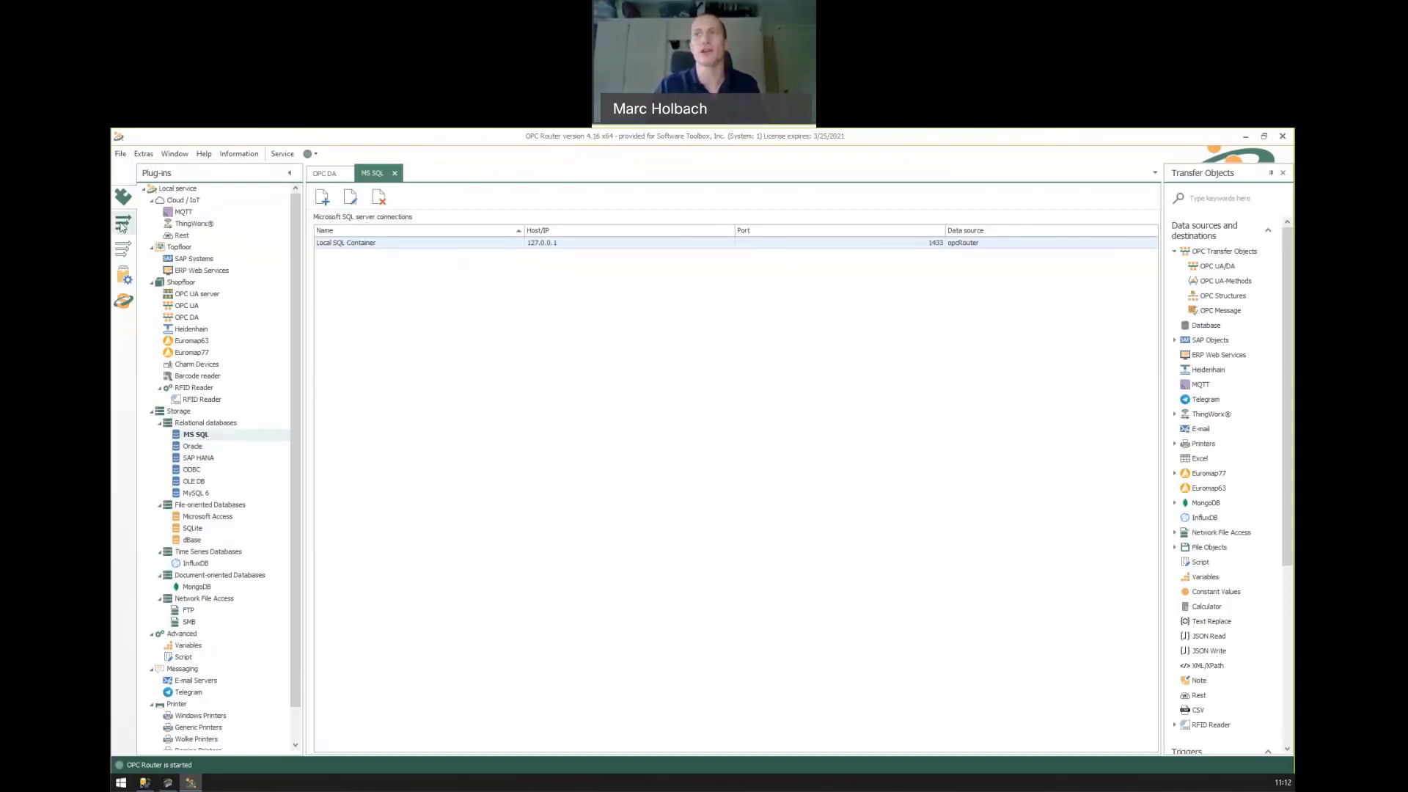
Add a new connection named 'Demo1Connection' in the connections tree
click(122, 227)
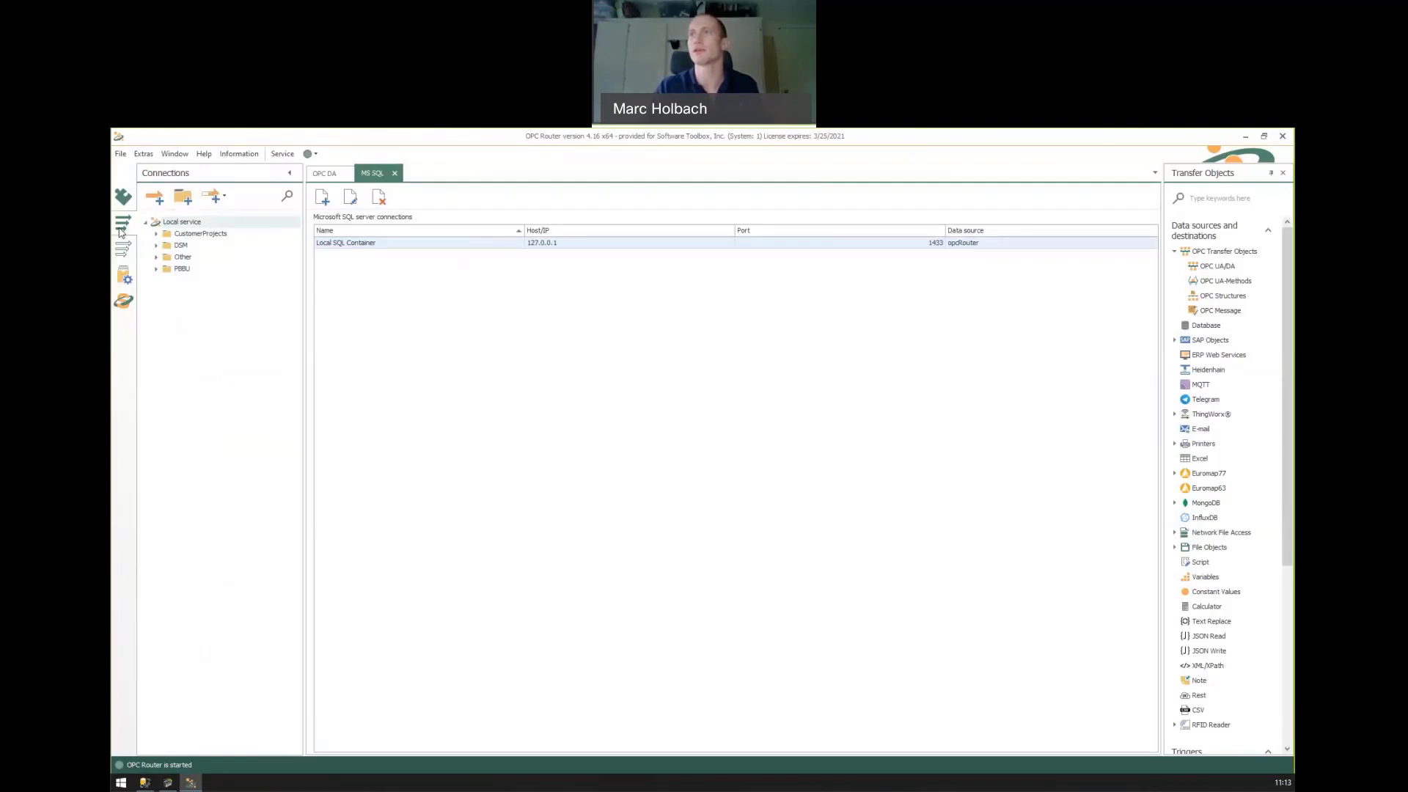
click(156, 198)
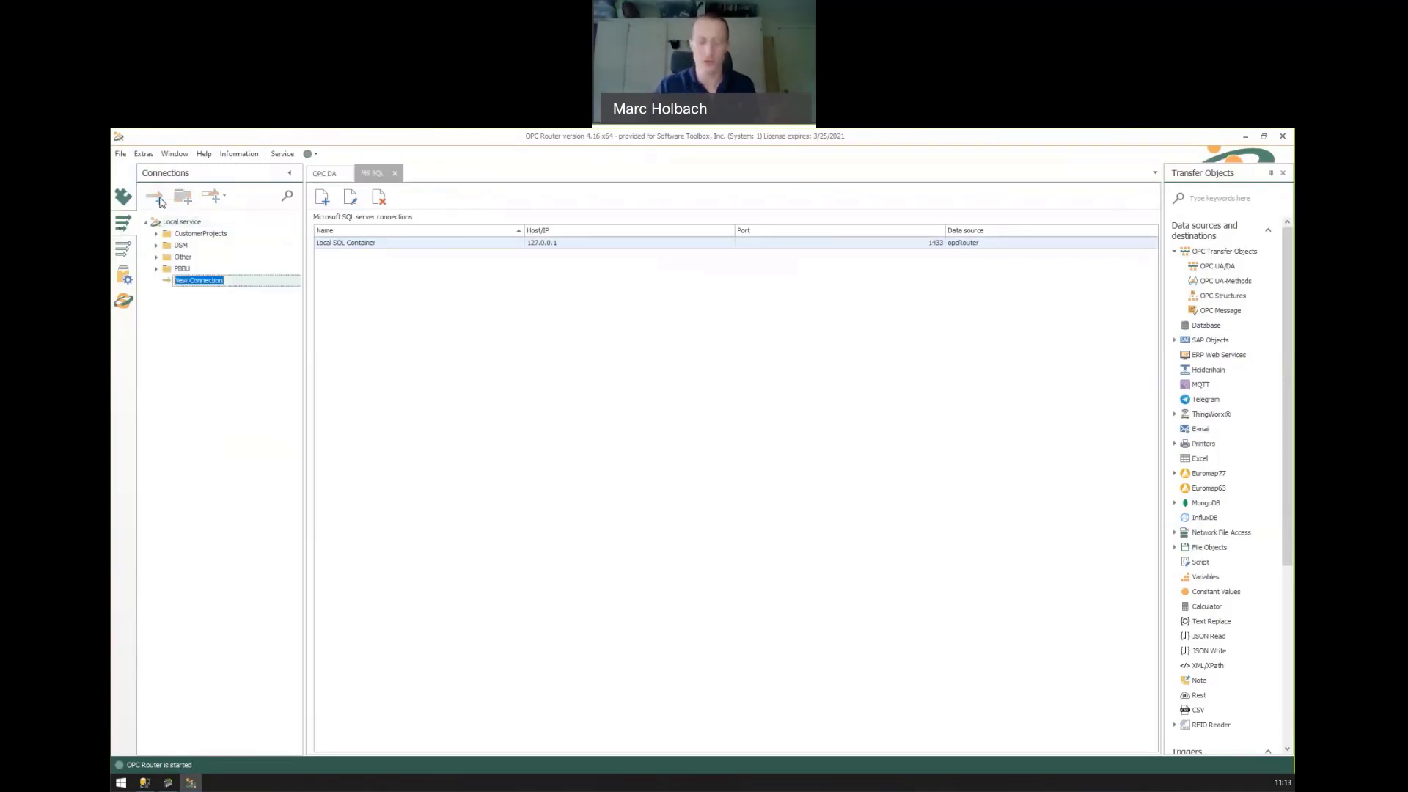
text(D)
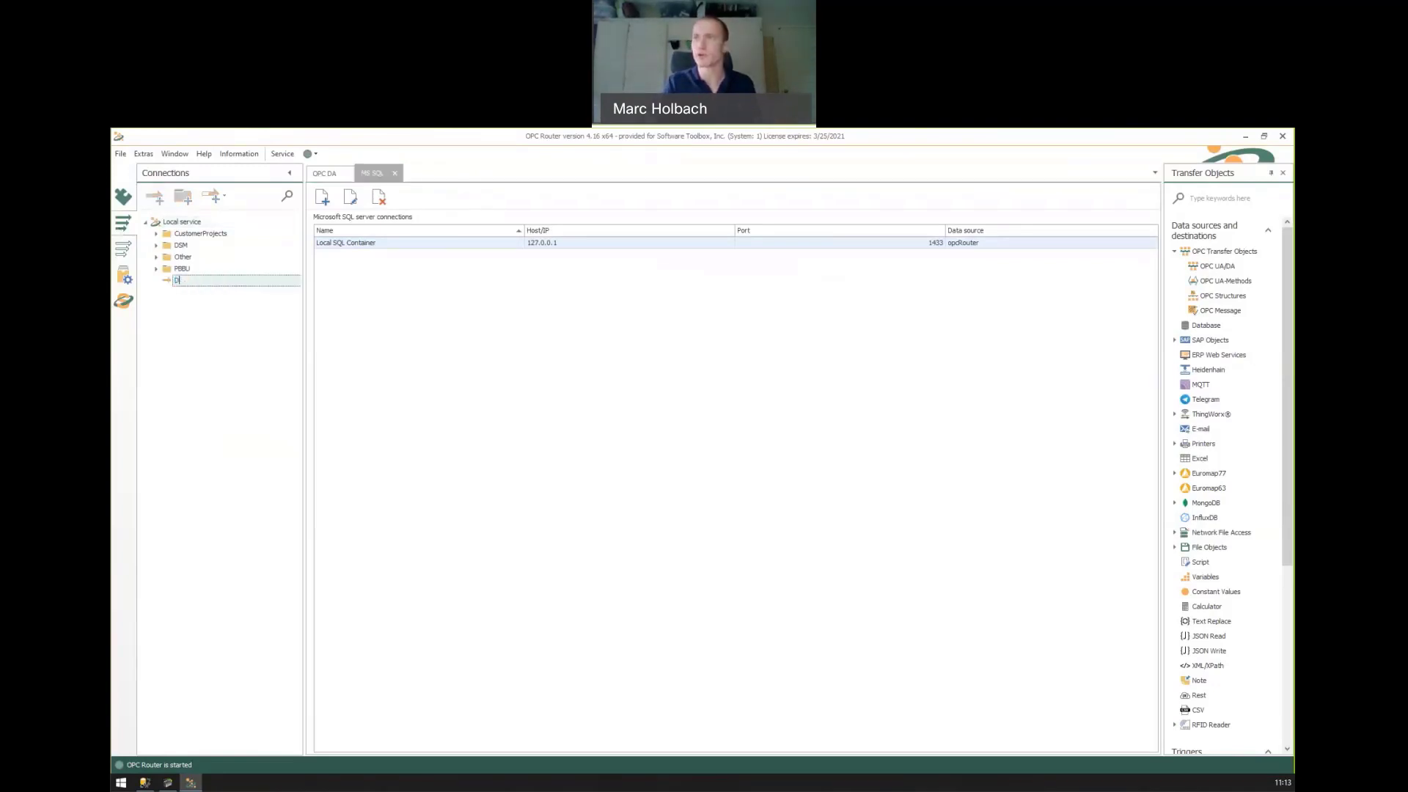
text(emo1Connection)
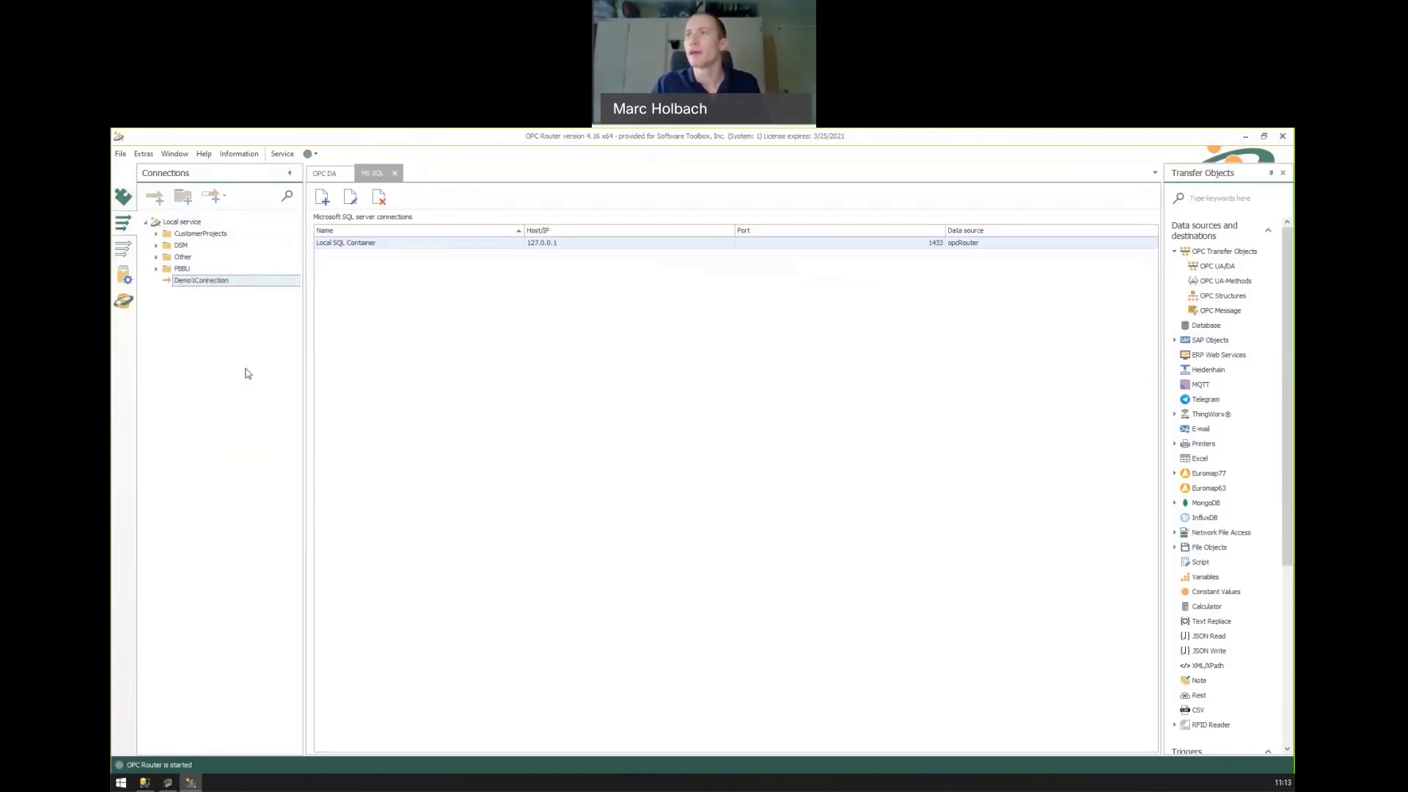
key(Return)
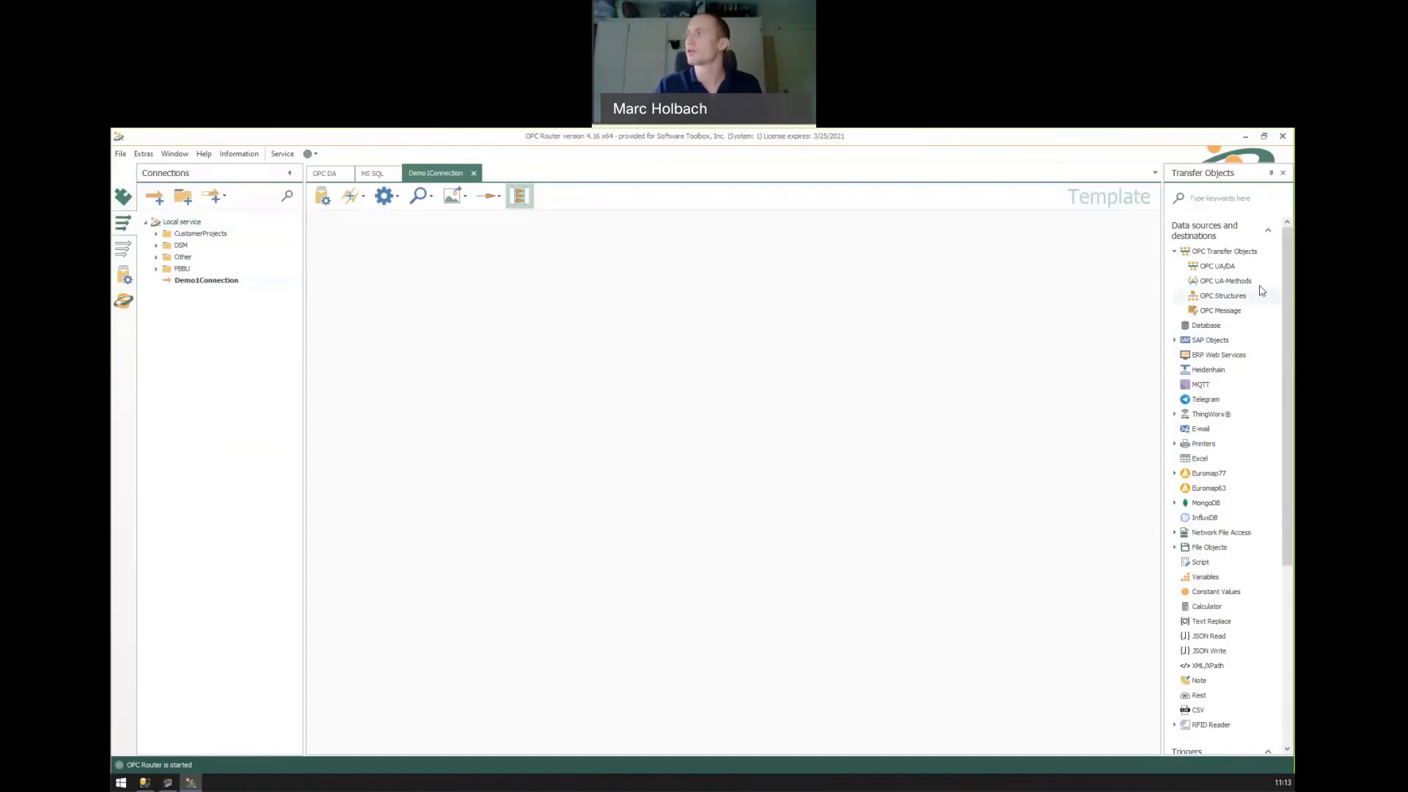
Drop an OPC UA/DA object and a Database object side by side on the canvas
click(1175, 251)
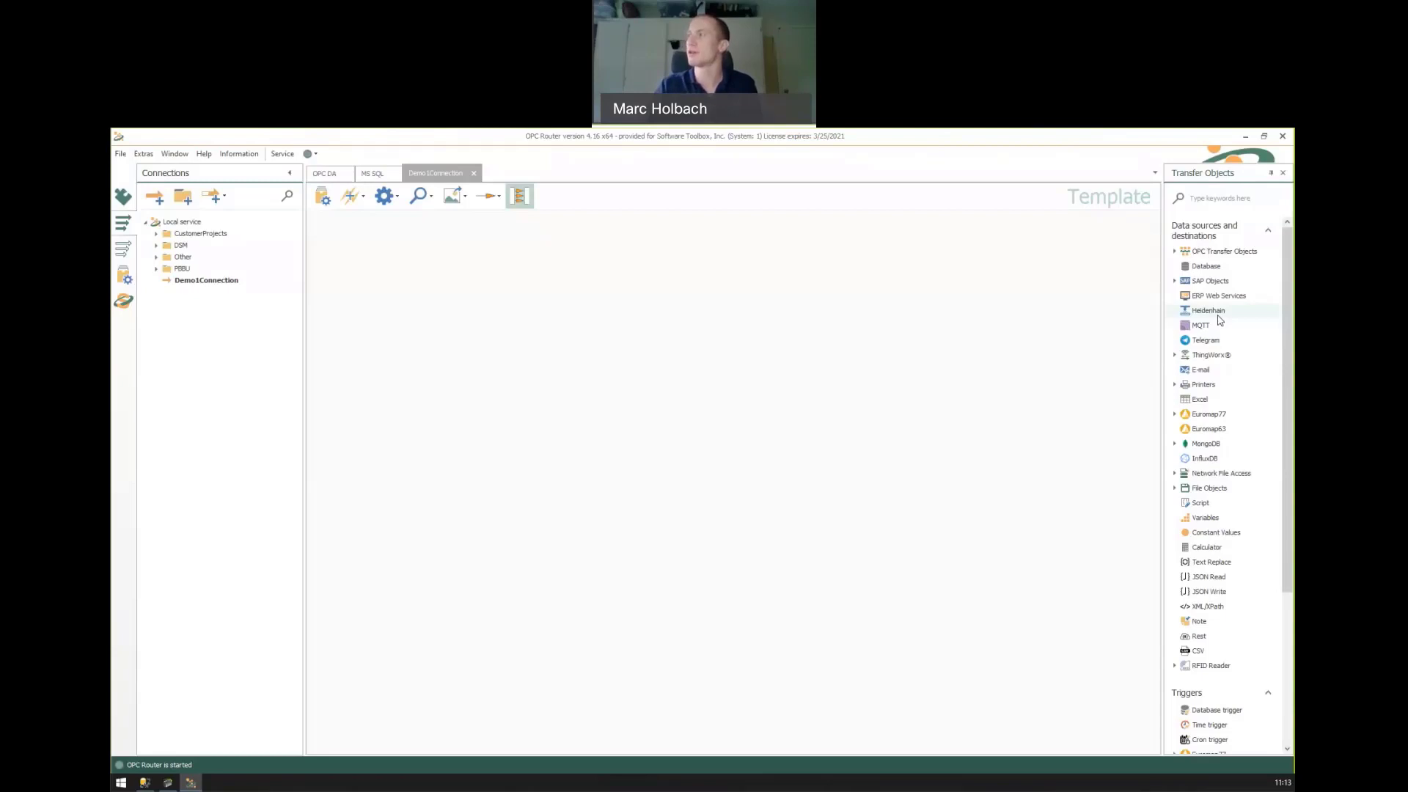
drag(1206, 266, 1027, 354)
click(1175, 252)
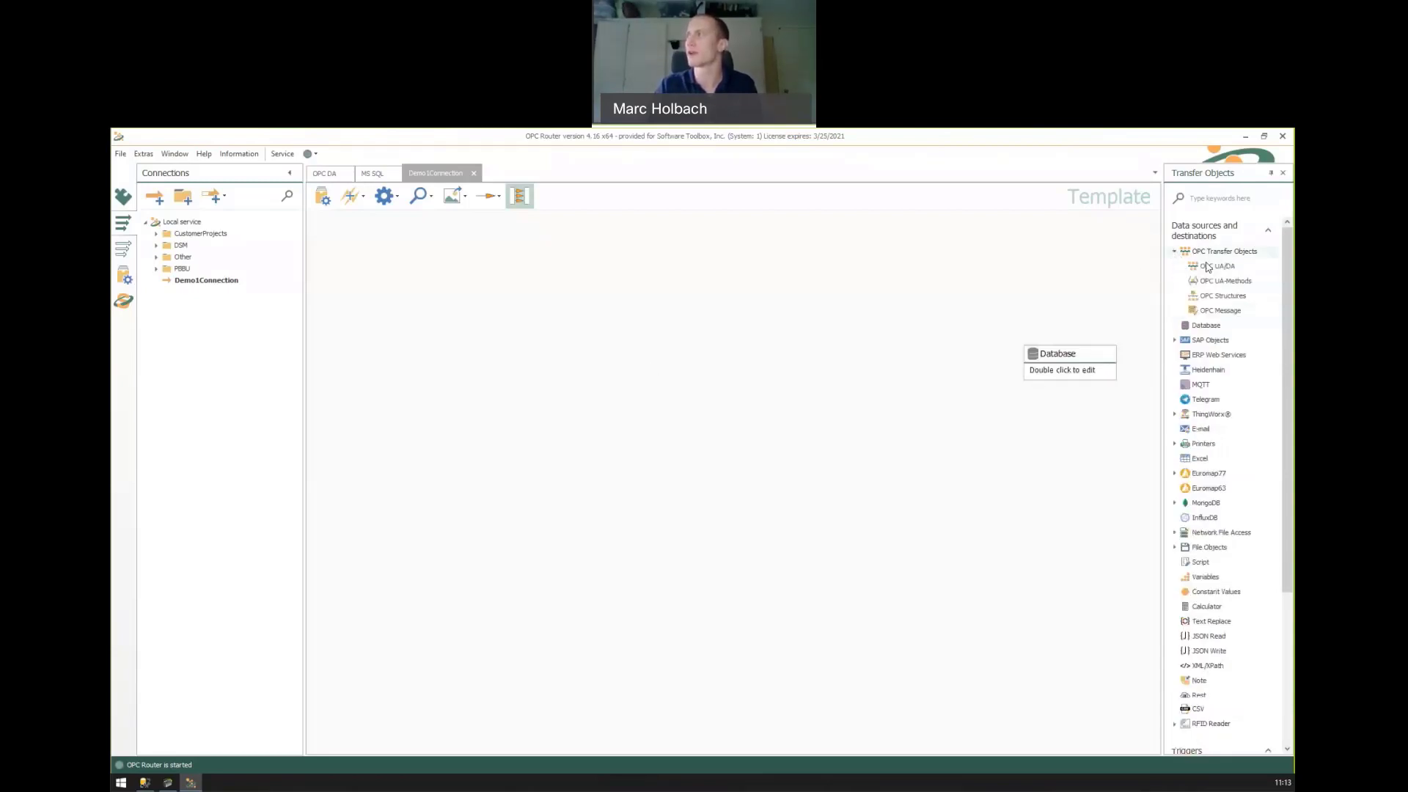
drag(491, 338, 529, 341)
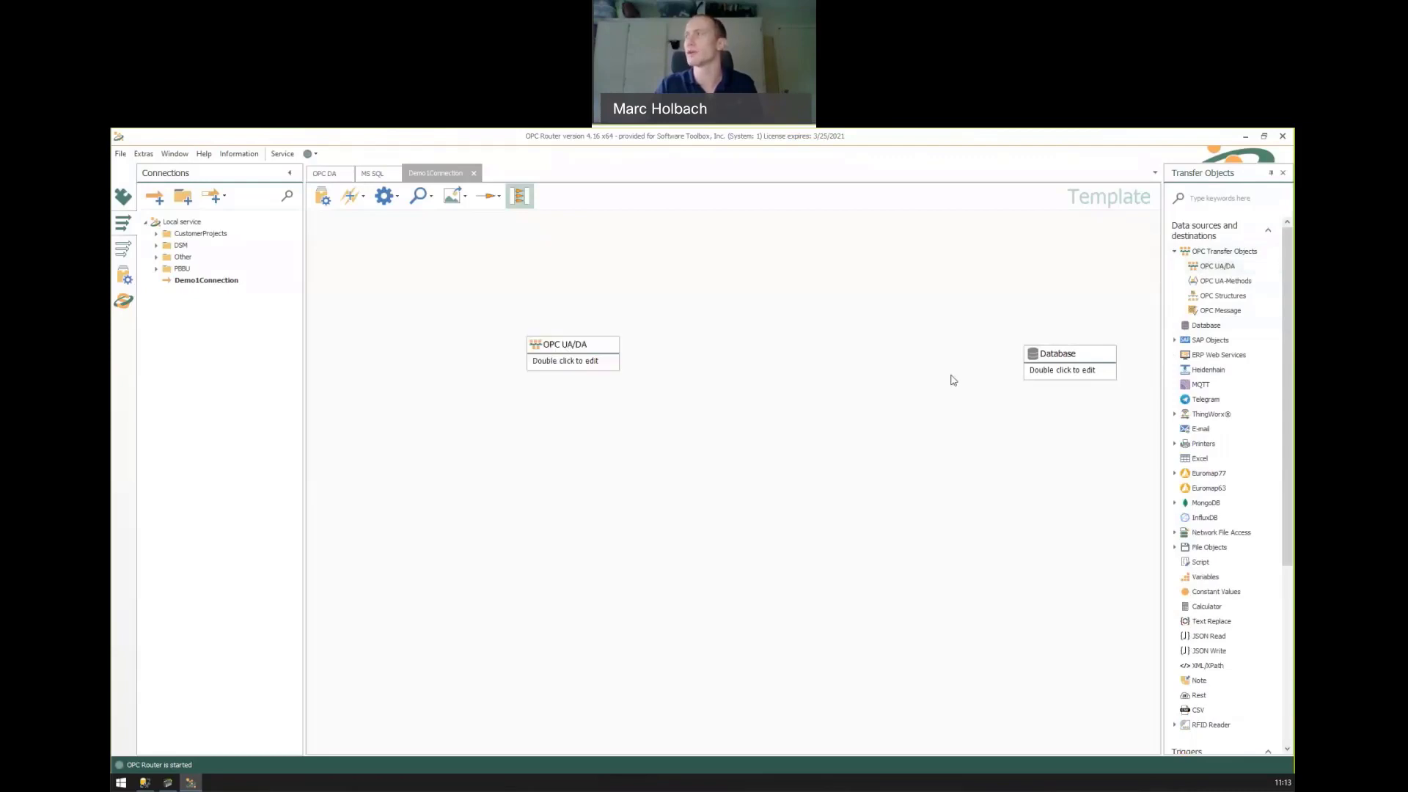
drag(1090, 355, 908, 342)
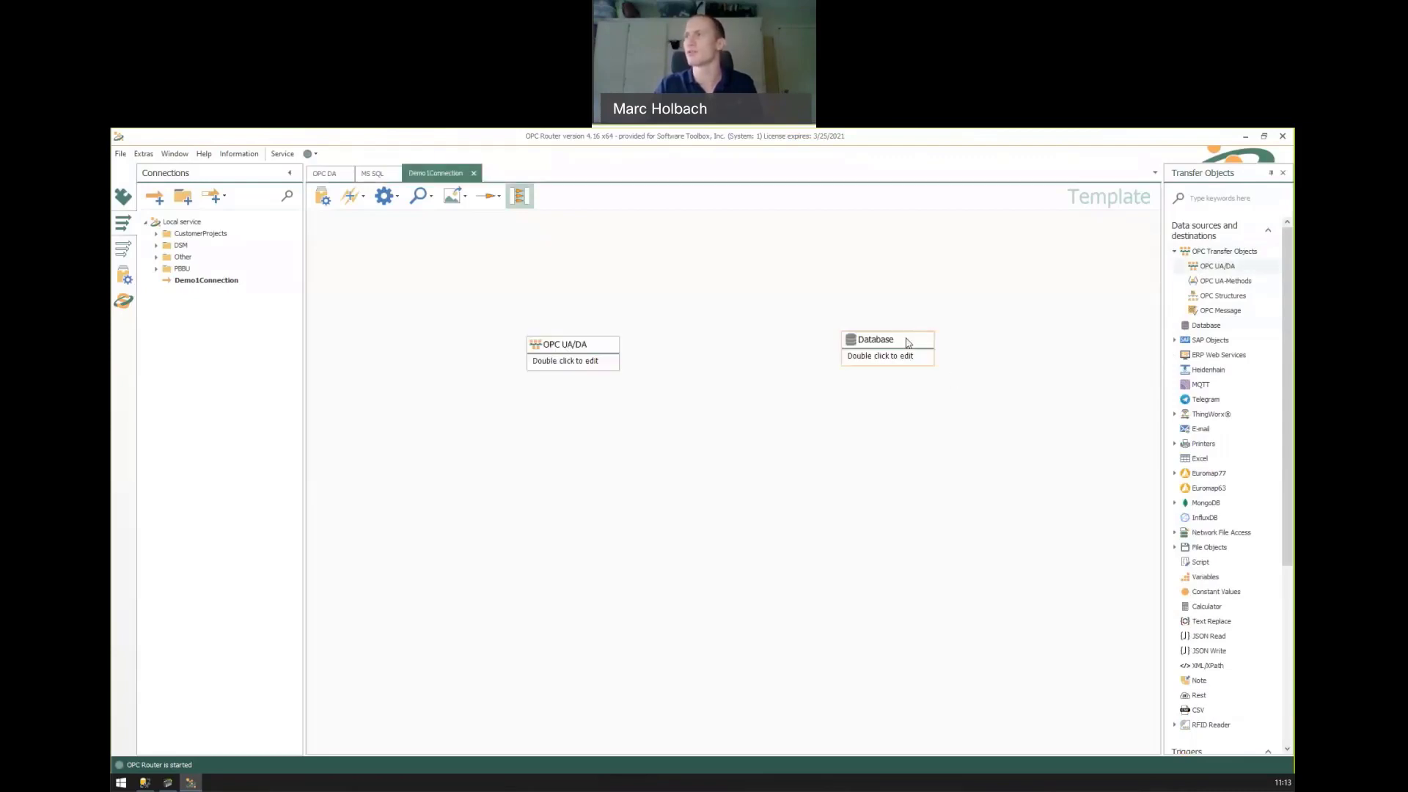
Set the OPC UA/DA object to TOP Server with item SimulatedChannel.SimulatedDevice.SimTag1
double_click(573, 353)
click(896, 384)
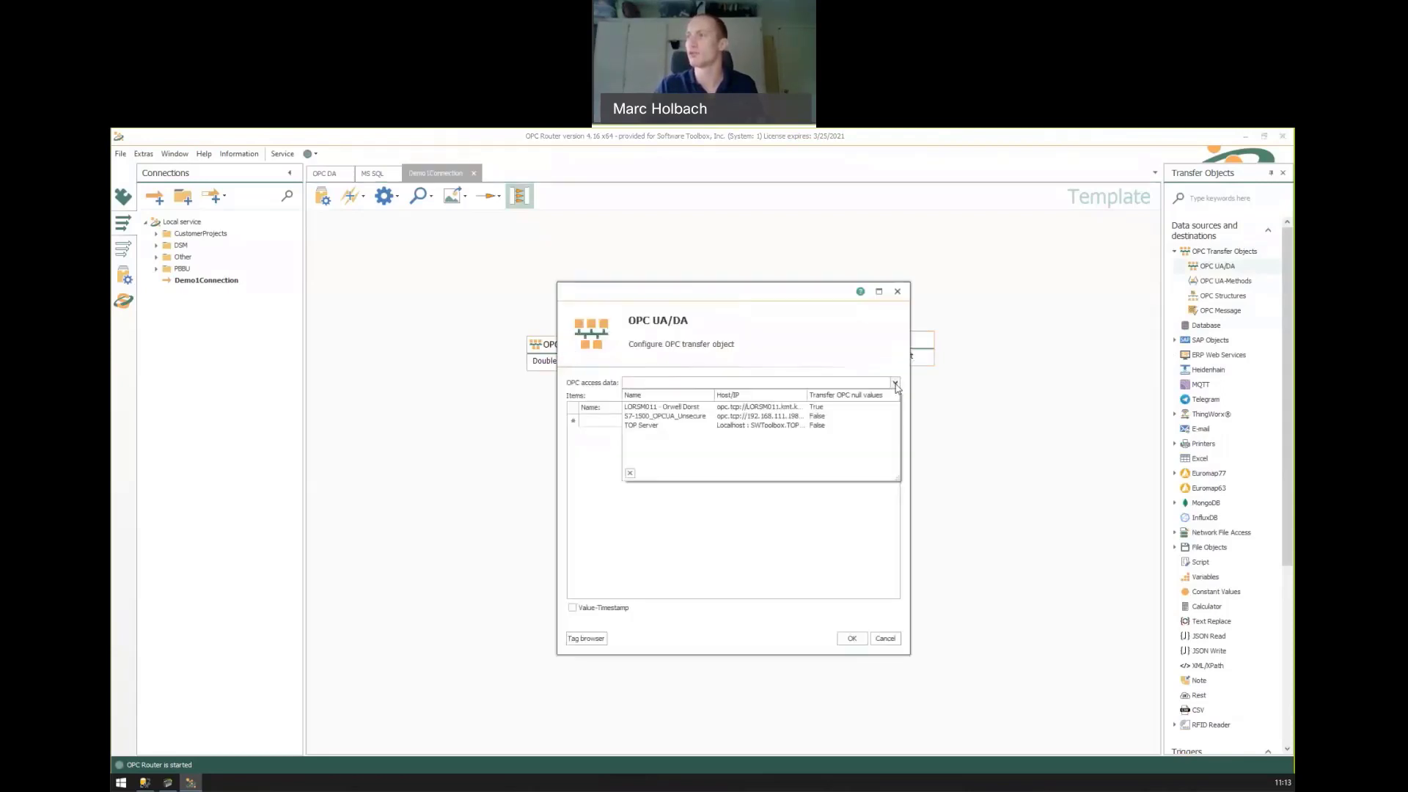
click(652, 426)
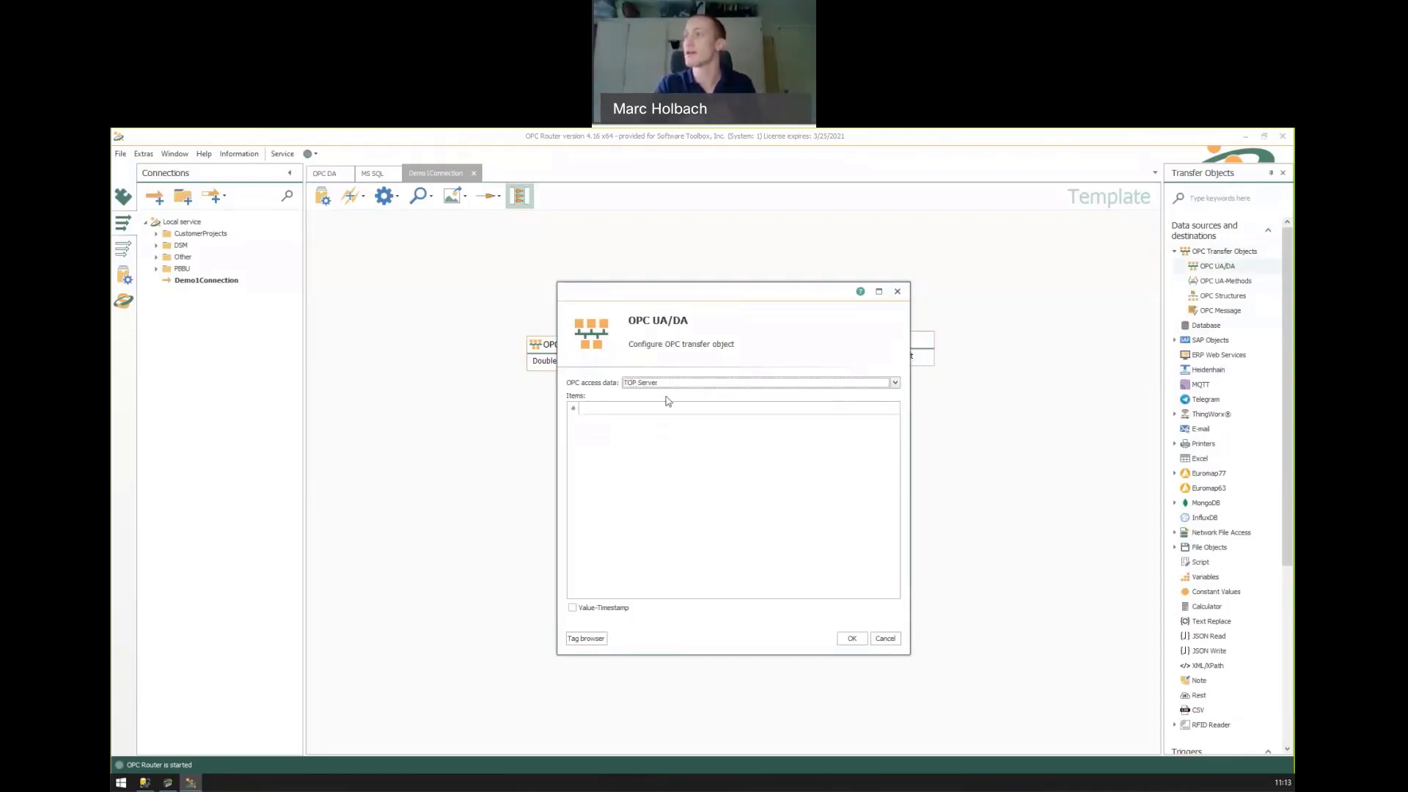
click(586, 638)
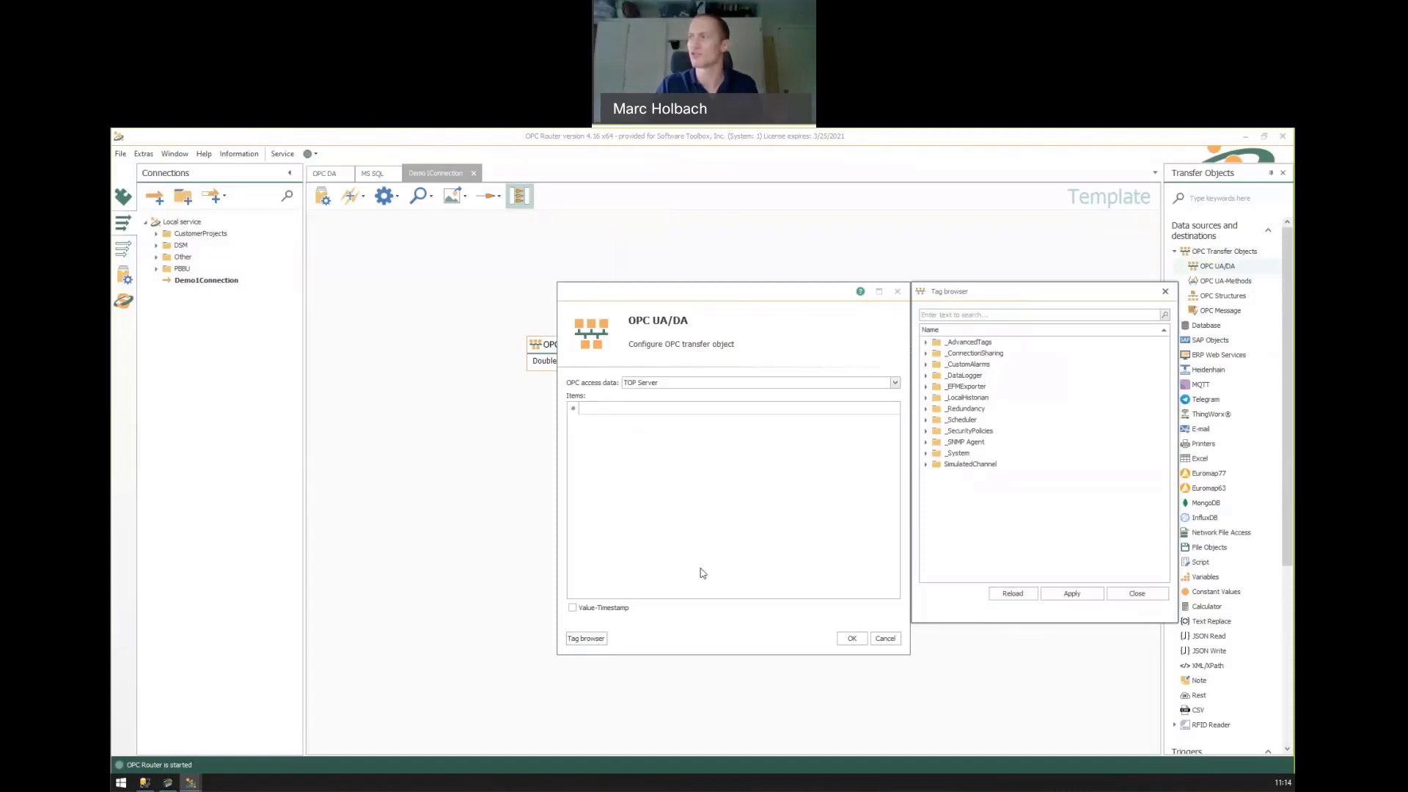
click(927, 465)
click(938, 498)
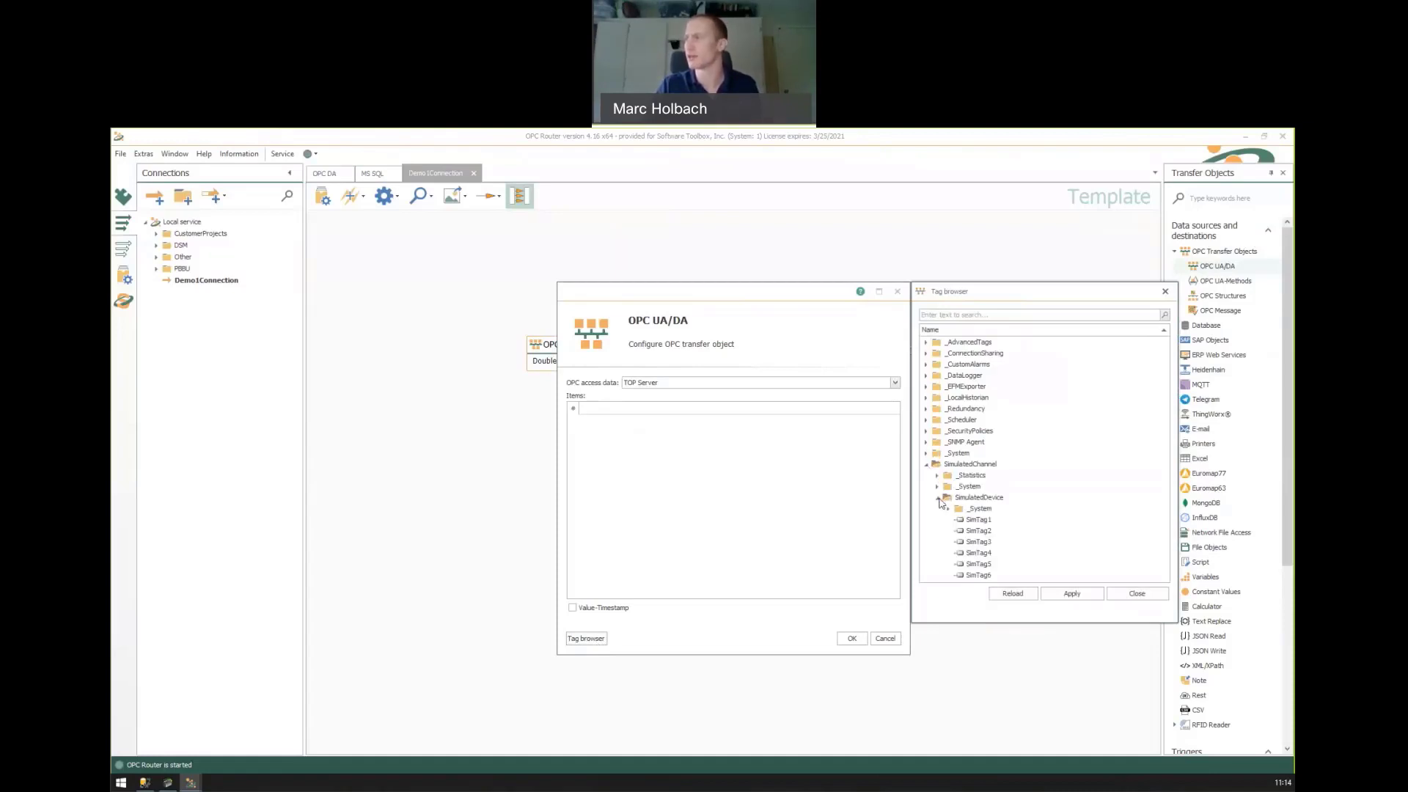
click(978, 521)
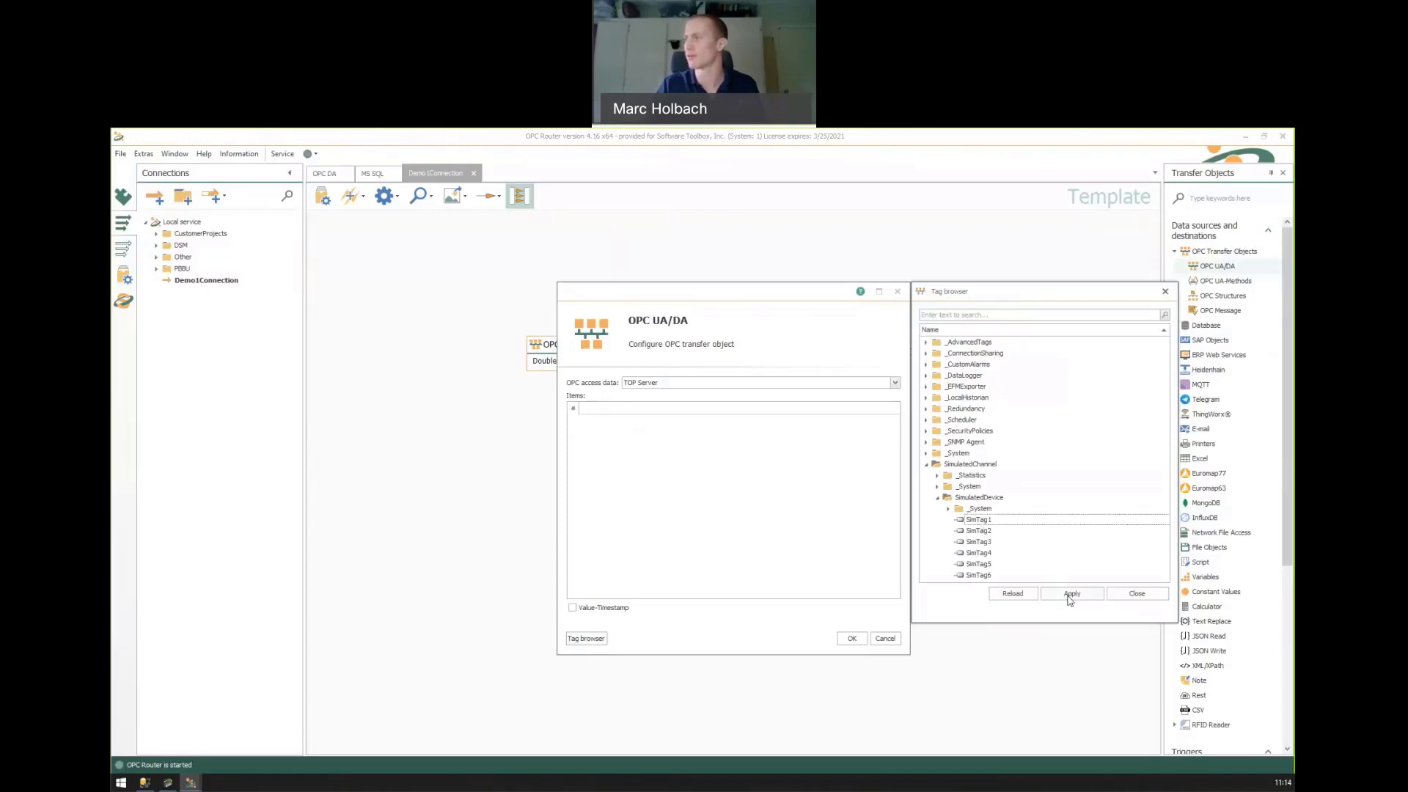
click(1070, 596)
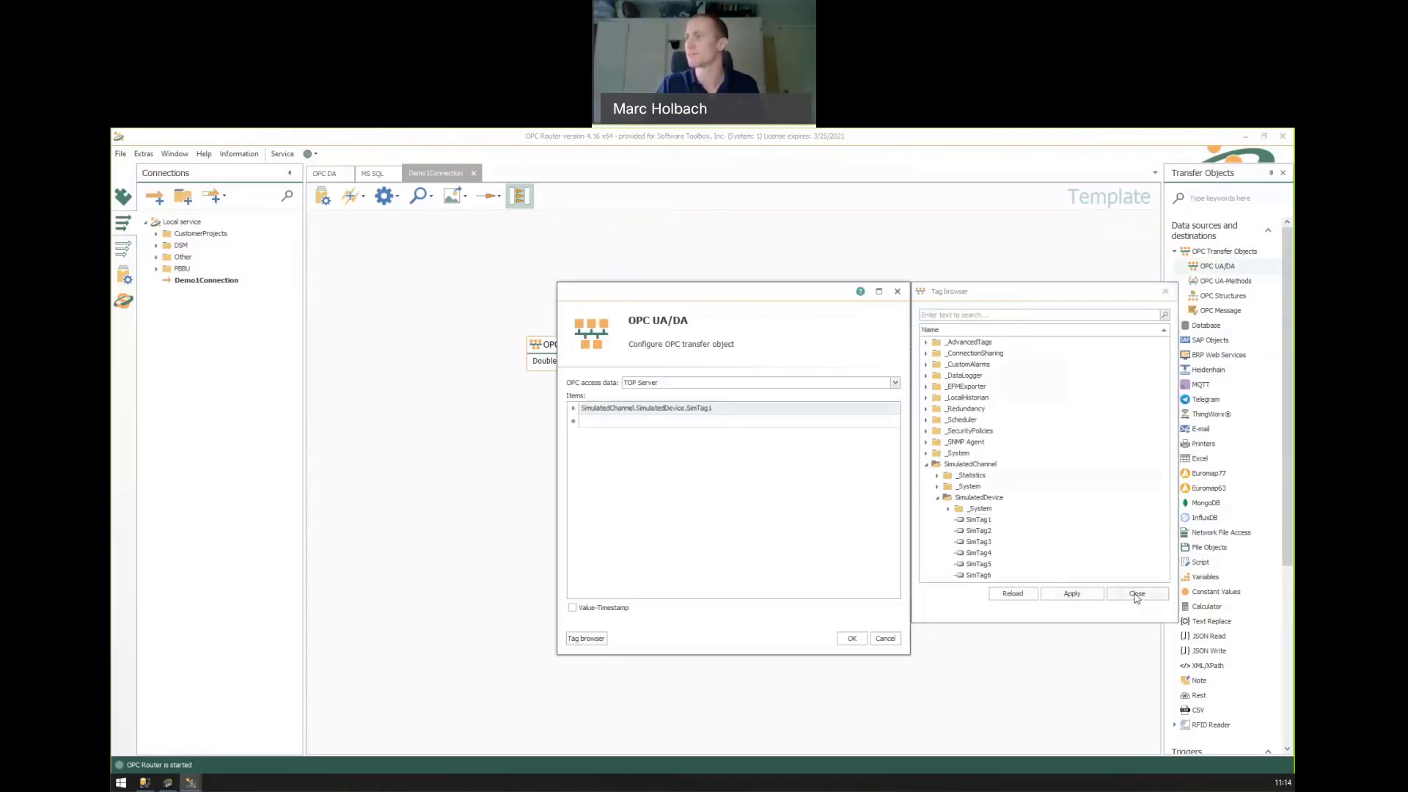
click(1136, 594)
click(853, 639)
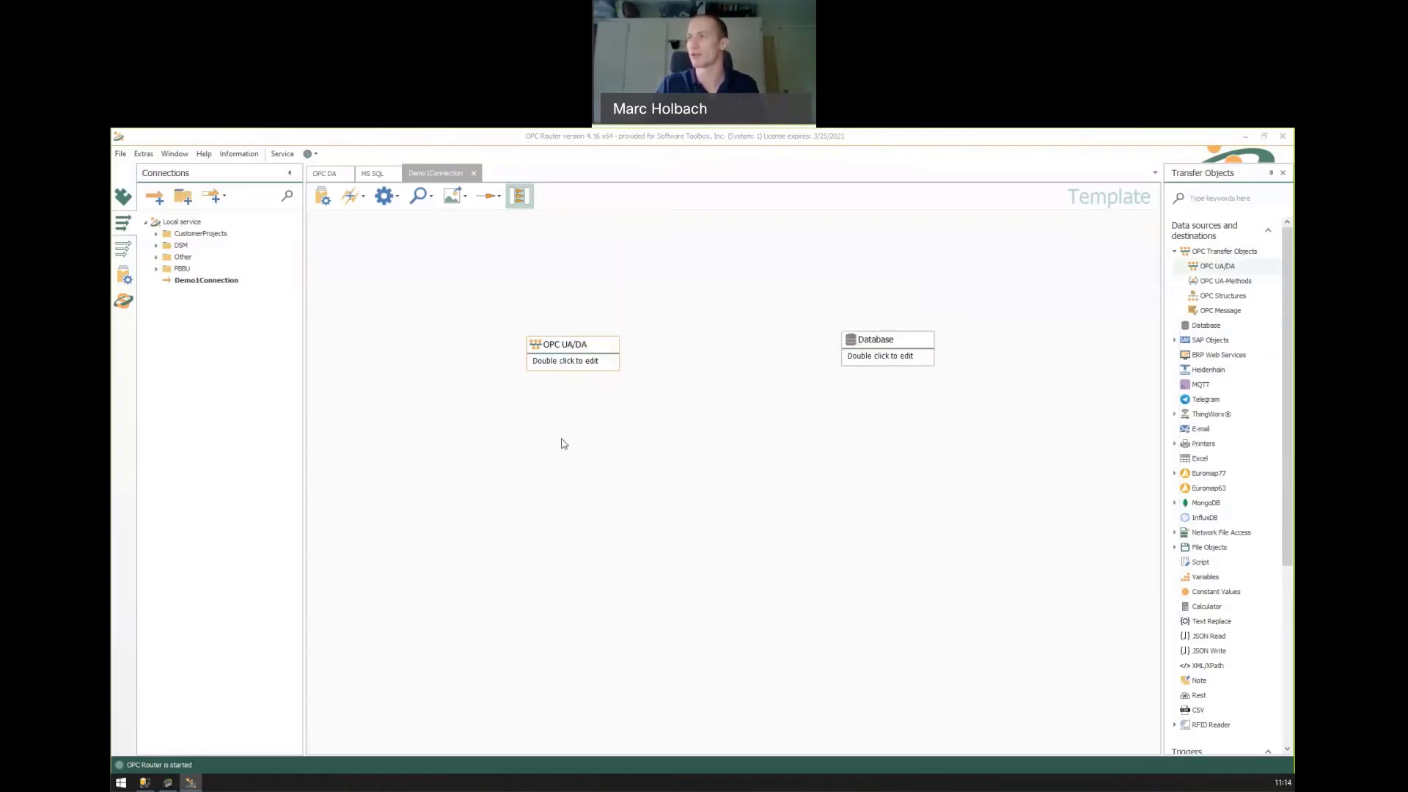
drag(905, 349, 778, 356)
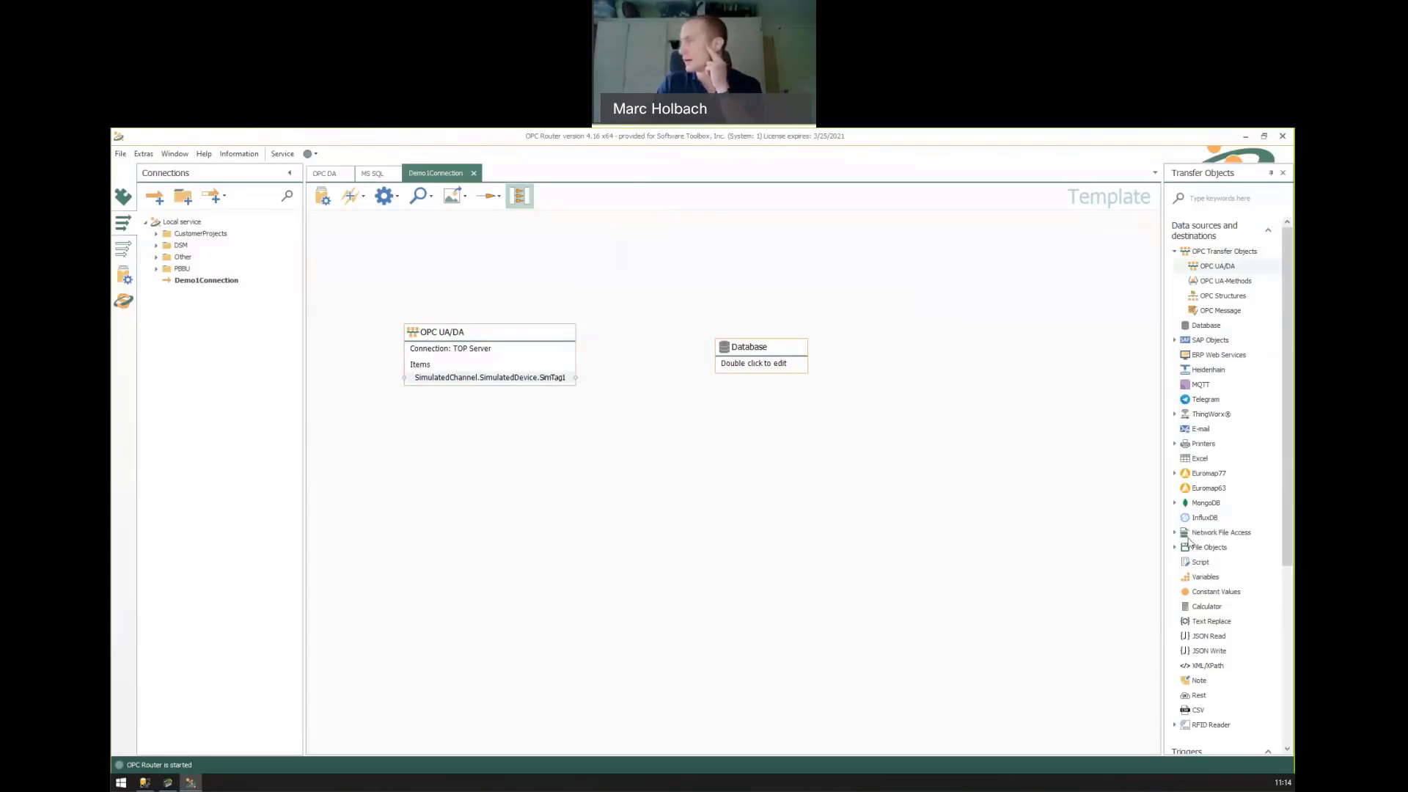
Add a Data Change trigger using TOP Server, trigger item SimTag1, with Metadata output ticked
scroll(1269, 549, down, 5)
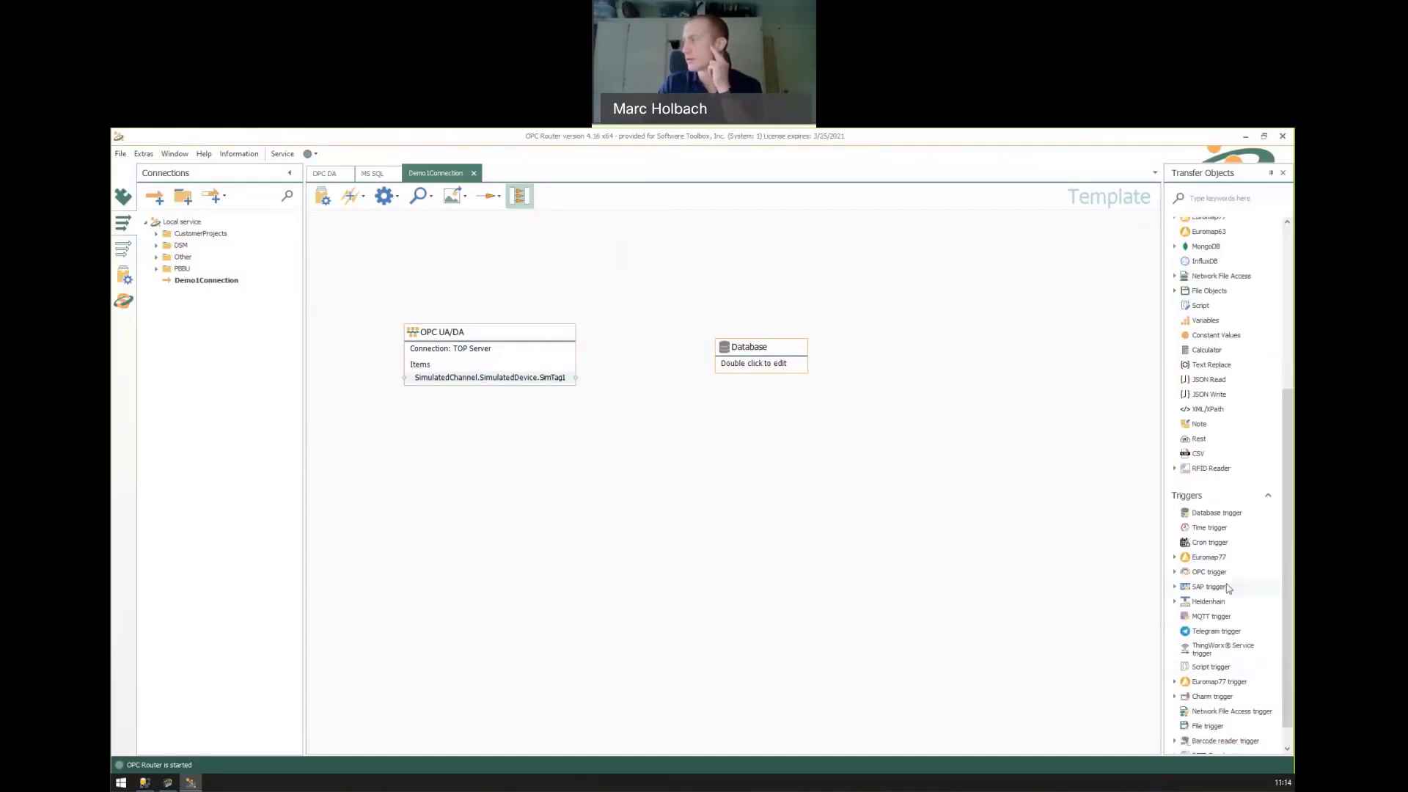
click(1175, 572)
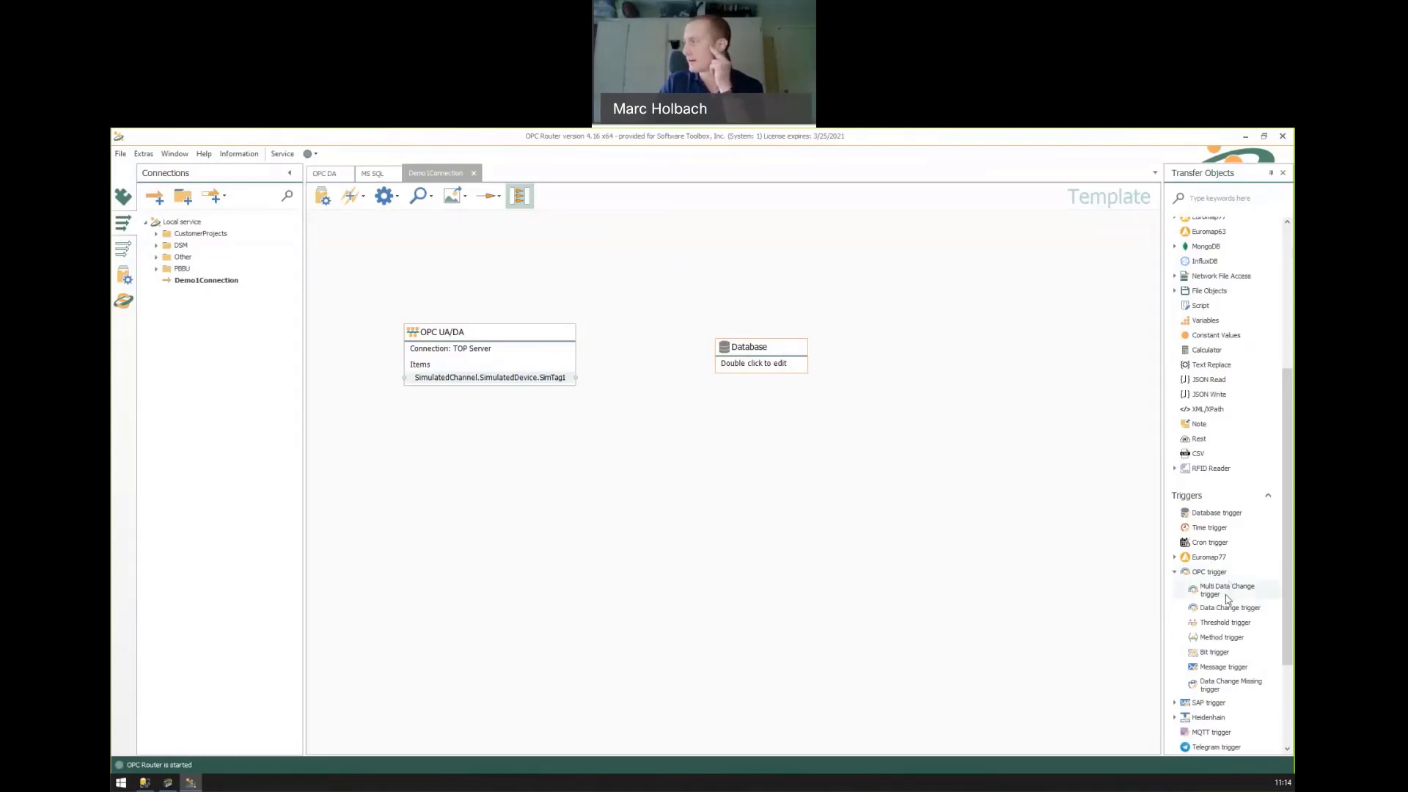
drag(1238, 611, 492, 530)
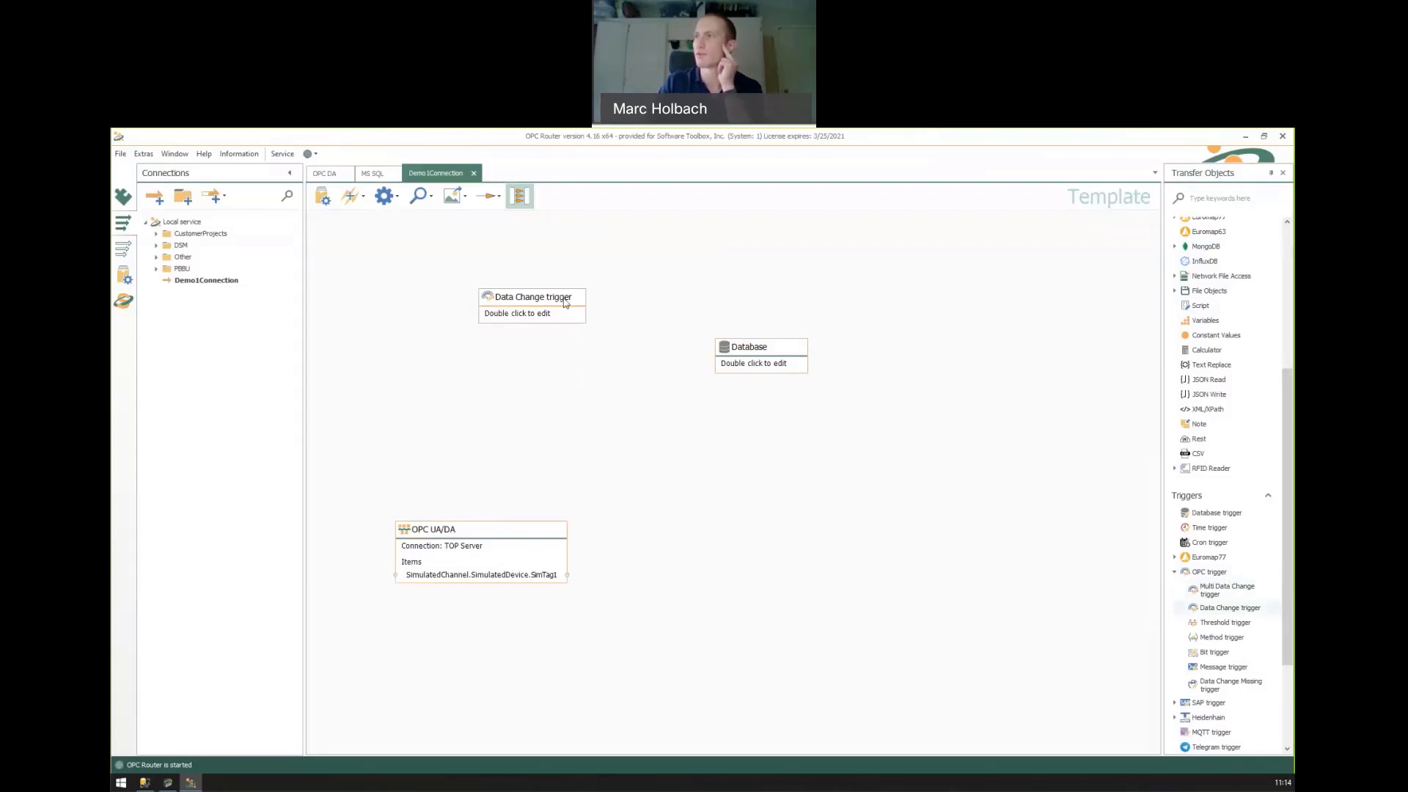
drag(561, 316, 511, 316)
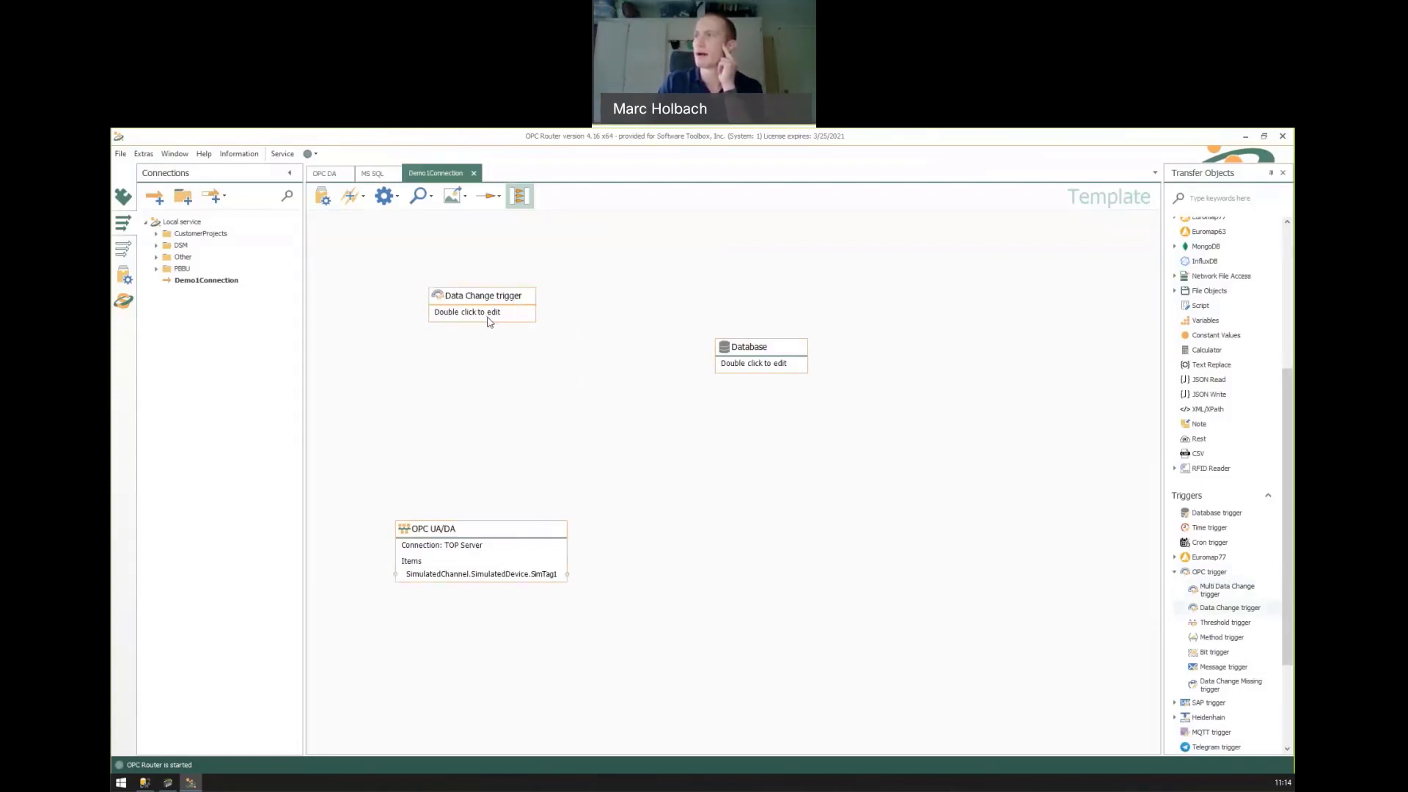
double_click(489, 321)
click(865, 407)
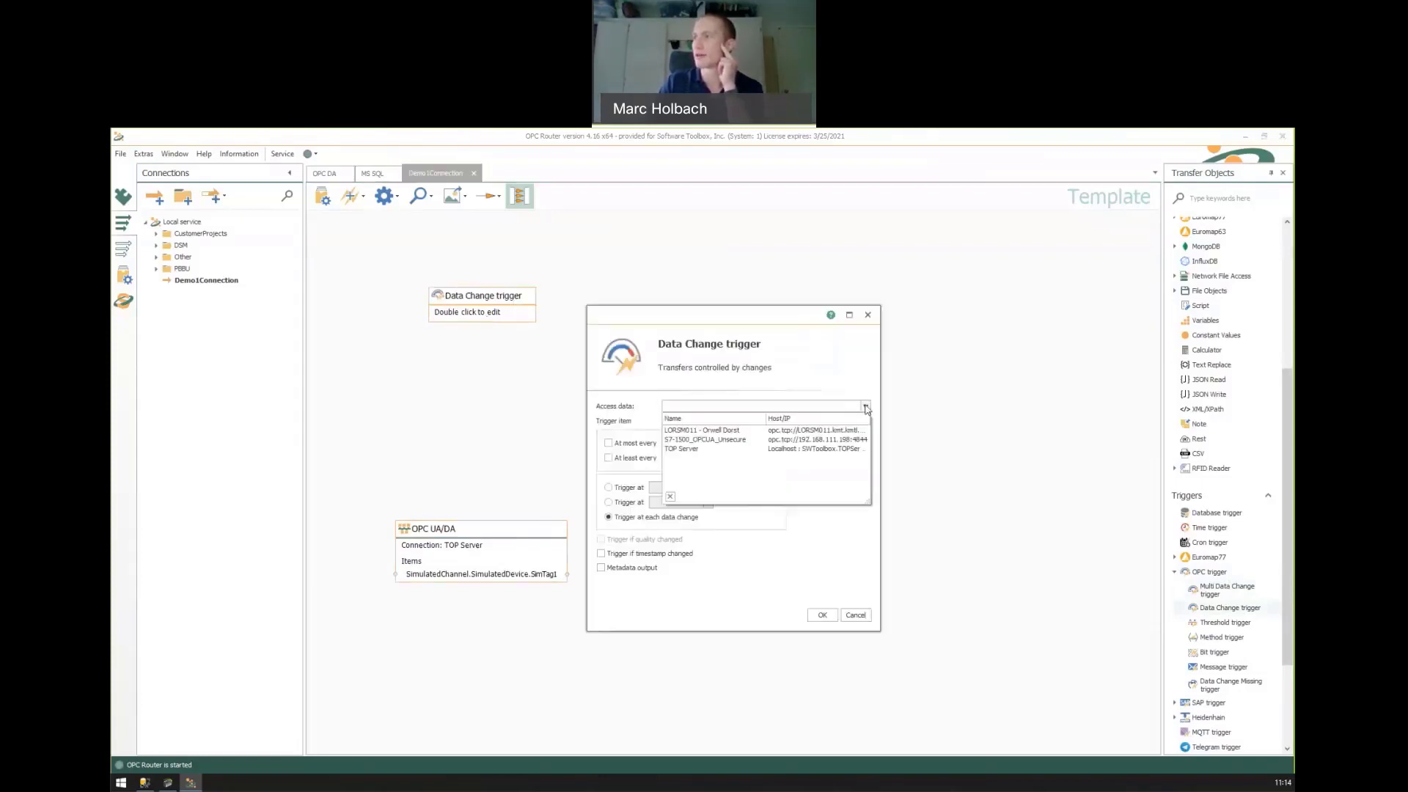
click(685, 448)
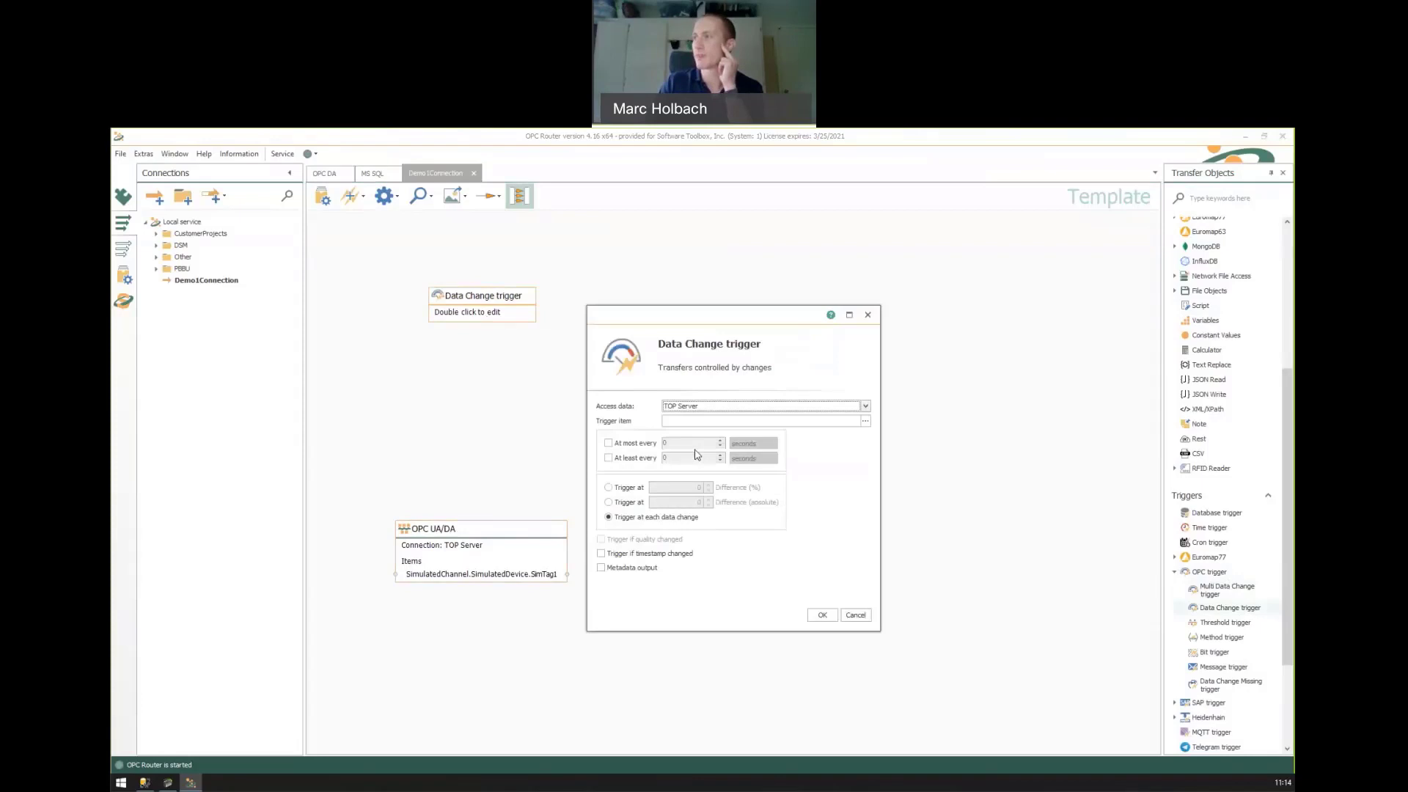
click(866, 422)
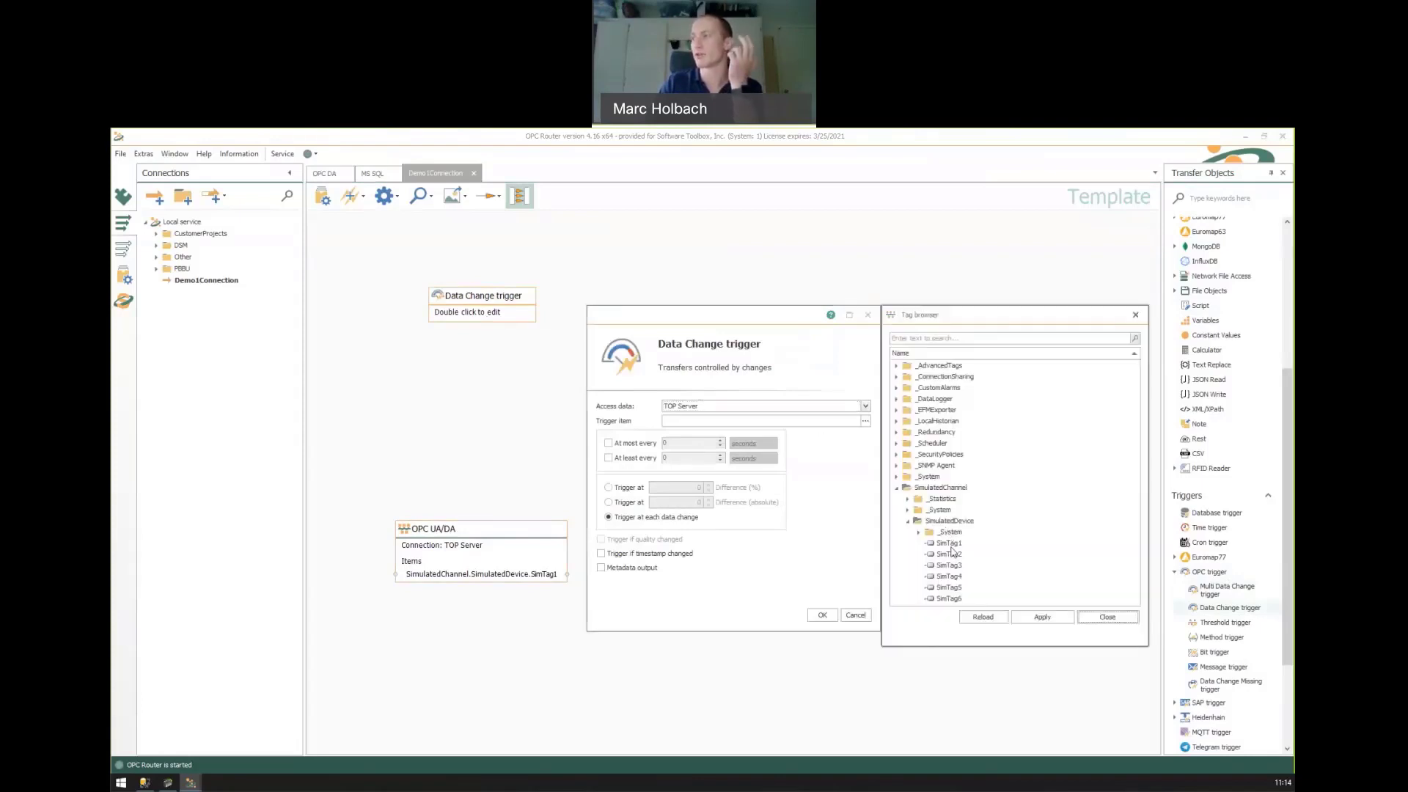
double_click(949, 544)
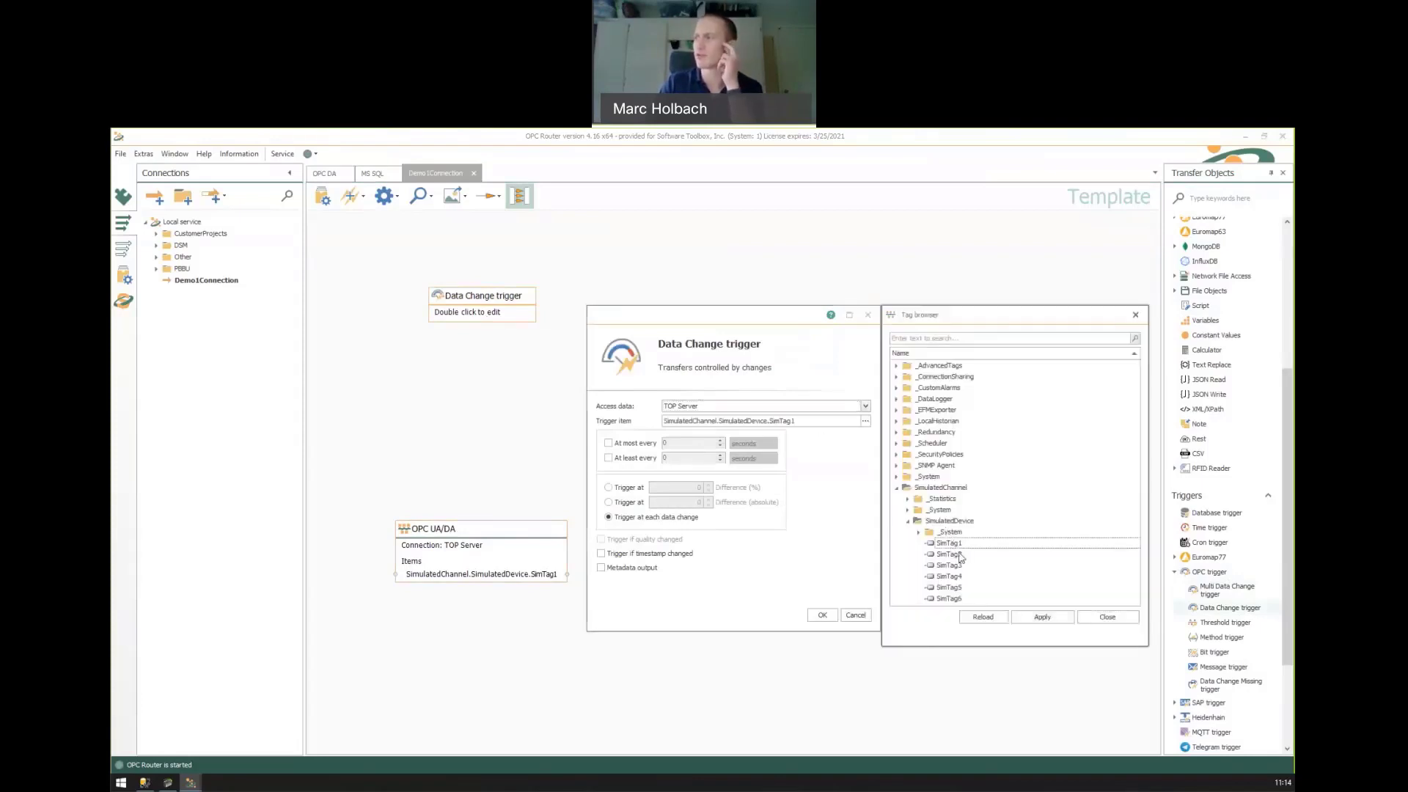
click(1042, 619)
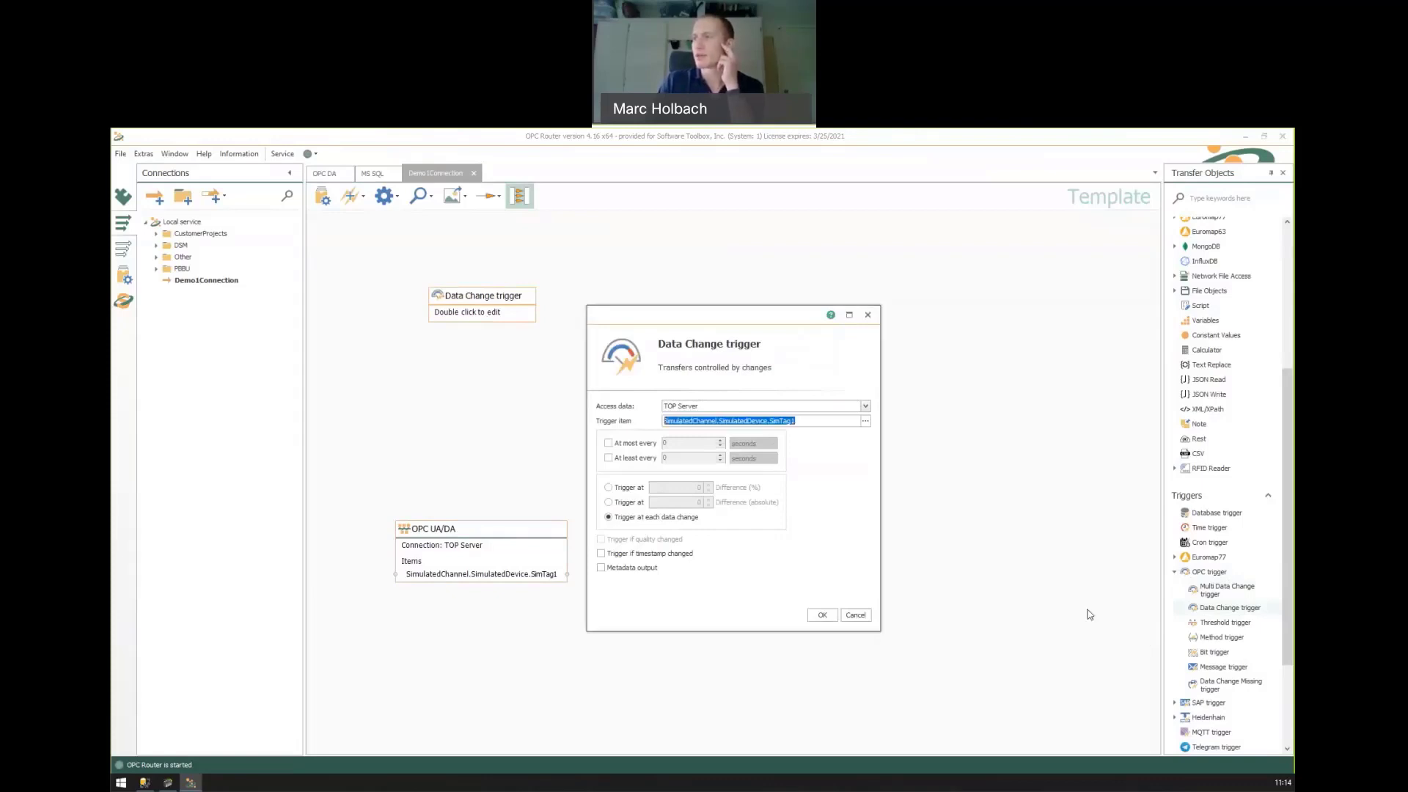
click(623, 569)
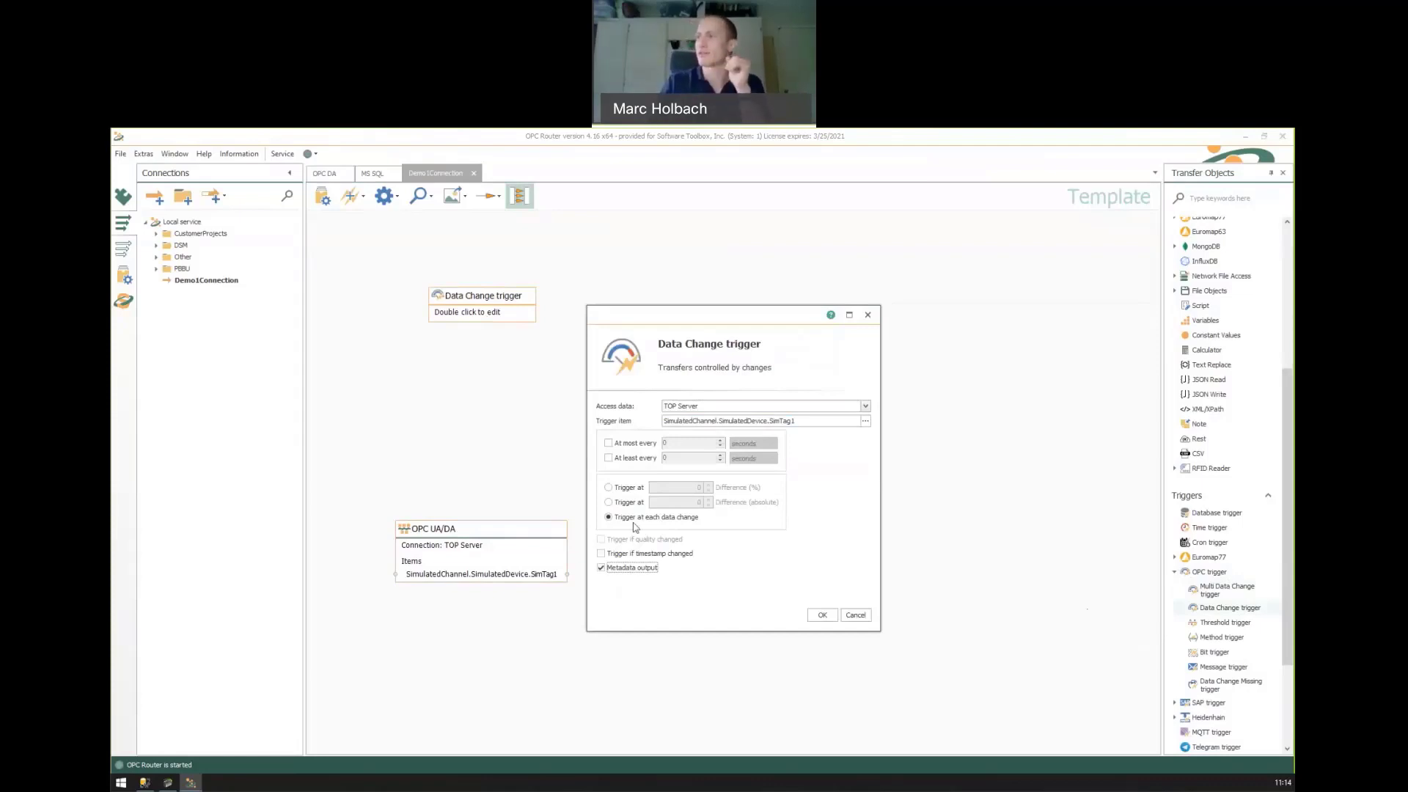
Confirm the trigger settings, rearrange the blocks, and delete the OPC UA/DA object
click(822, 615)
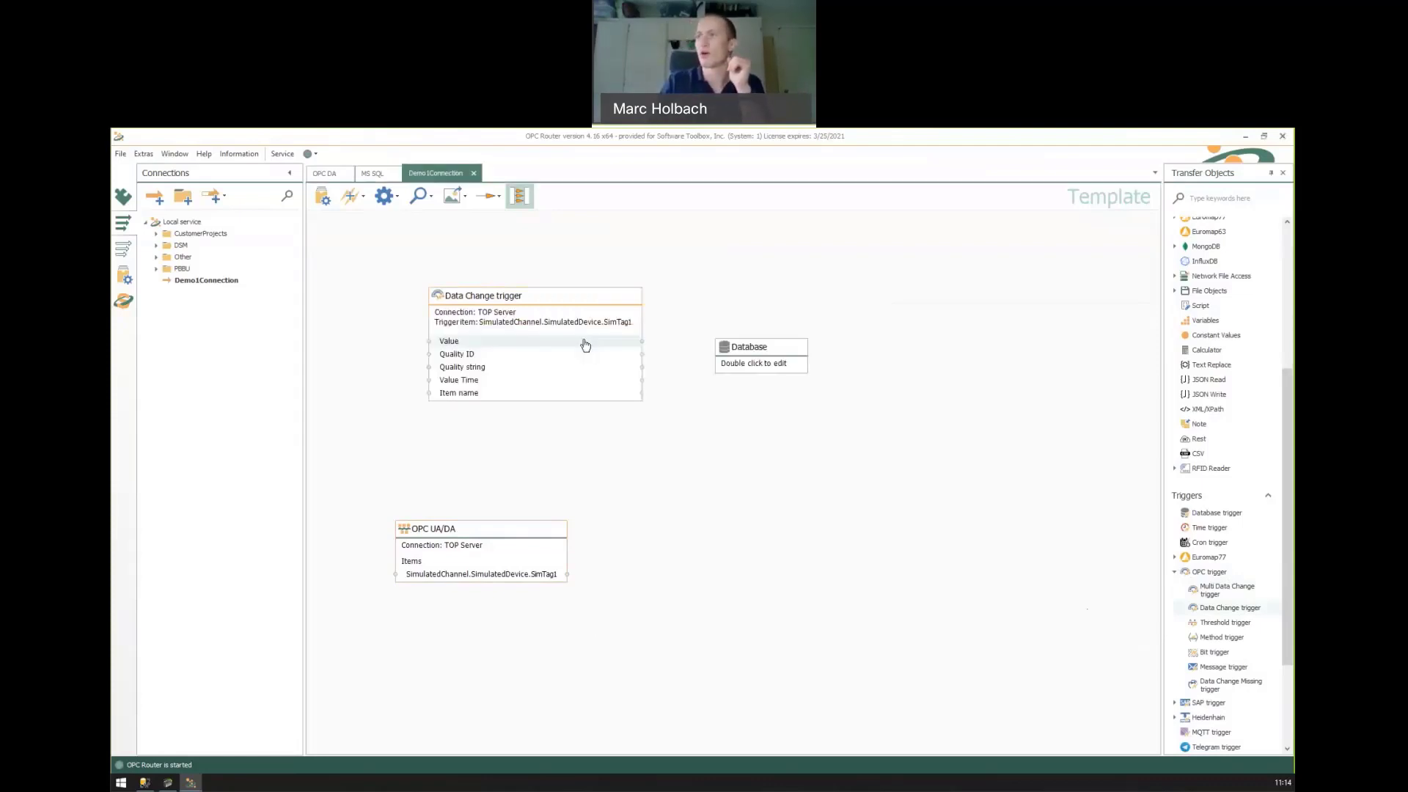
drag(567, 297, 522, 340)
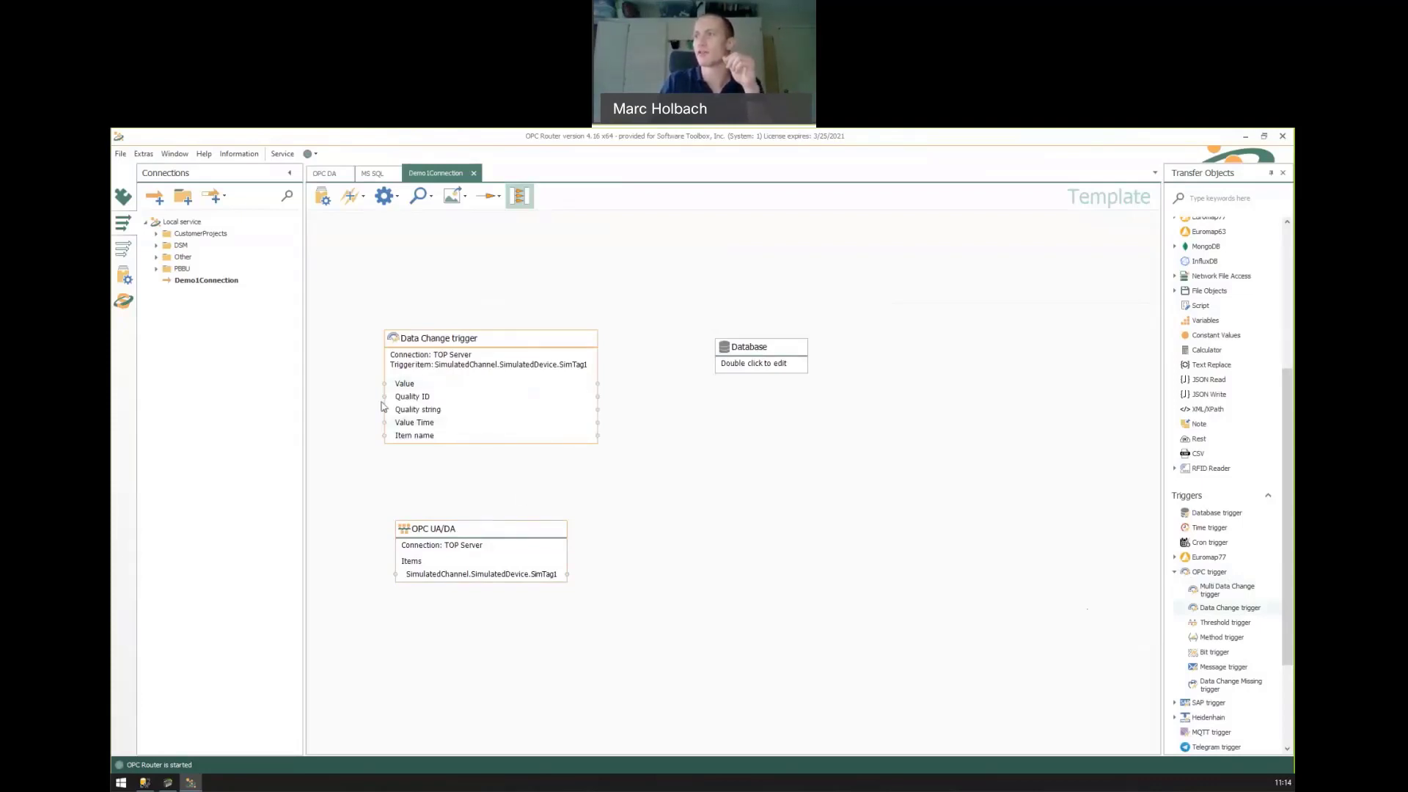
drag(743, 347, 804, 349)
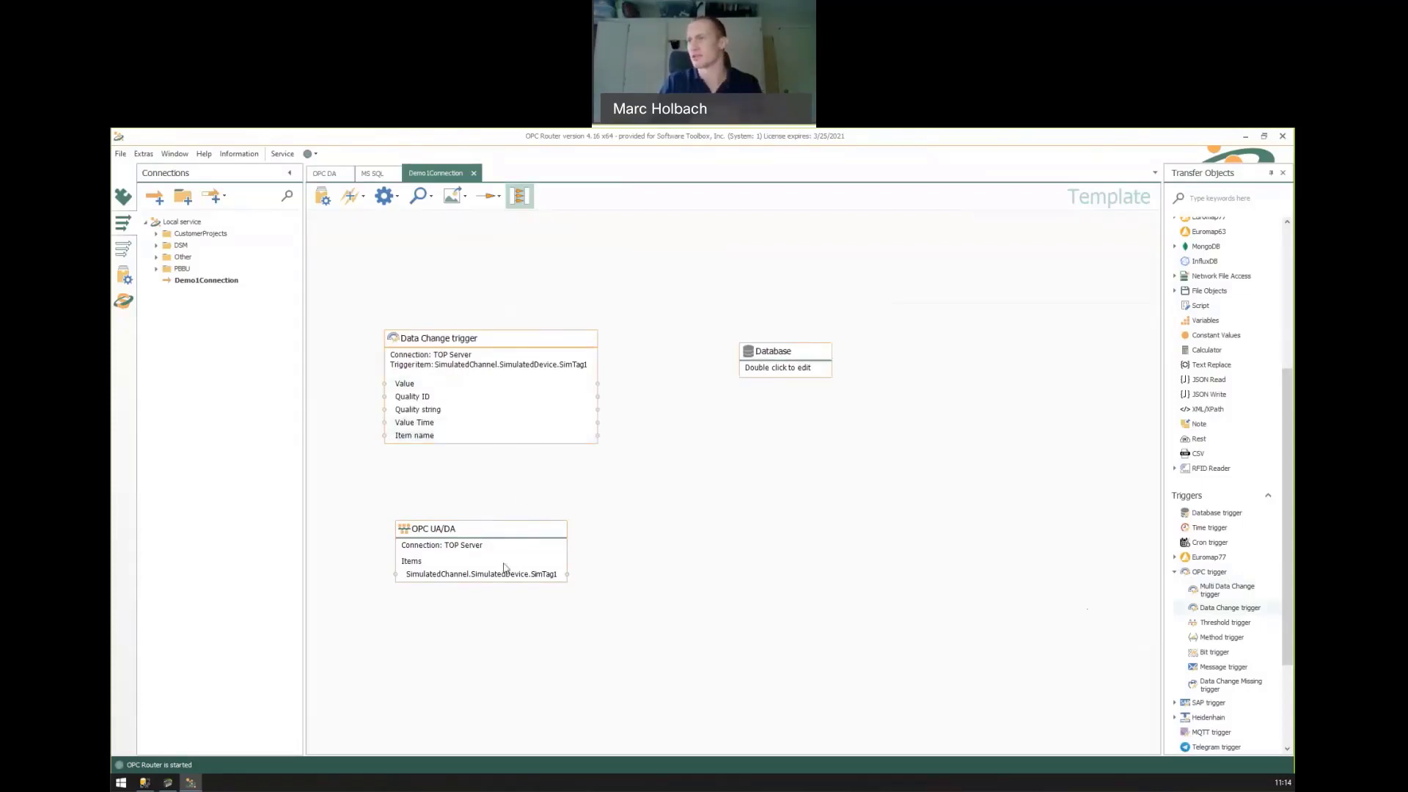
key(Delete)
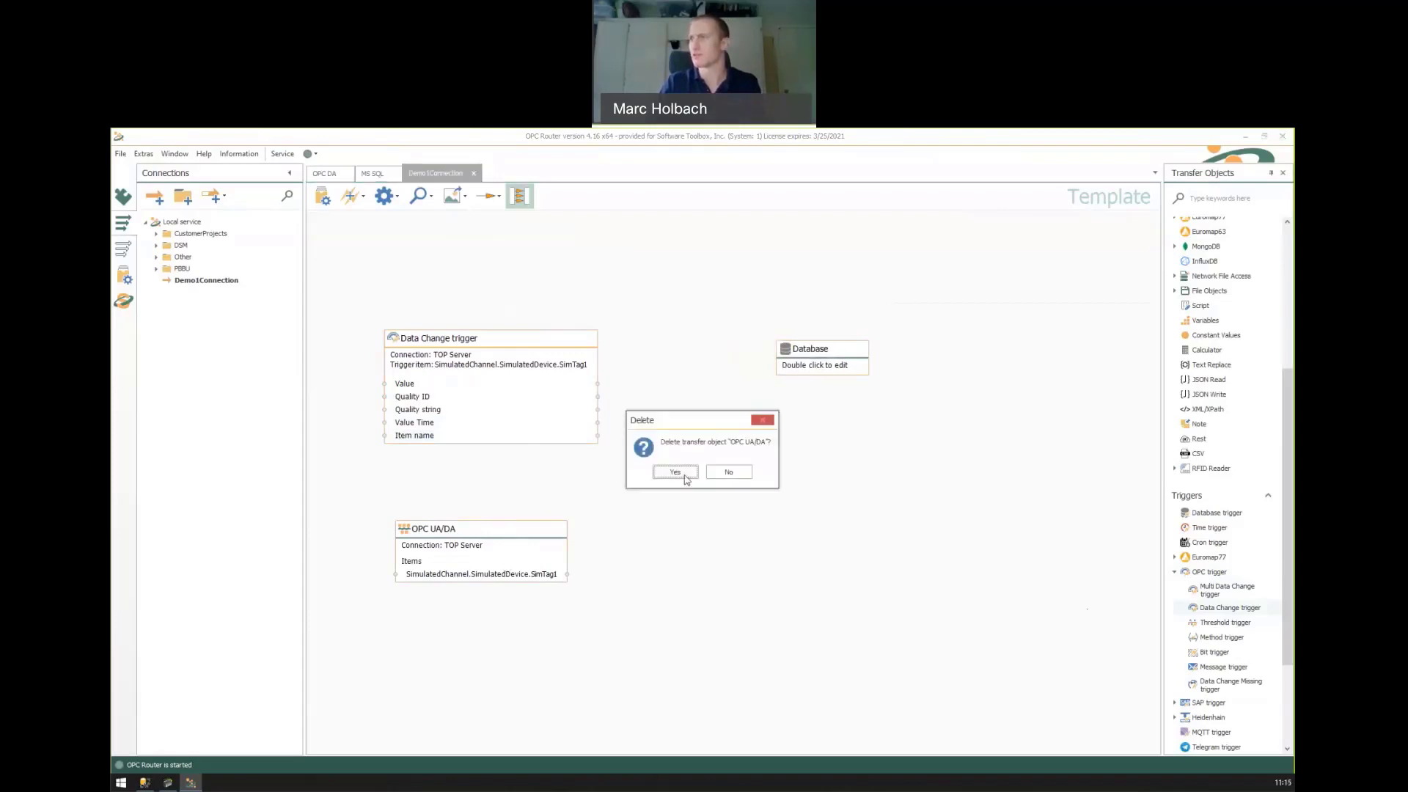
click(684, 476)
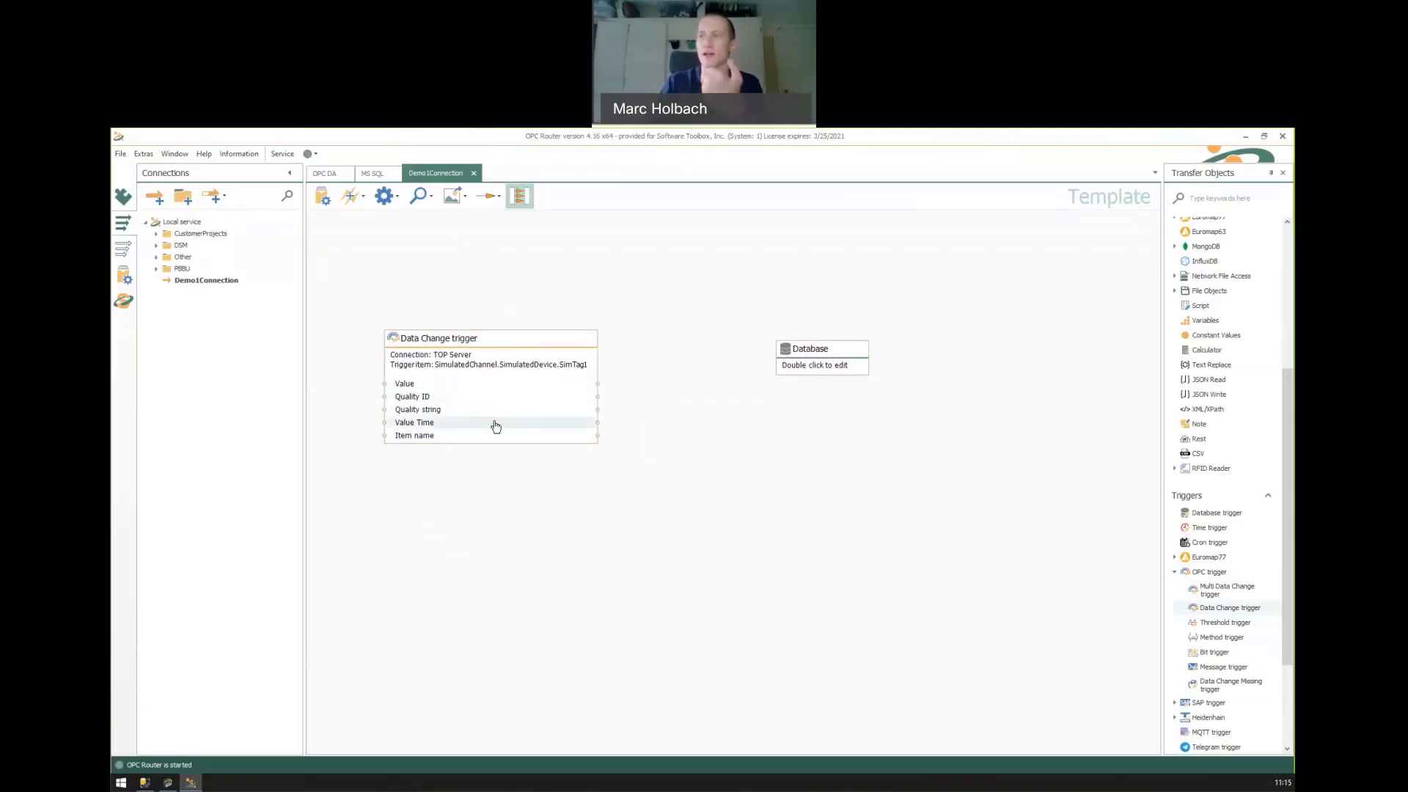
Configure the Database object: Local SQL Container, Insert into routerLogging, all columns selected
double_click(821, 366)
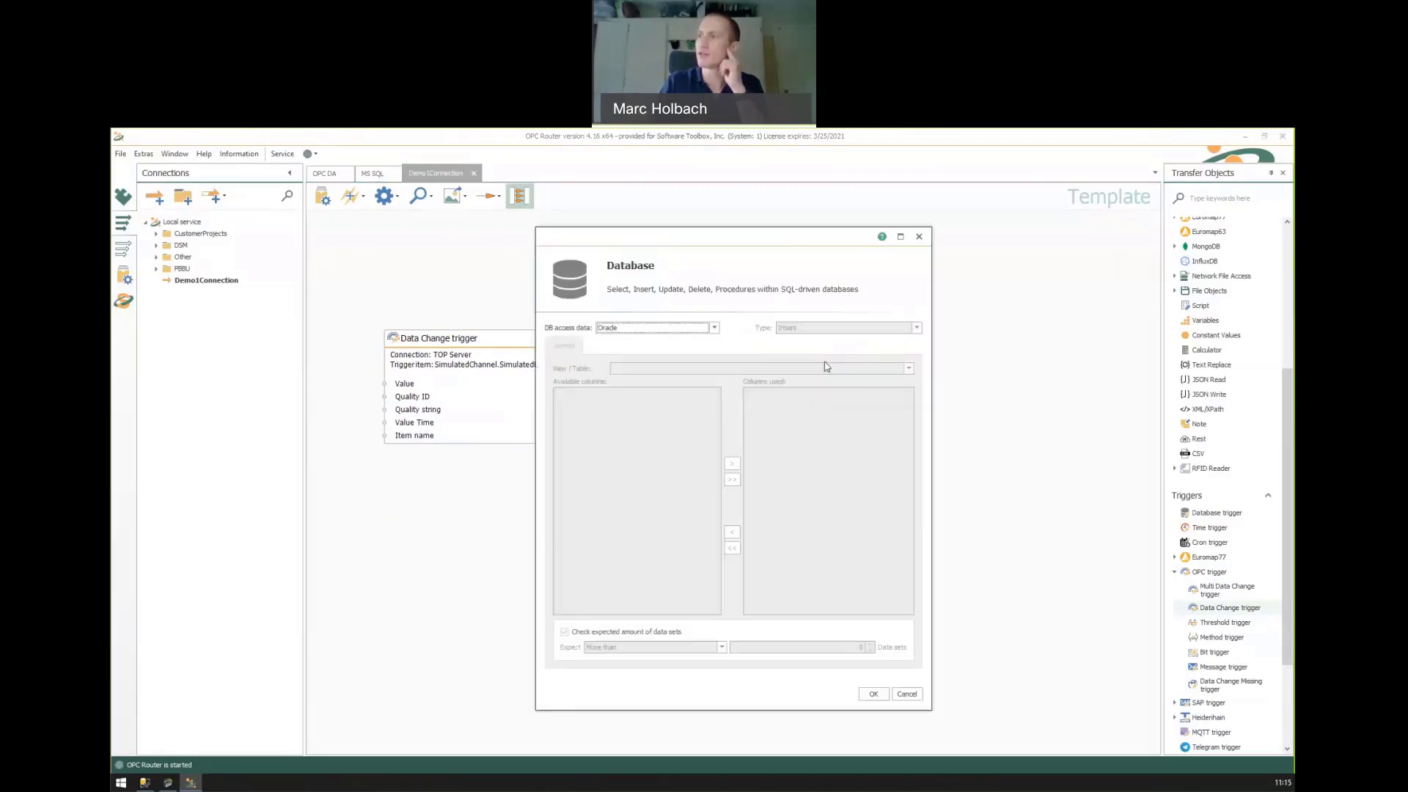
click(714, 328)
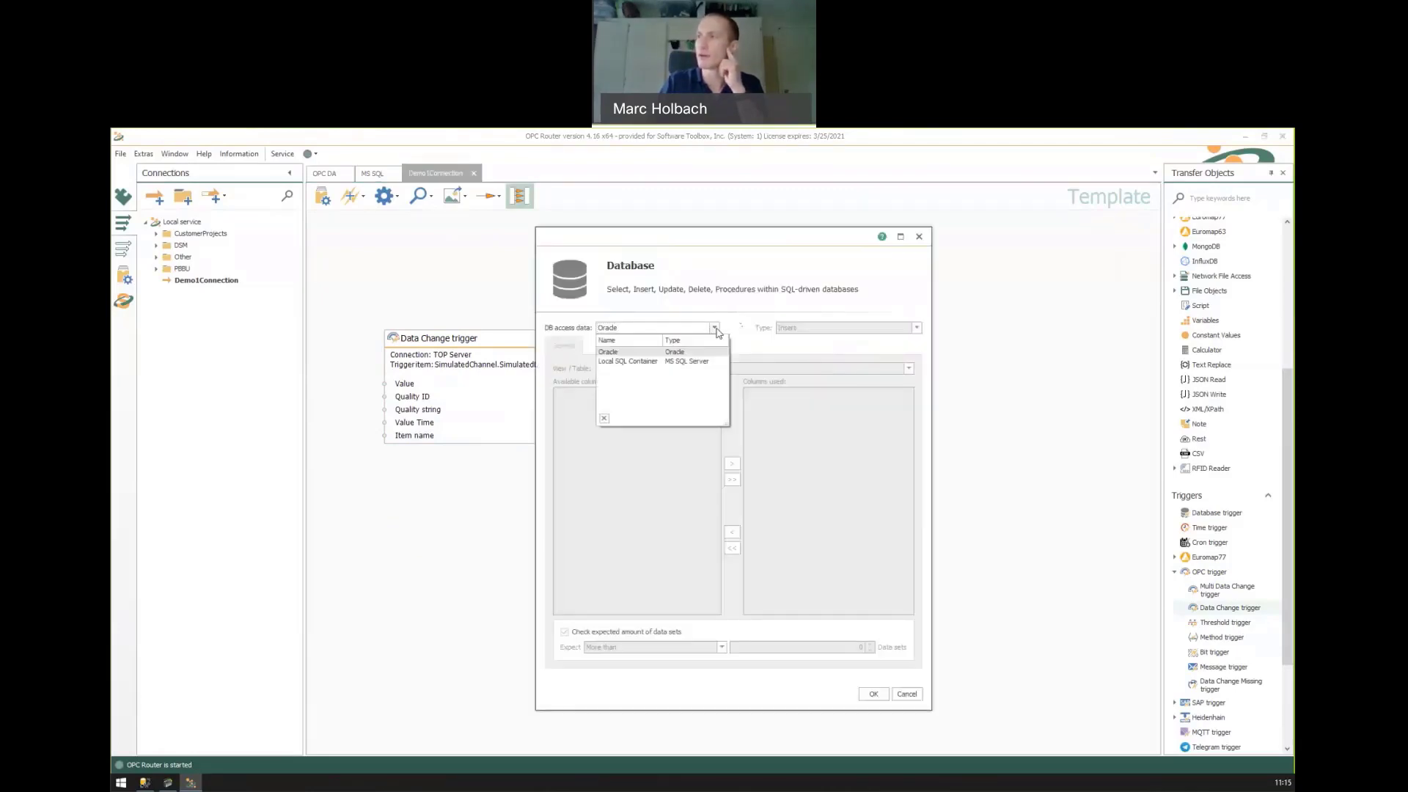
click(650, 363)
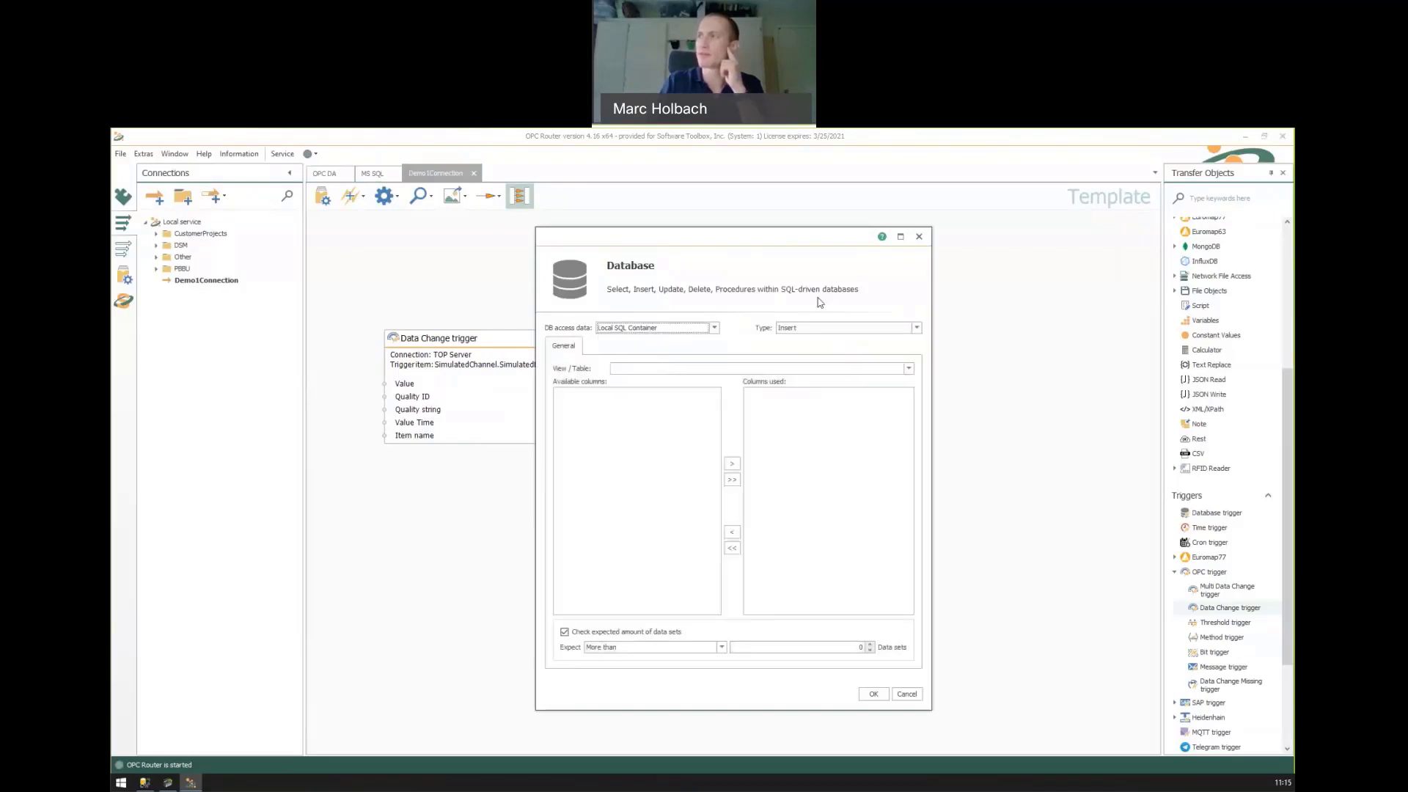
click(915, 329)
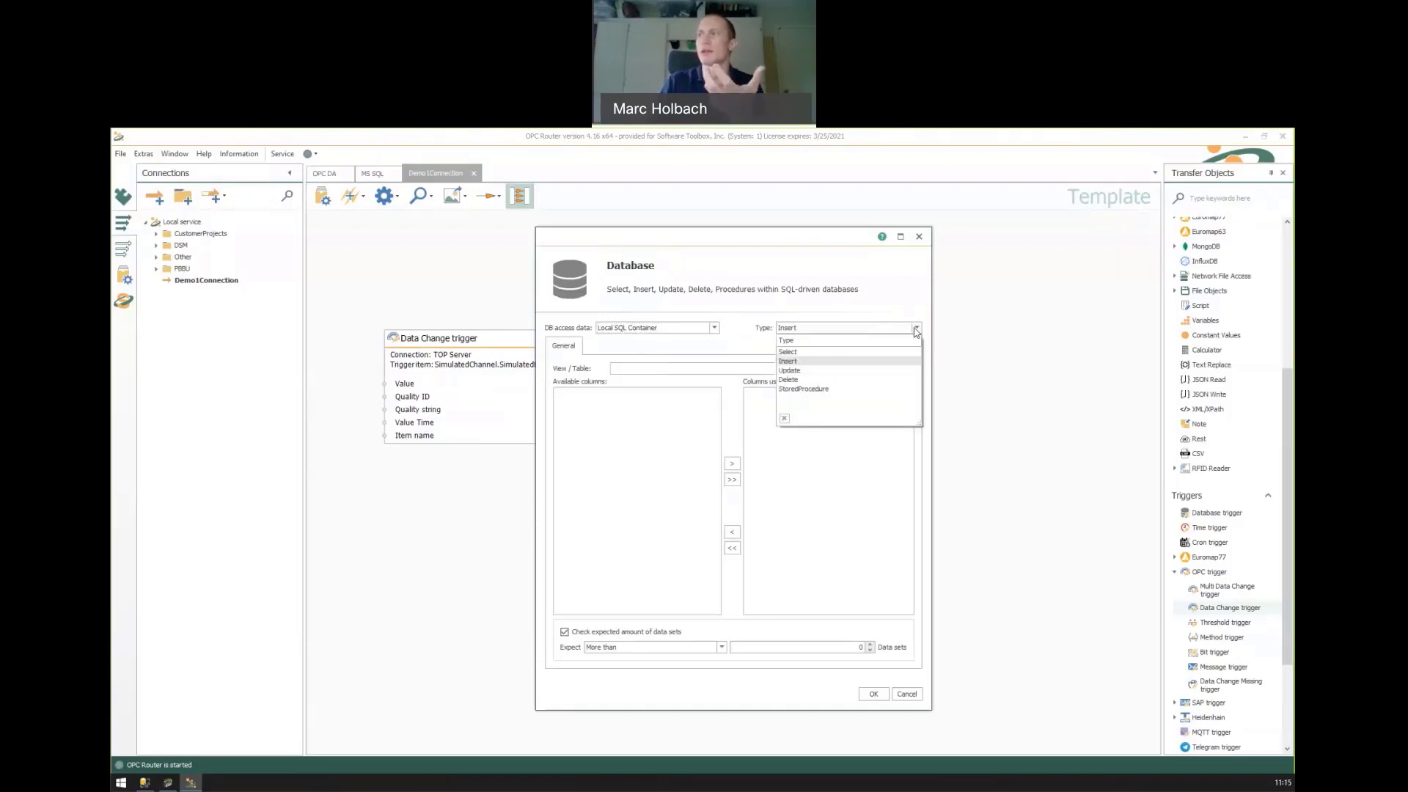
click(799, 362)
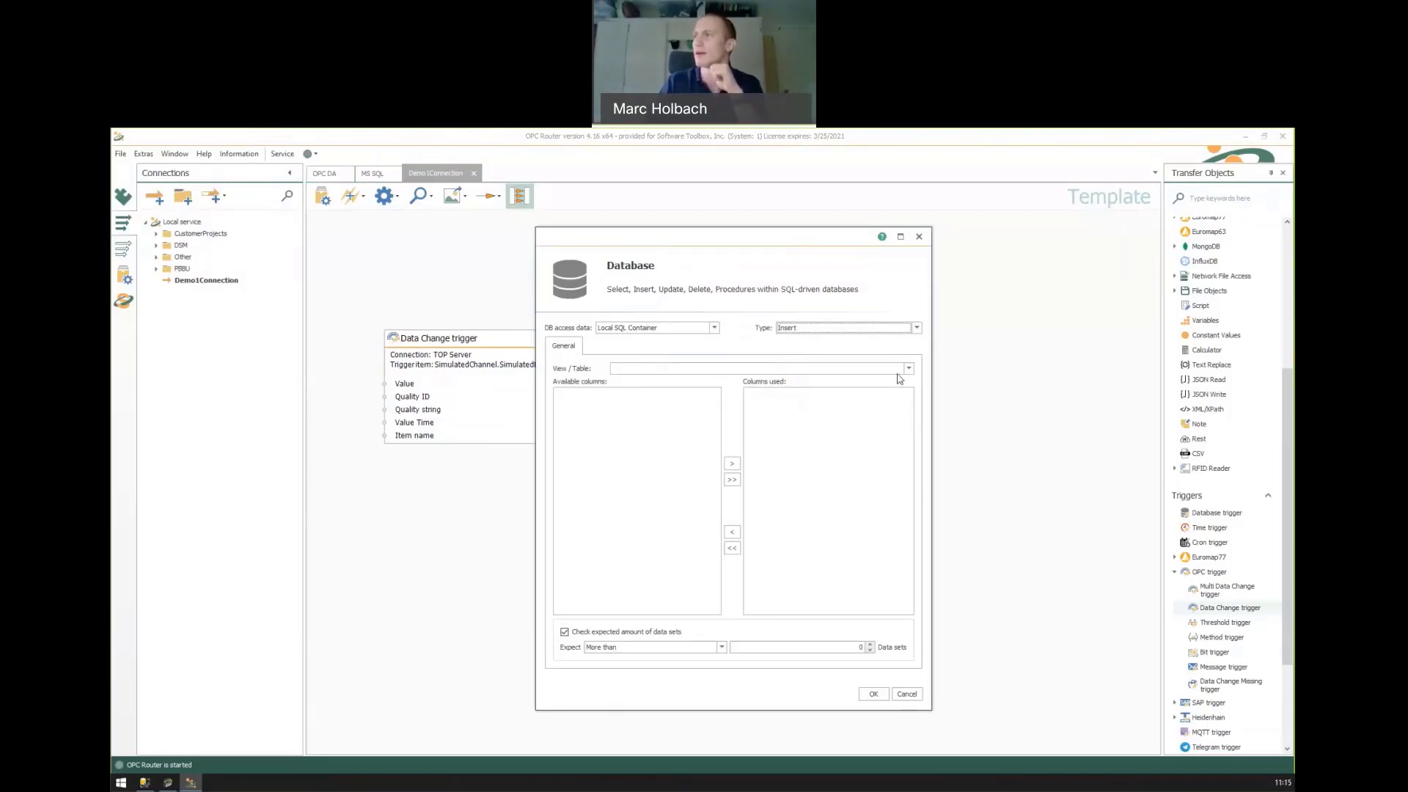
click(909, 368)
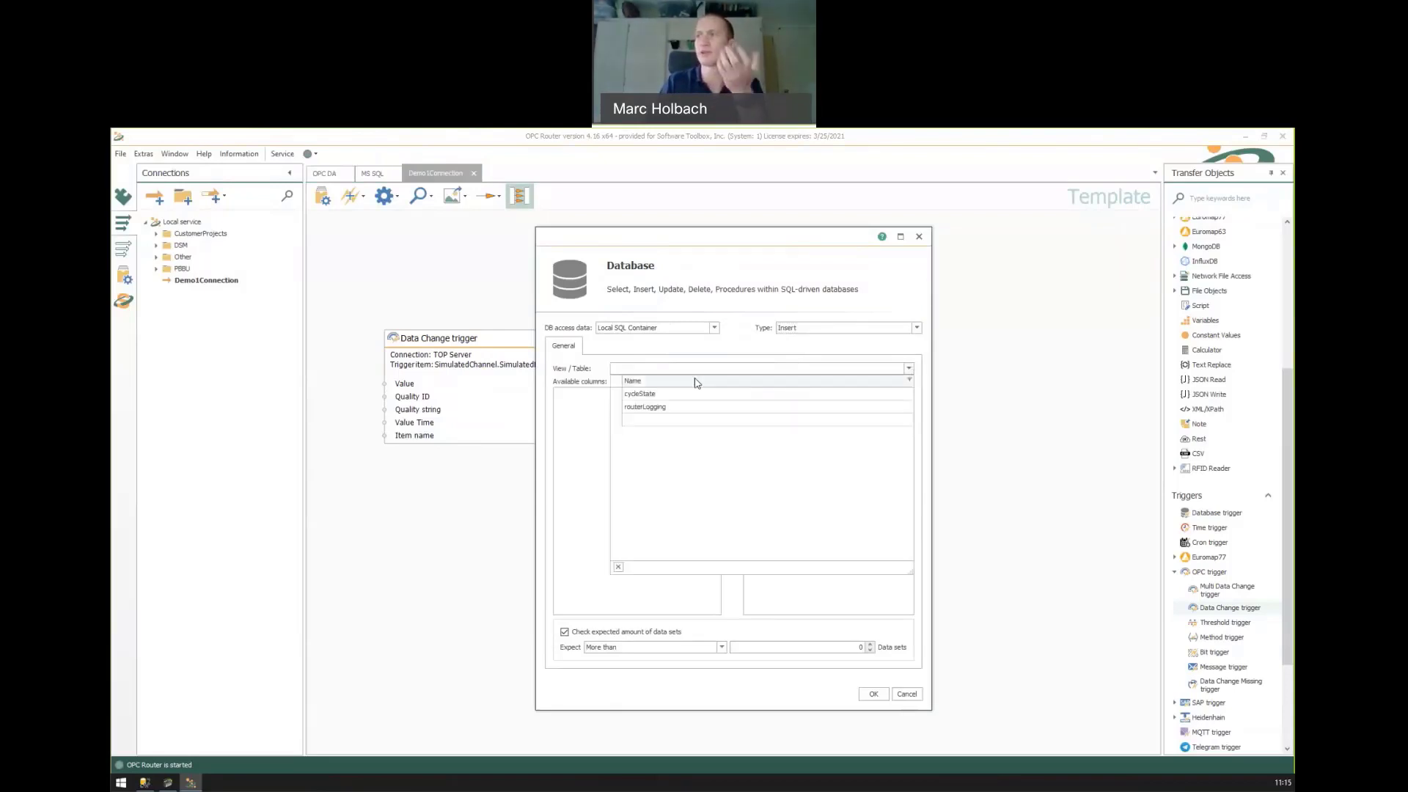
click(669, 408)
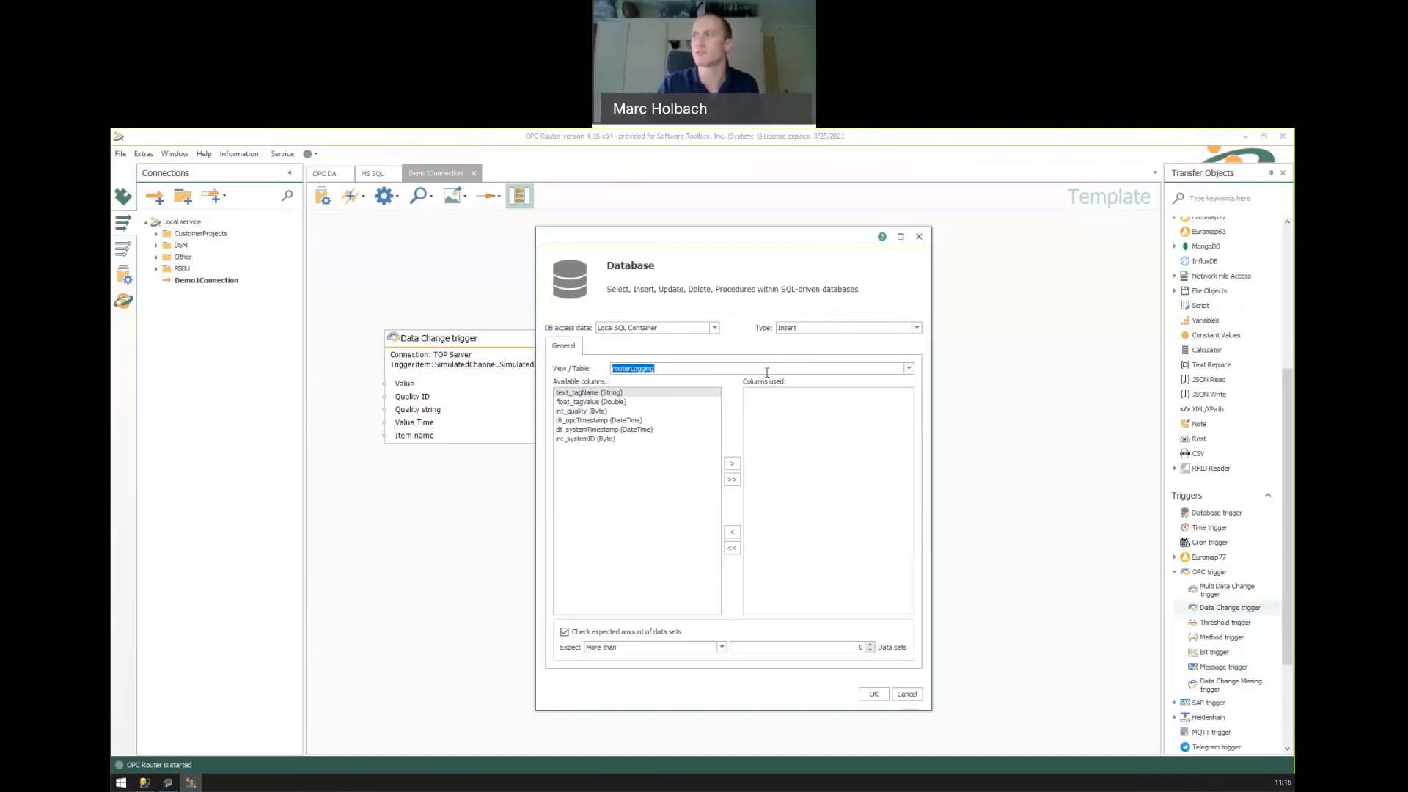
click(732, 480)
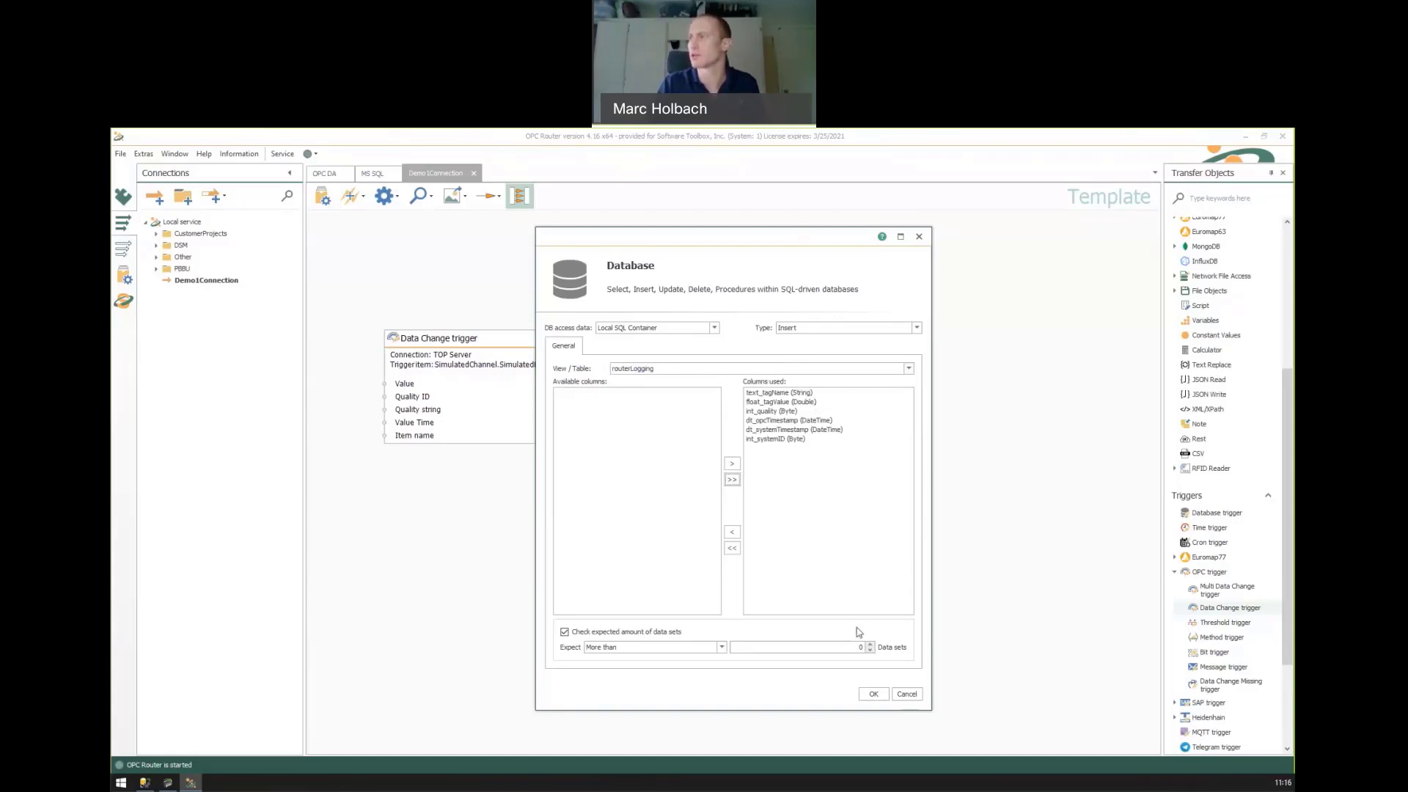
Link Value, Quality ID, Value Time, Item name to float_tagValue, int_quality, dt_opcTimestamp, text_tagName
click(874, 693)
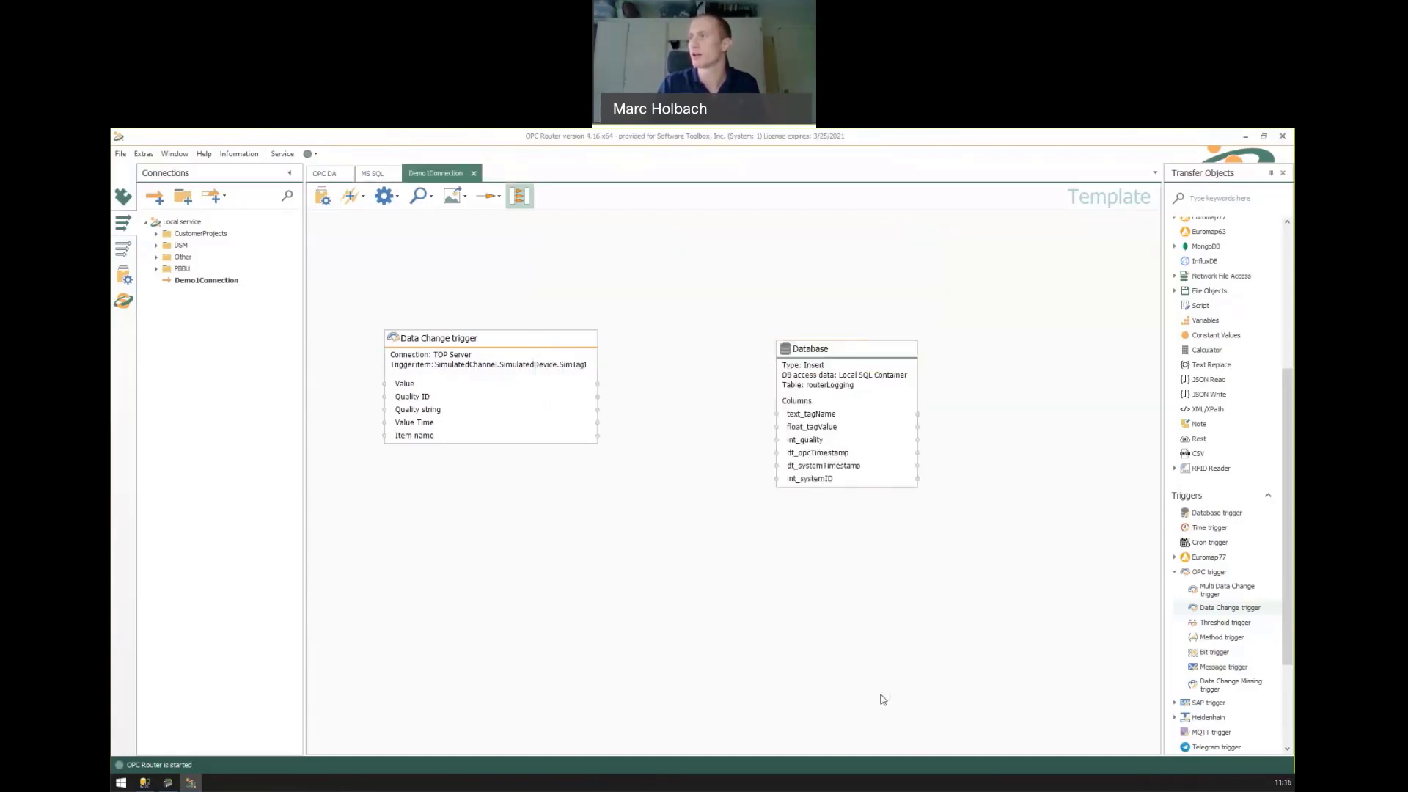
drag(869, 344, 867, 330)
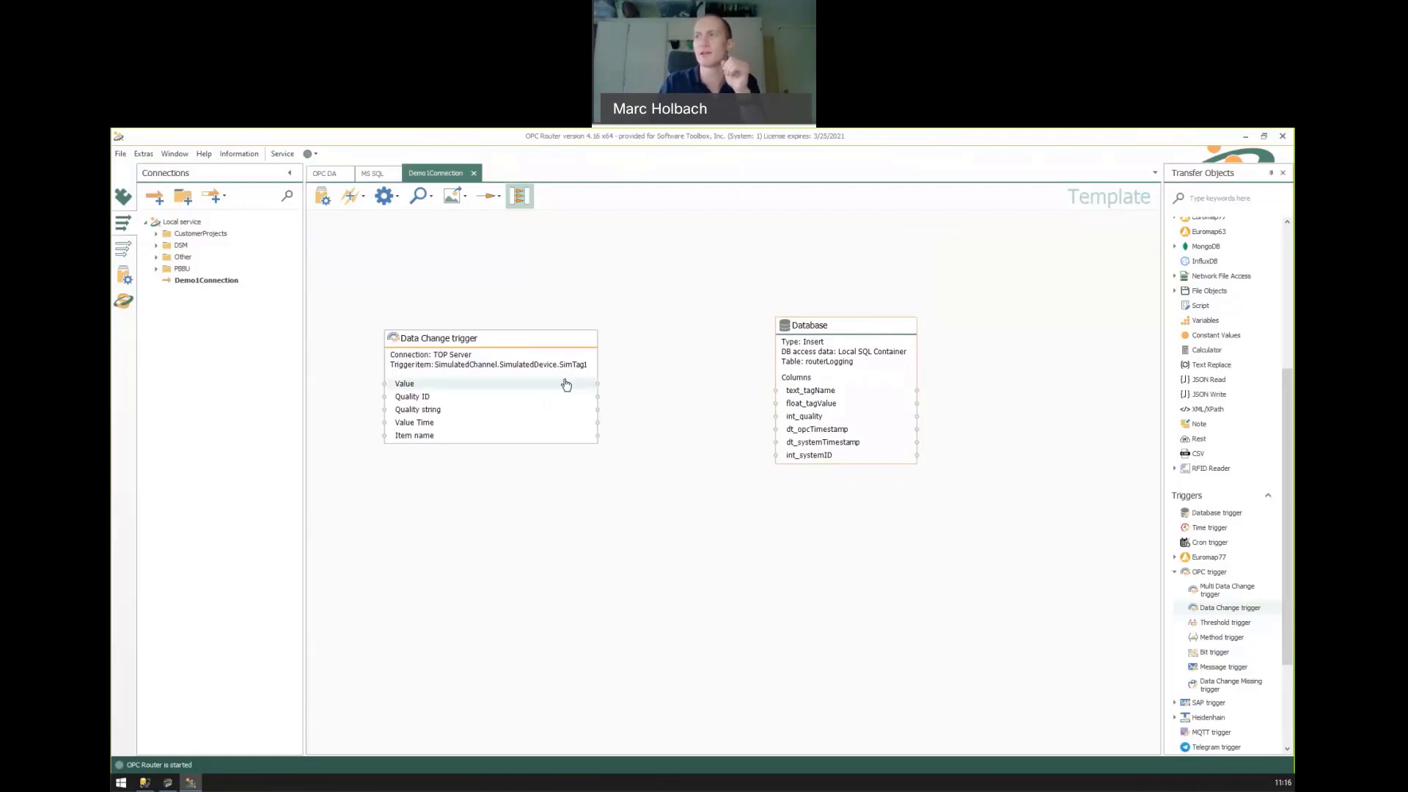
drag(517, 383, 843, 400)
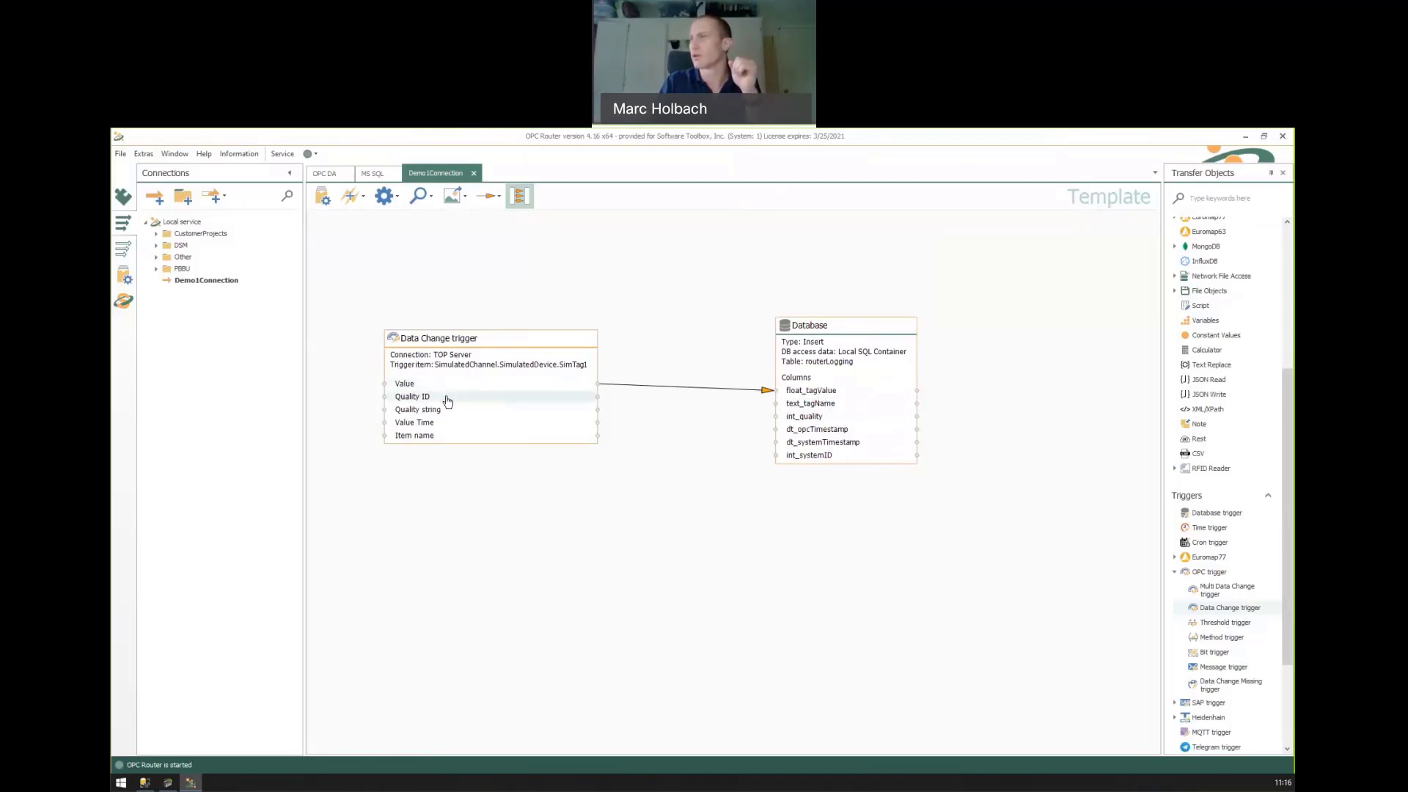
drag(448, 396, 805, 415)
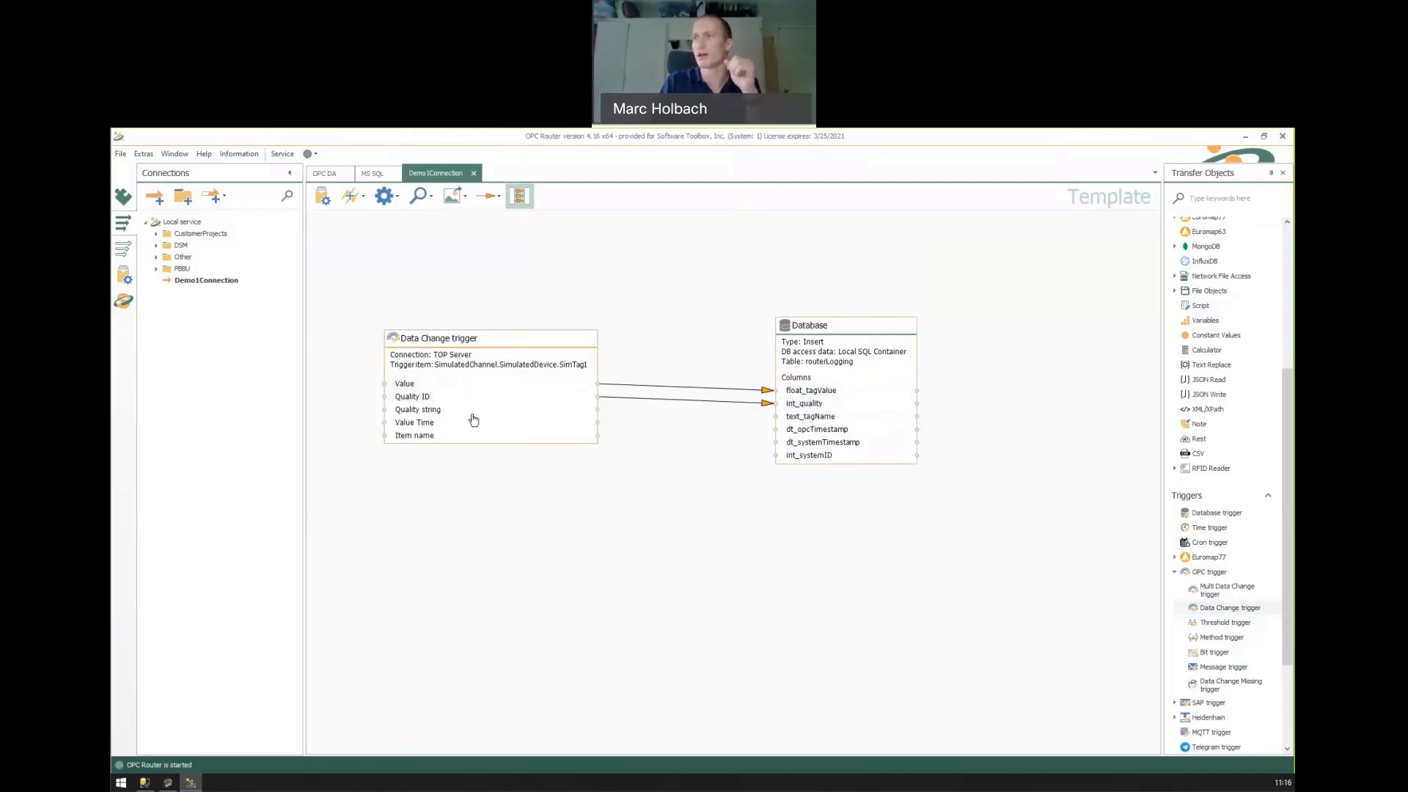
drag(448, 410, 813, 435)
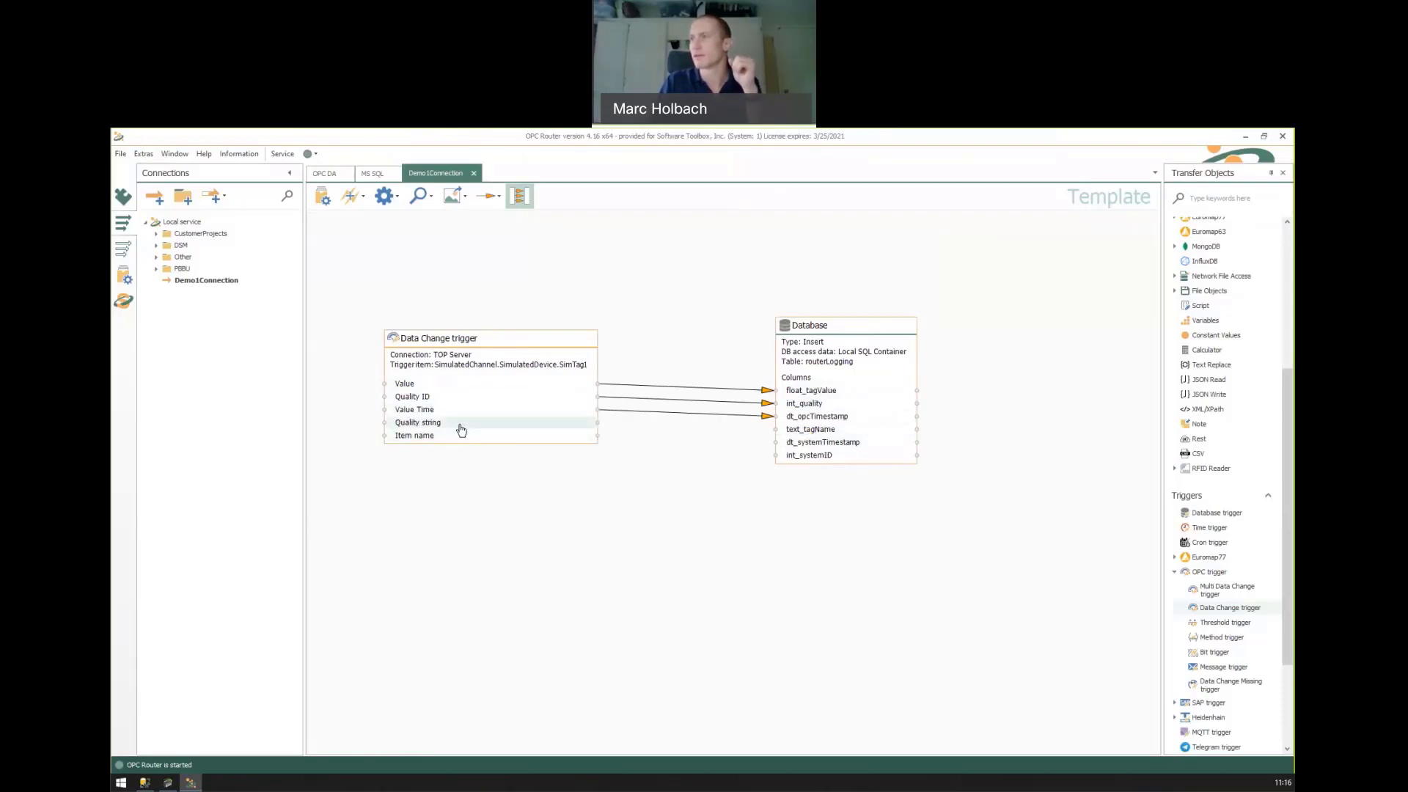
drag(460, 434, 807, 431)
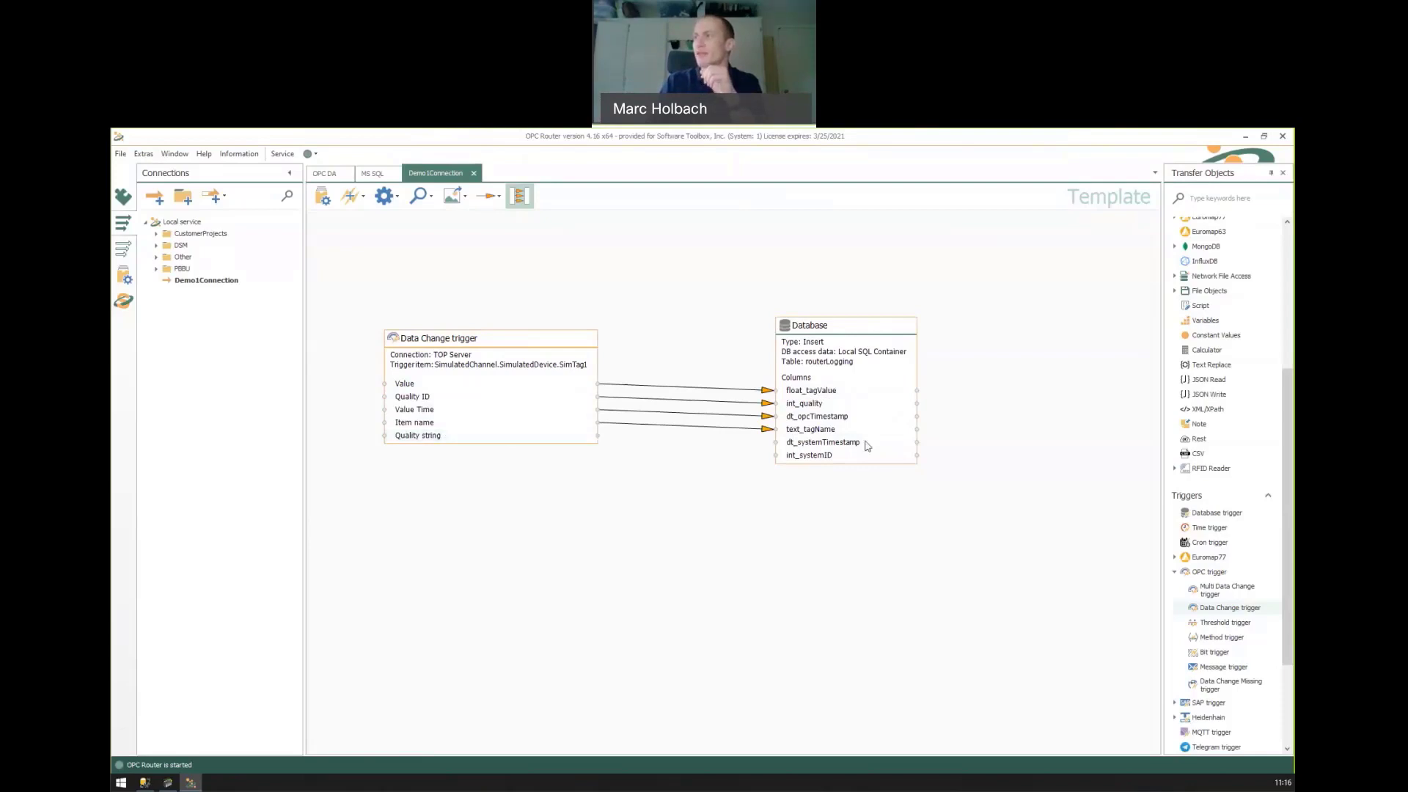
drag(854, 331, 868, 321)
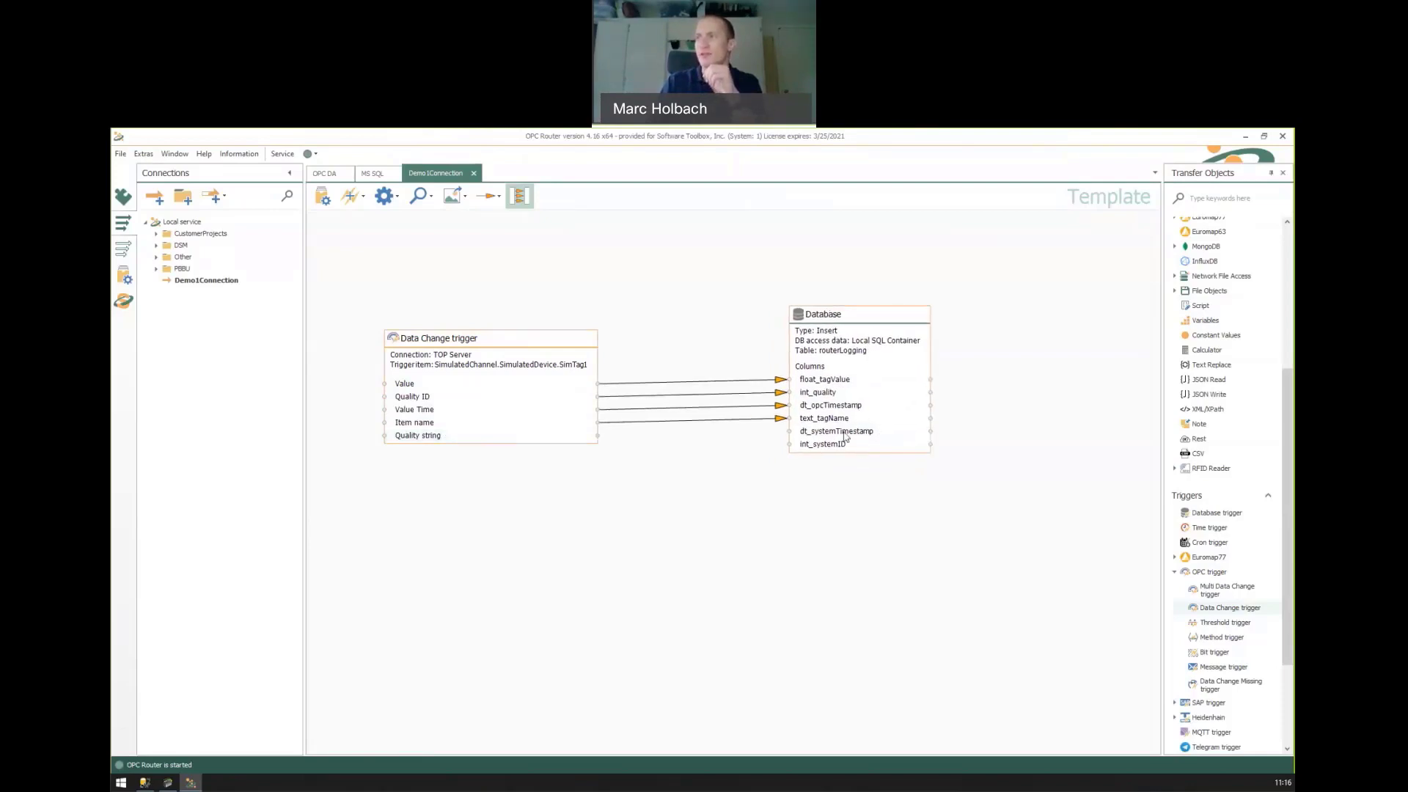
drag(543, 338, 546, 312)
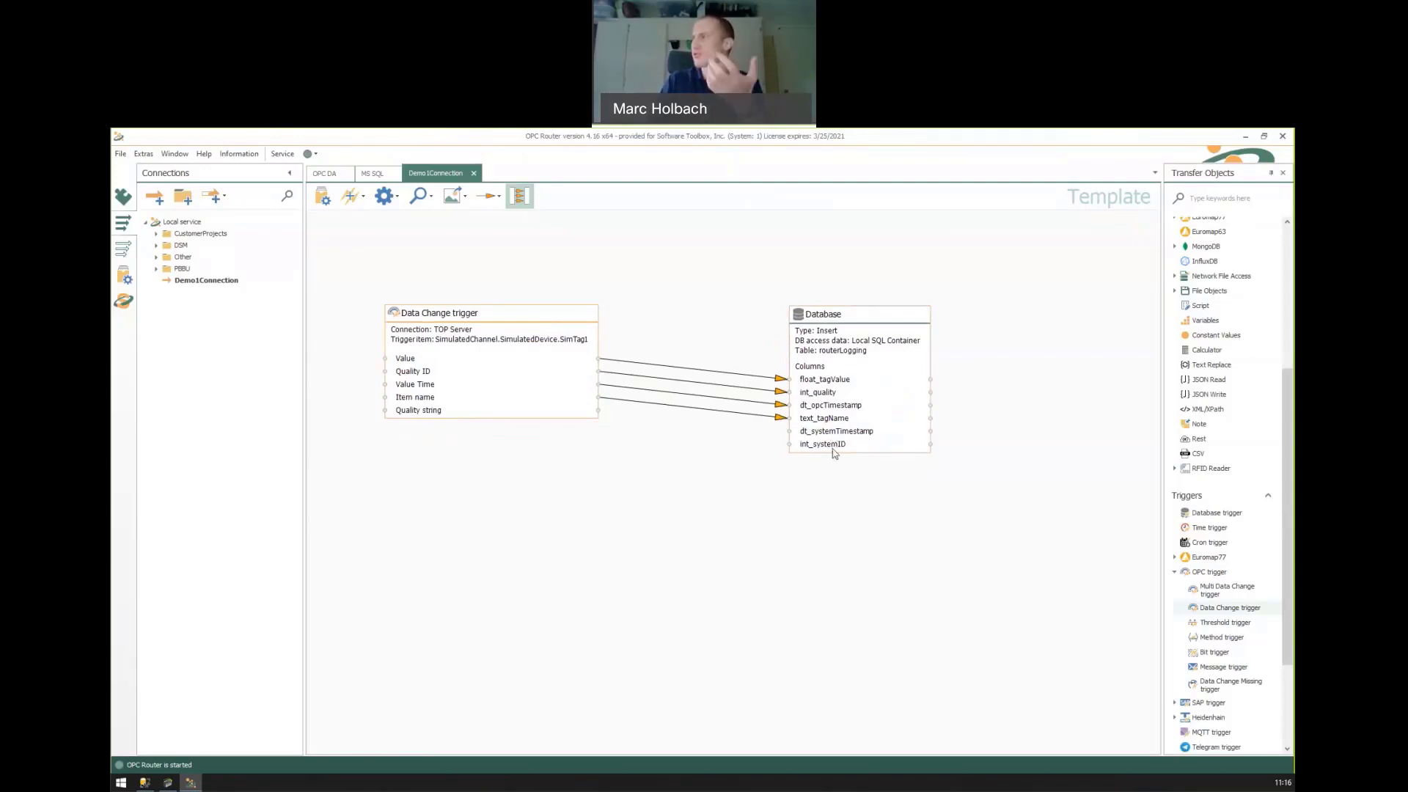
drag(1286, 468, 1290, 327)
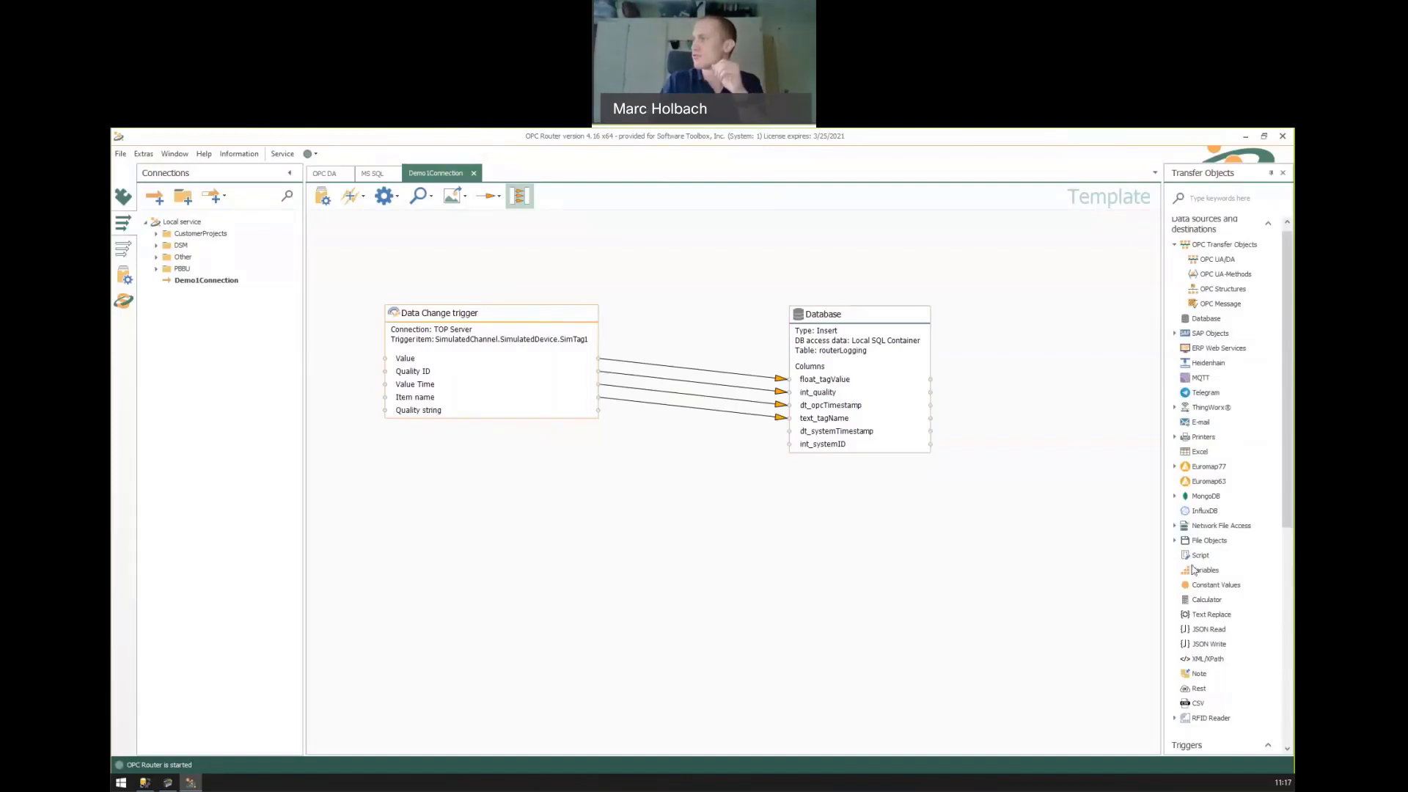
Add a Variables object whose SystemTime feeds dt_systemTimestamp, then place a Constant Values object
drag(1193, 571, 544, 456)
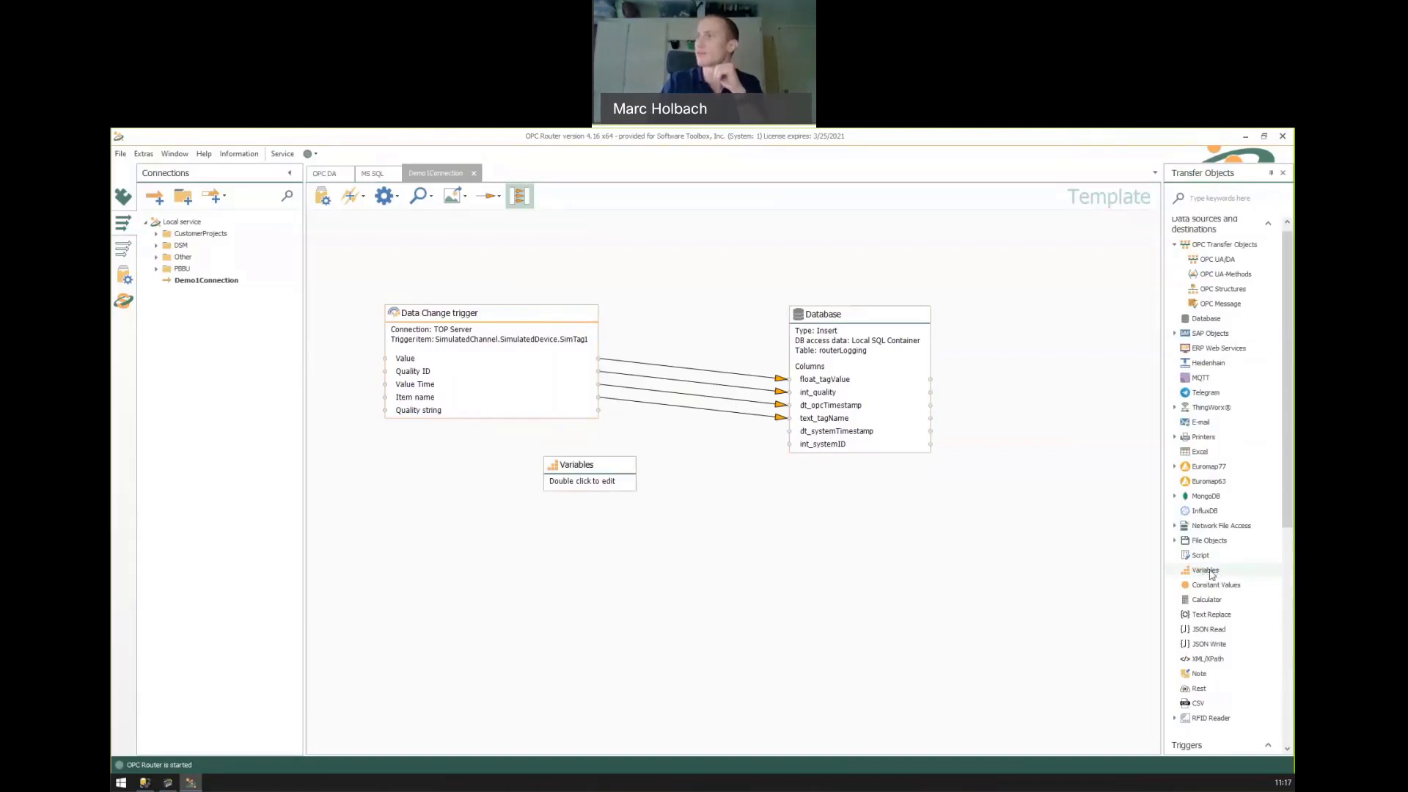
click(588, 484)
double_click(588, 484)
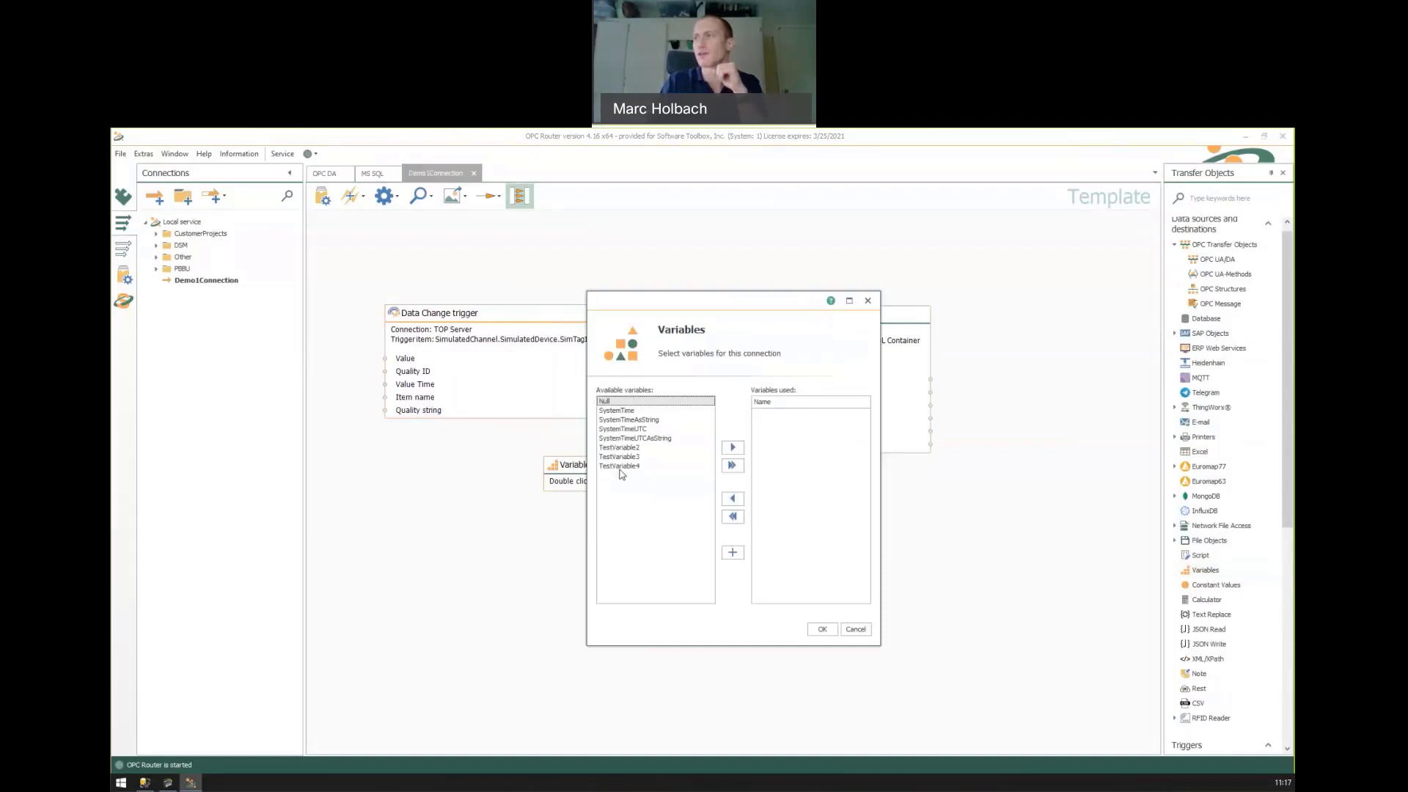
click(626, 411)
double_click(626, 412)
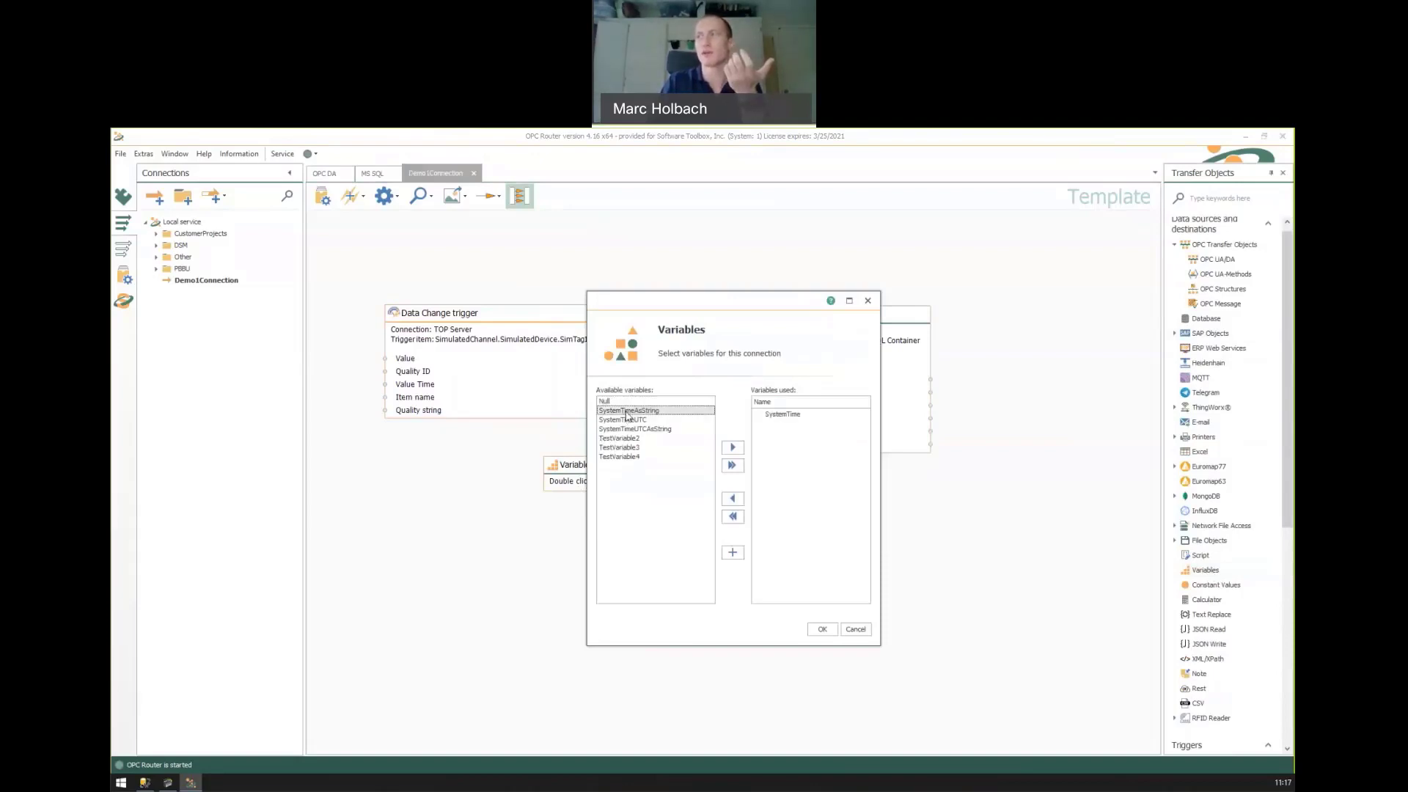
click(824, 630)
drag(602, 472, 555, 460)
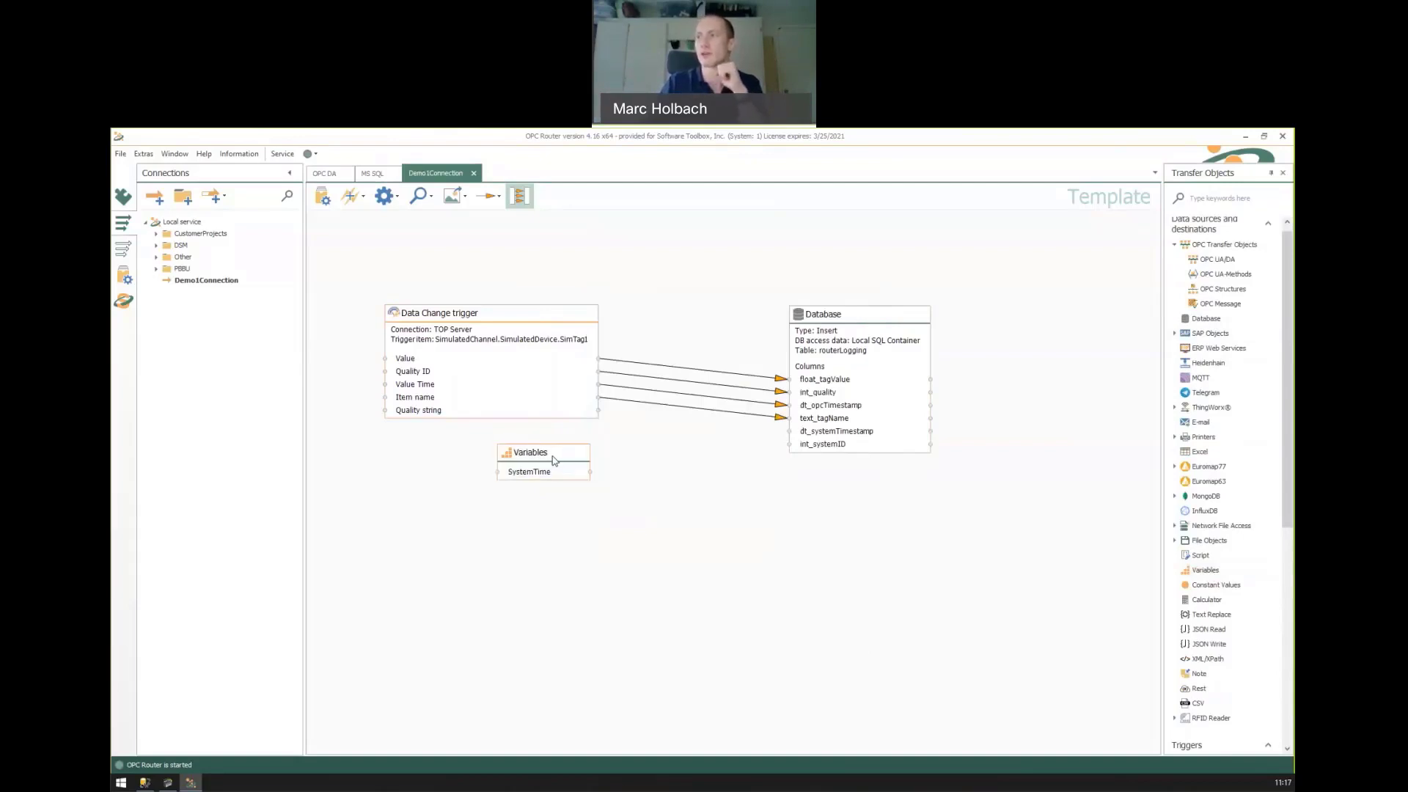
drag(561, 478, 836, 432)
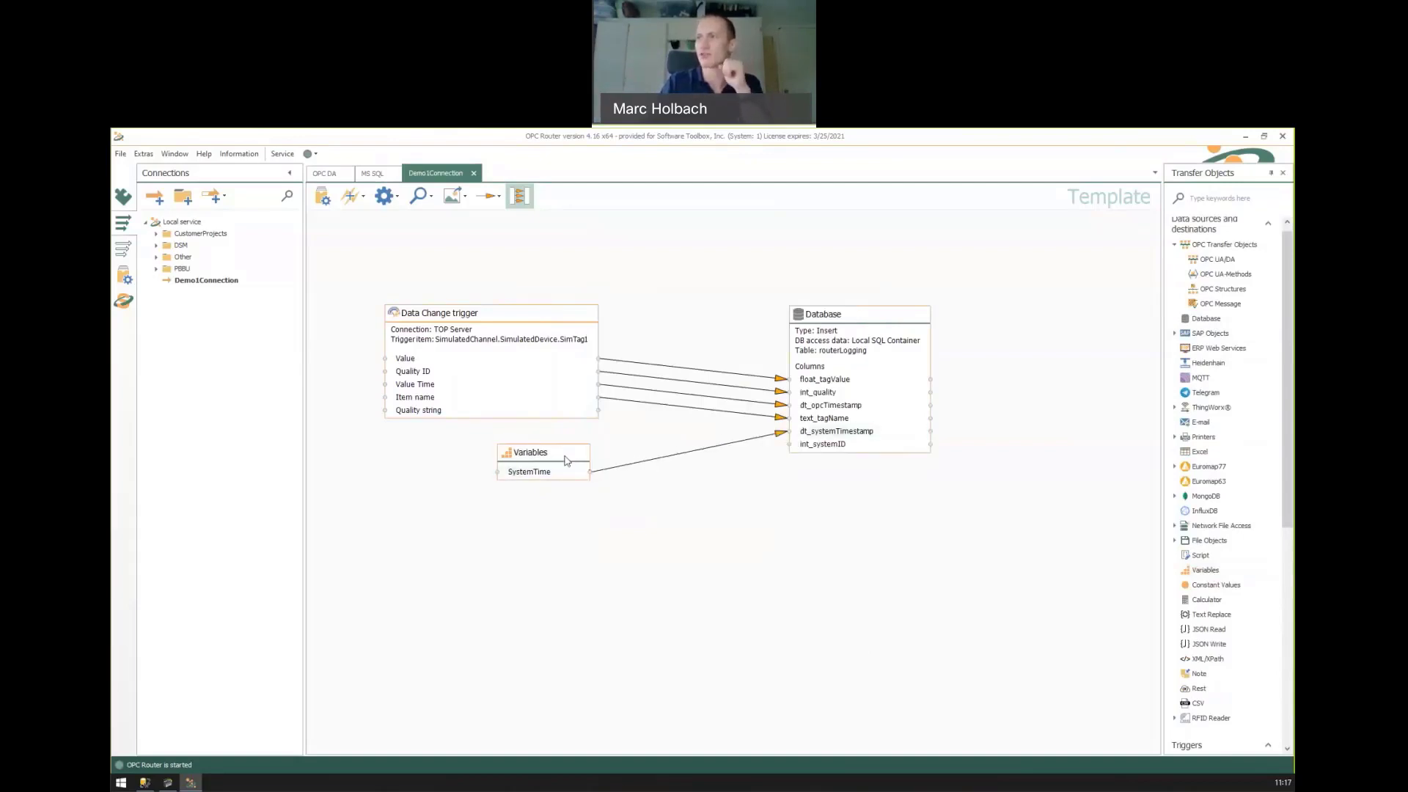
drag(566, 460, 567, 446)
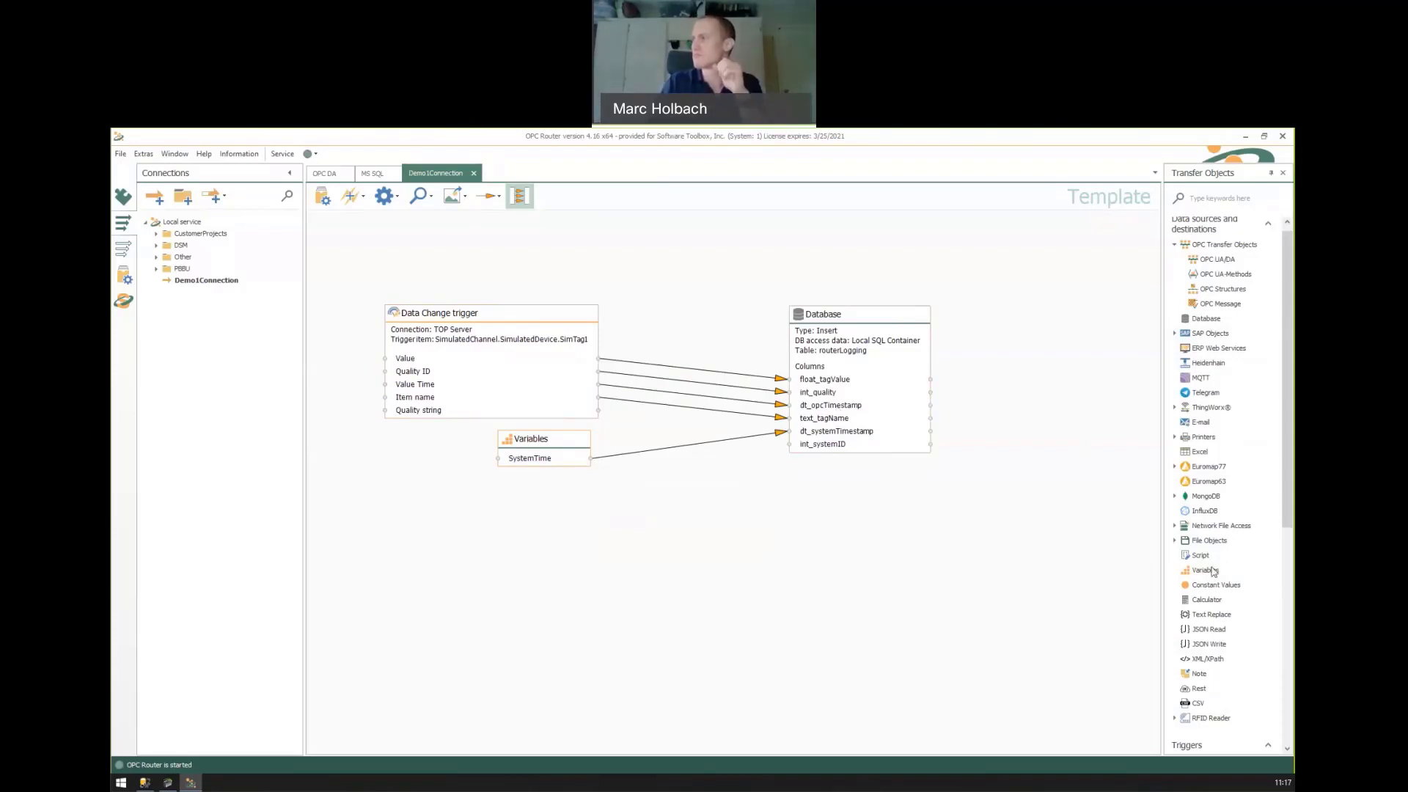
drag(1217, 586, 562, 511)
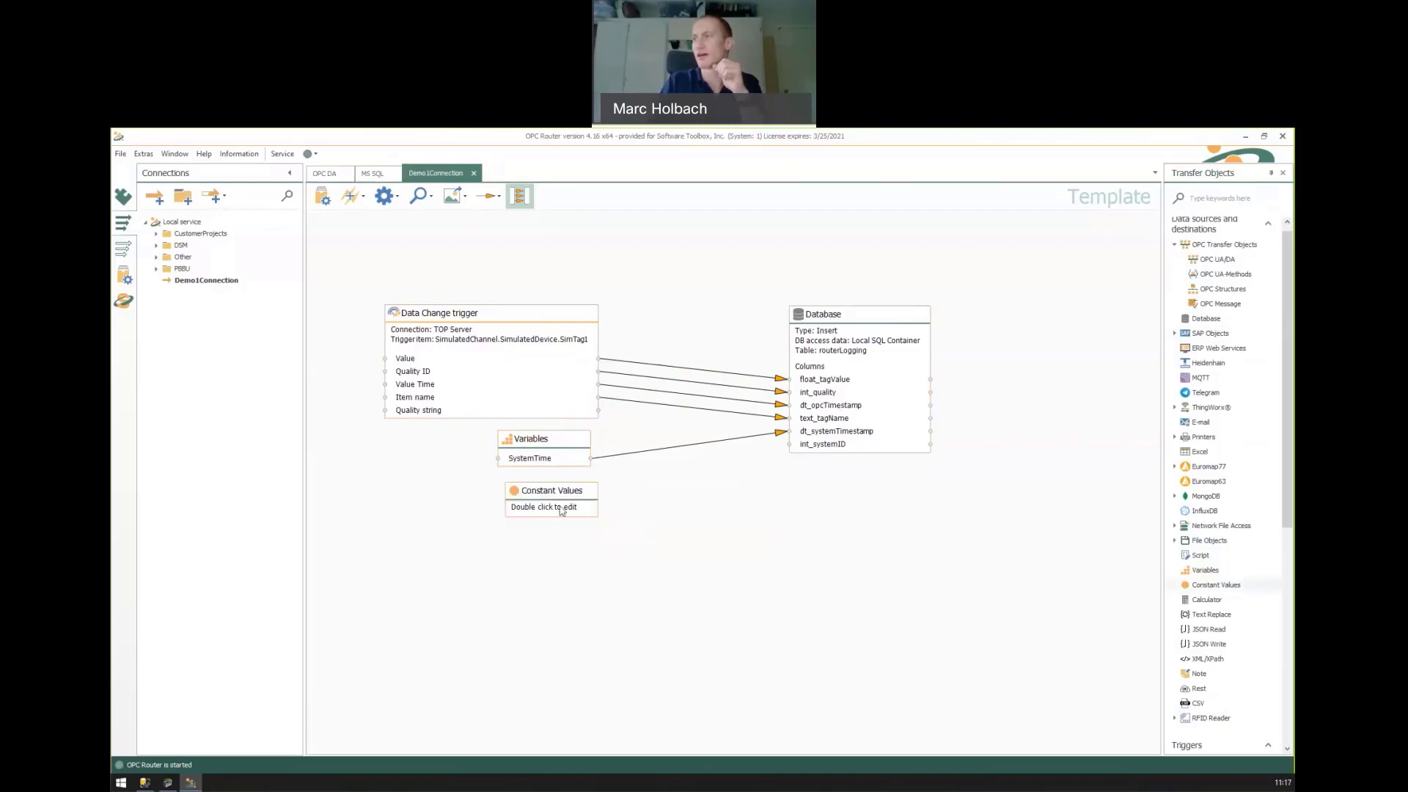
Give the Constant Values block the value 1, wire it to int_systemID, and reposition it
double_click(561, 511)
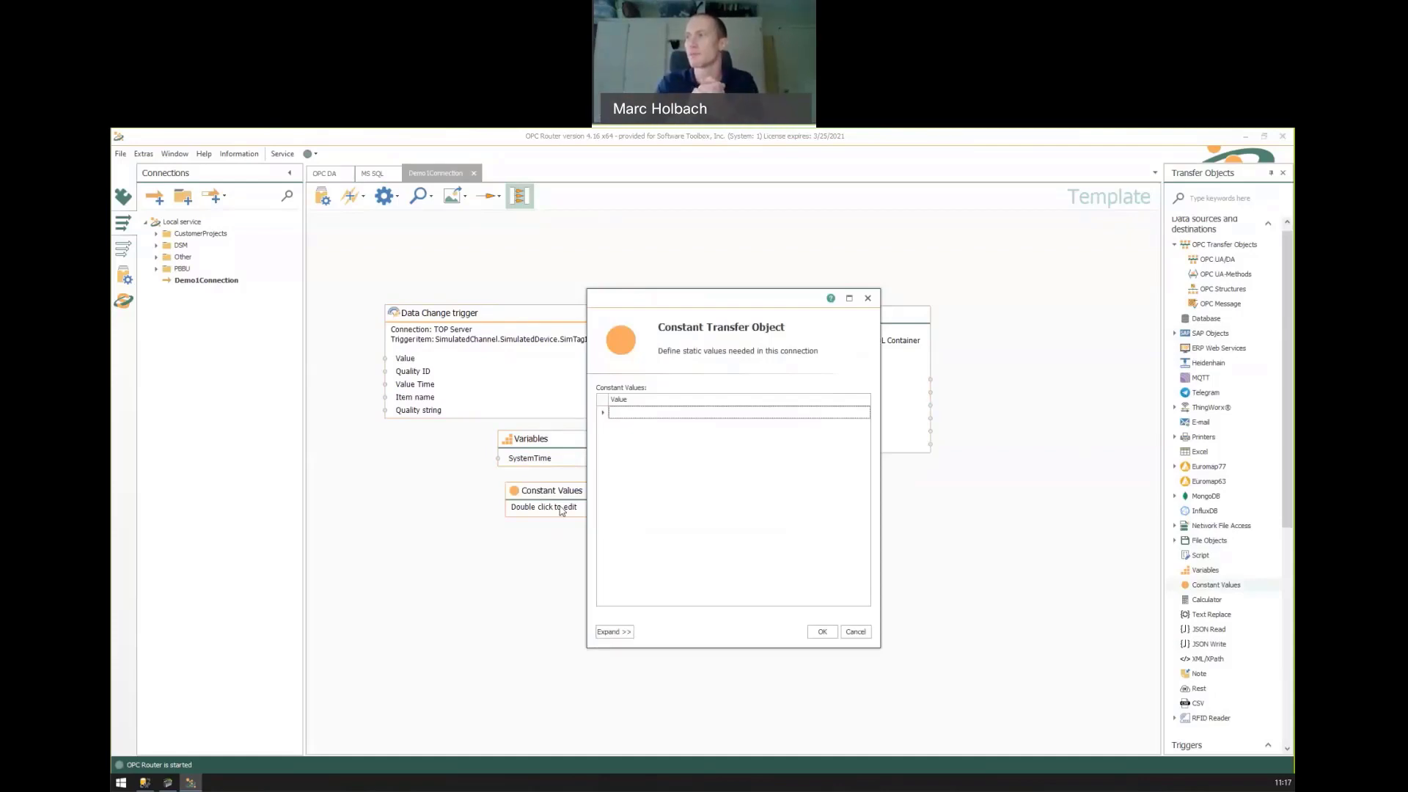
click(643, 413)
text(1)
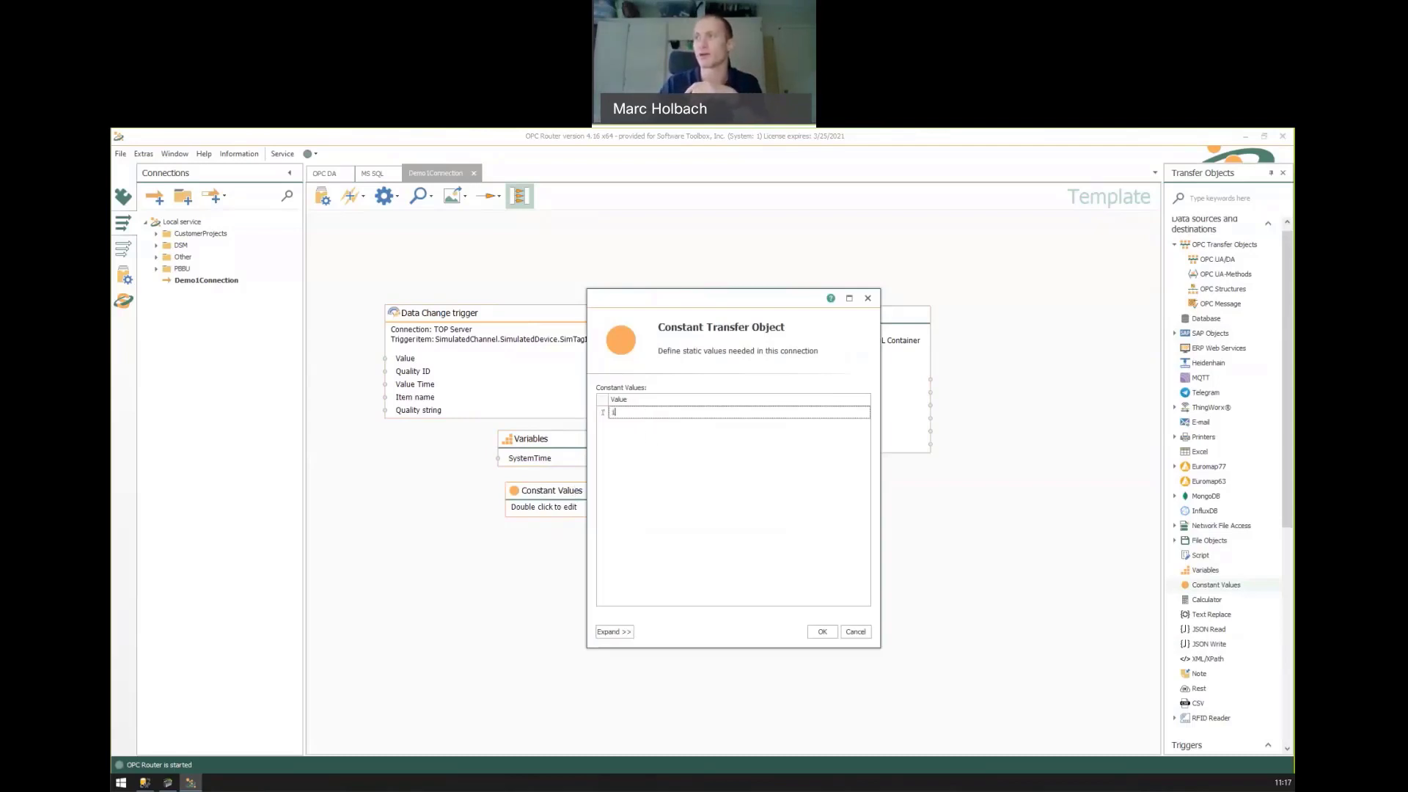
click(822, 633)
drag(598, 510, 812, 446)
drag(566, 497, 588, 514)
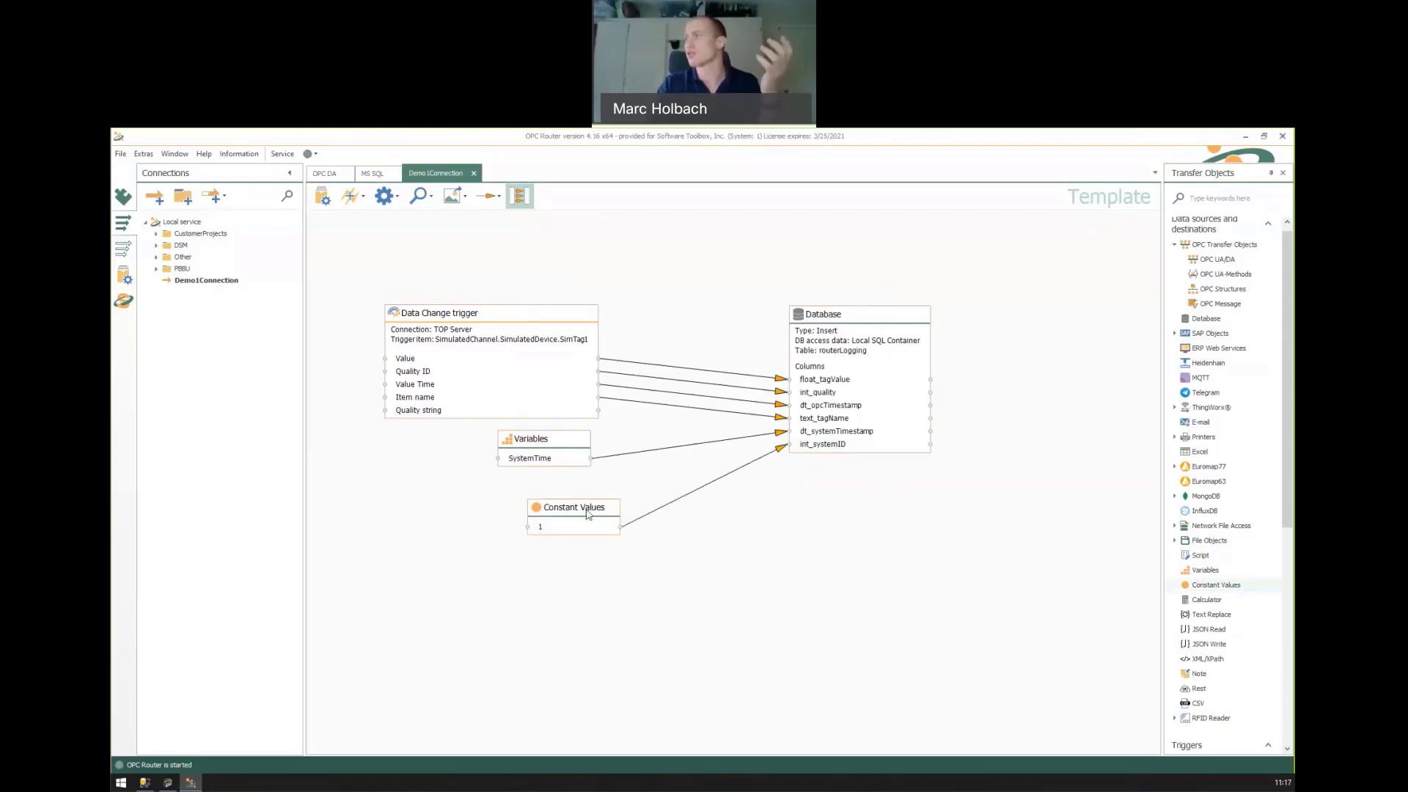
Open the Go productive panel to make Demo1Connection productive
click(322, 199)
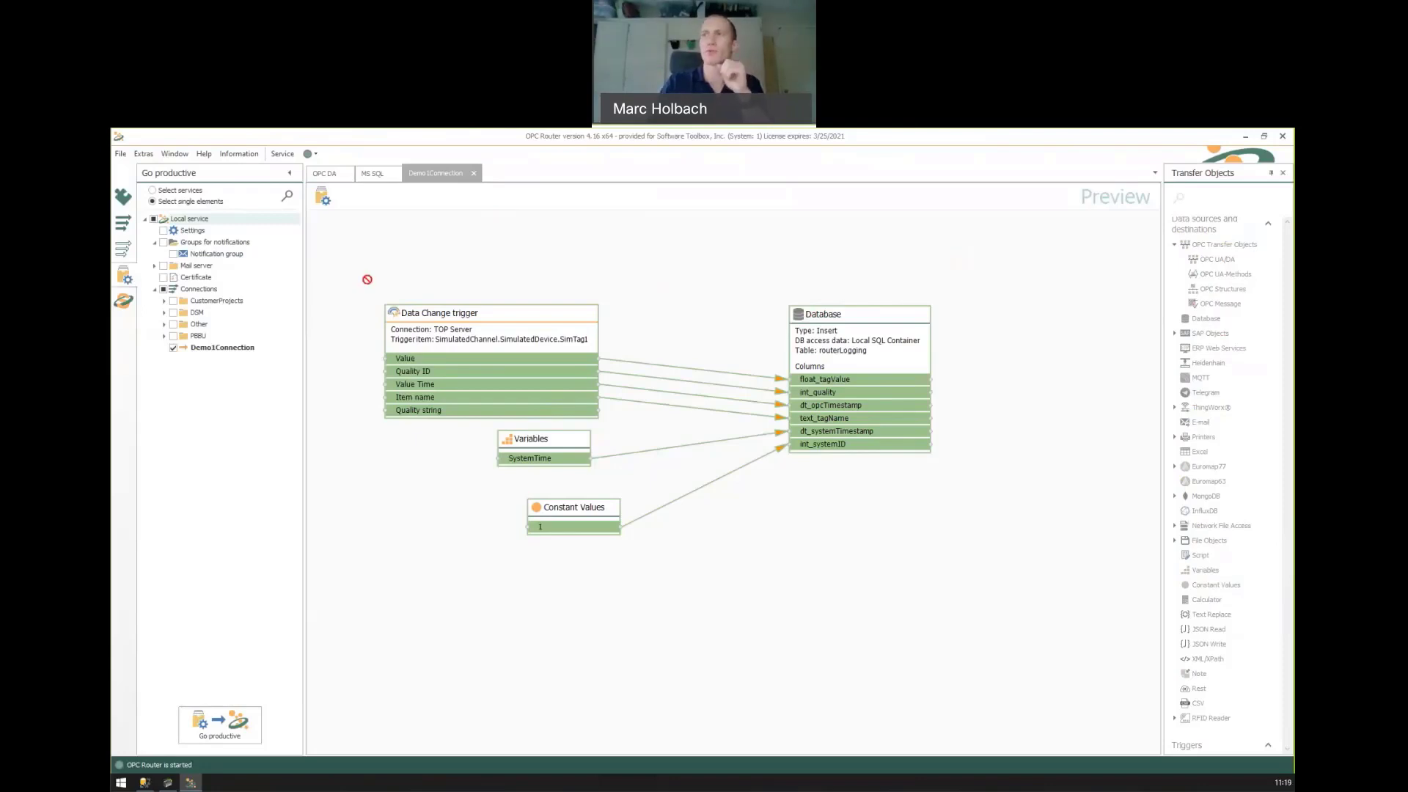
Set Demo1Connection productive, send the whole project, and start the OPC Router service
click(323, 198)
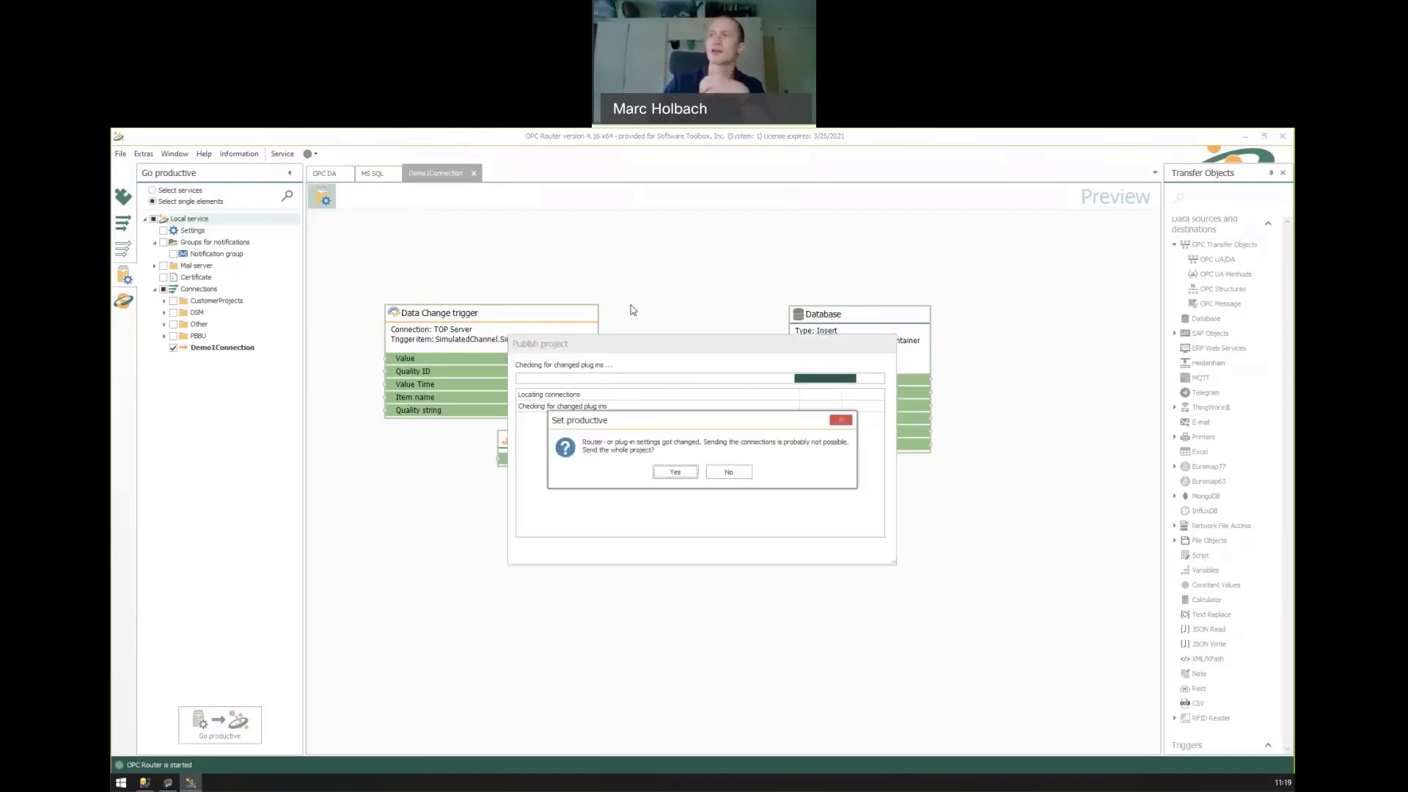
click(676, 476)
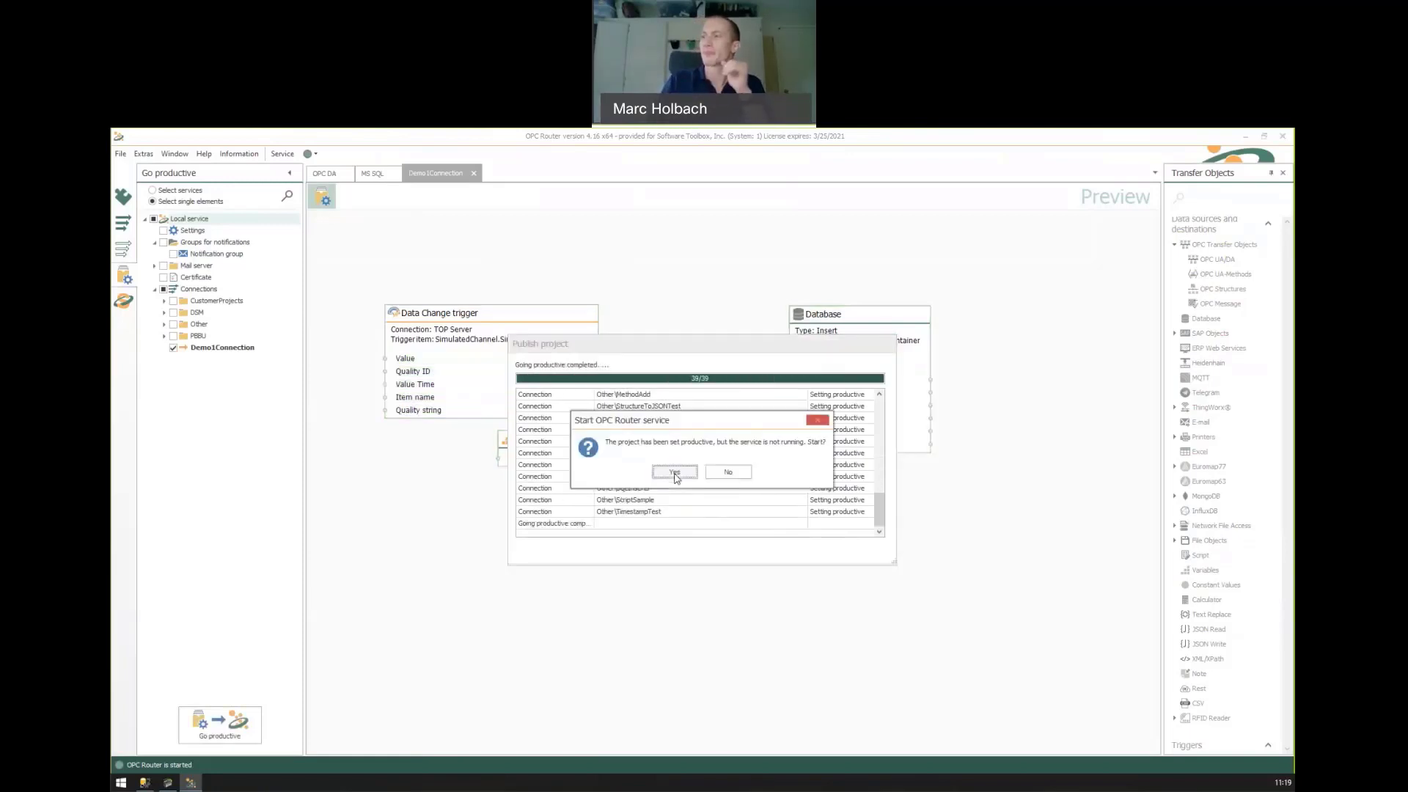
click(674, 473)
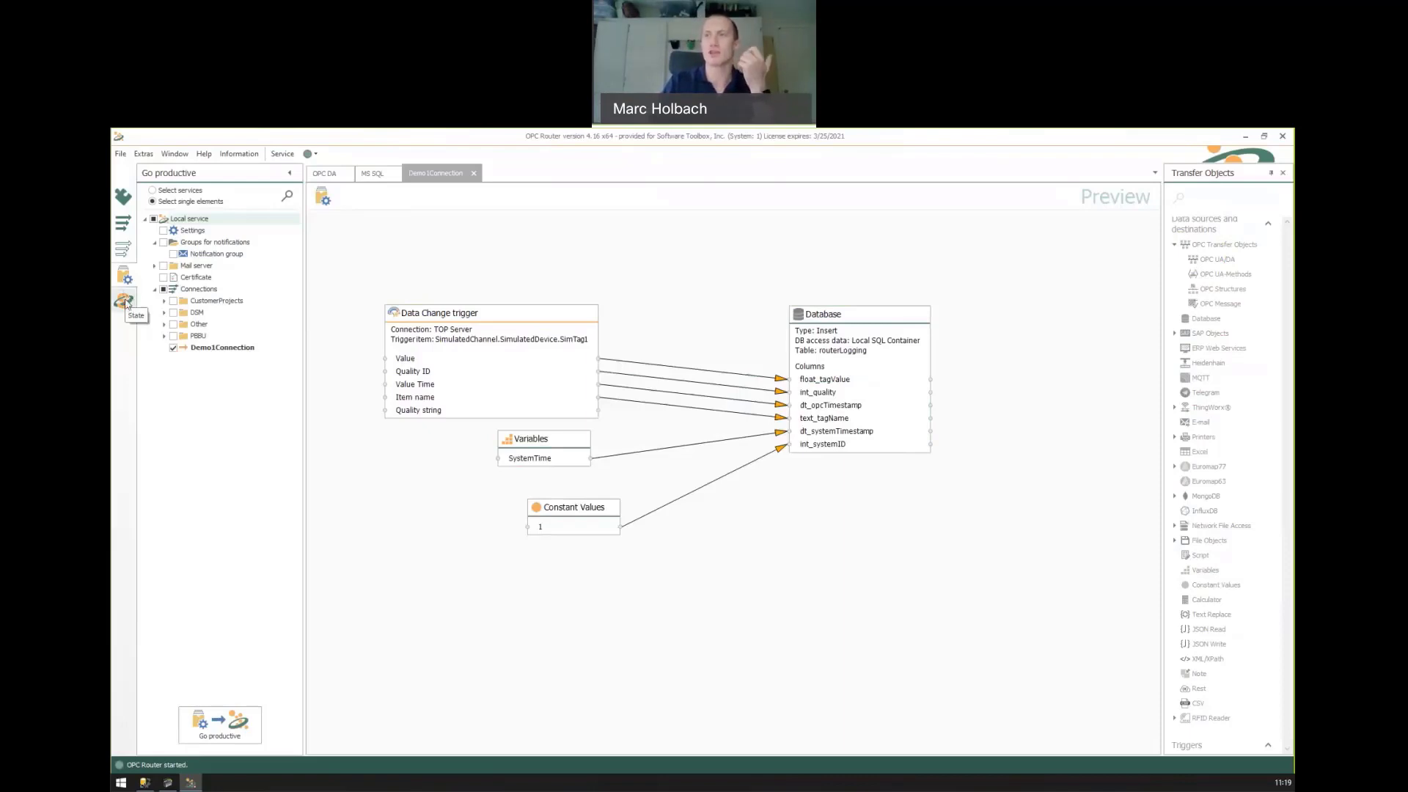
Switch to State monitoring and zoom out the Demo1Connection runtime timeline
click(125, 302)
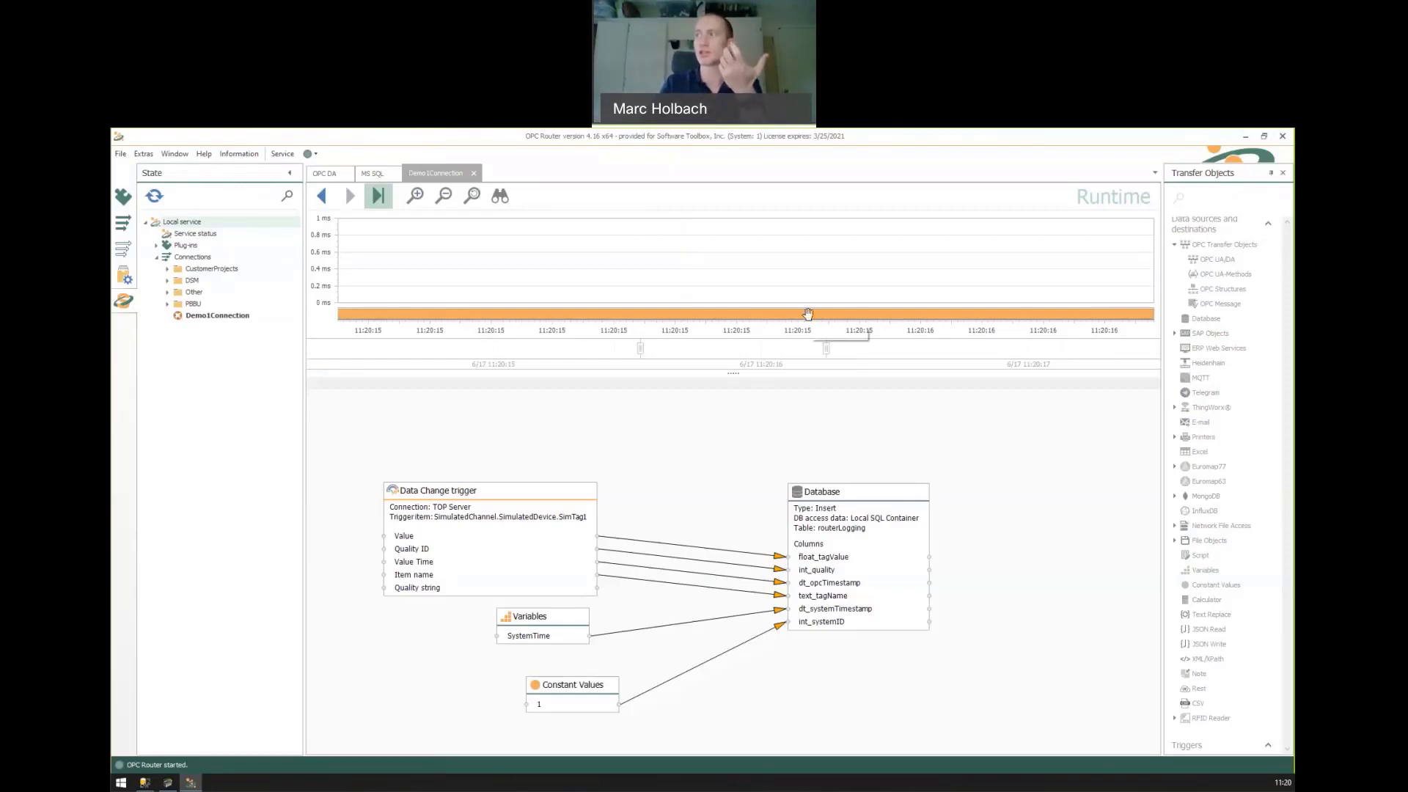
scroll(807, 314, down, 2)
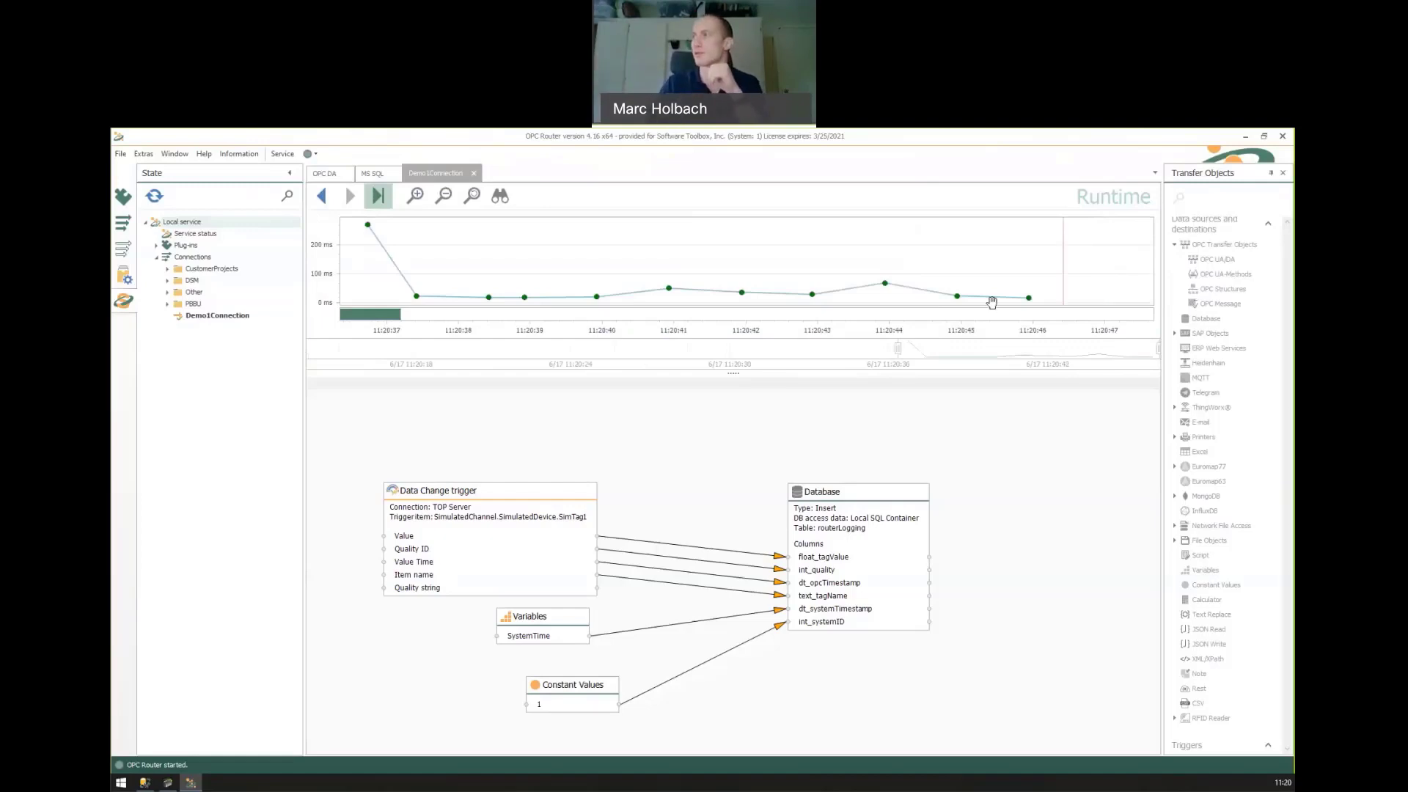
Show the latest and 11:20:45 execution values on the Demo1Connection diagram links
click(1031, 296)
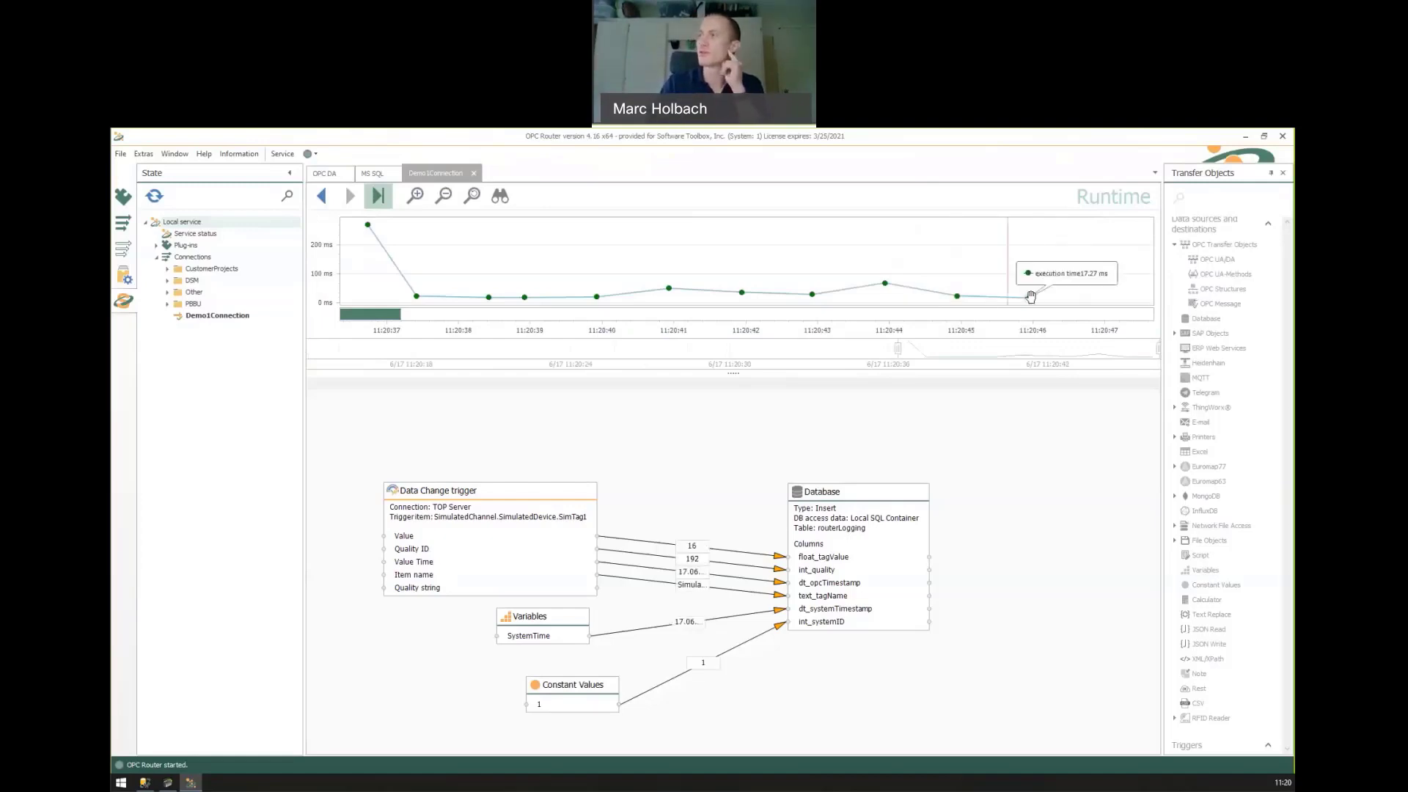
click(865, 292)
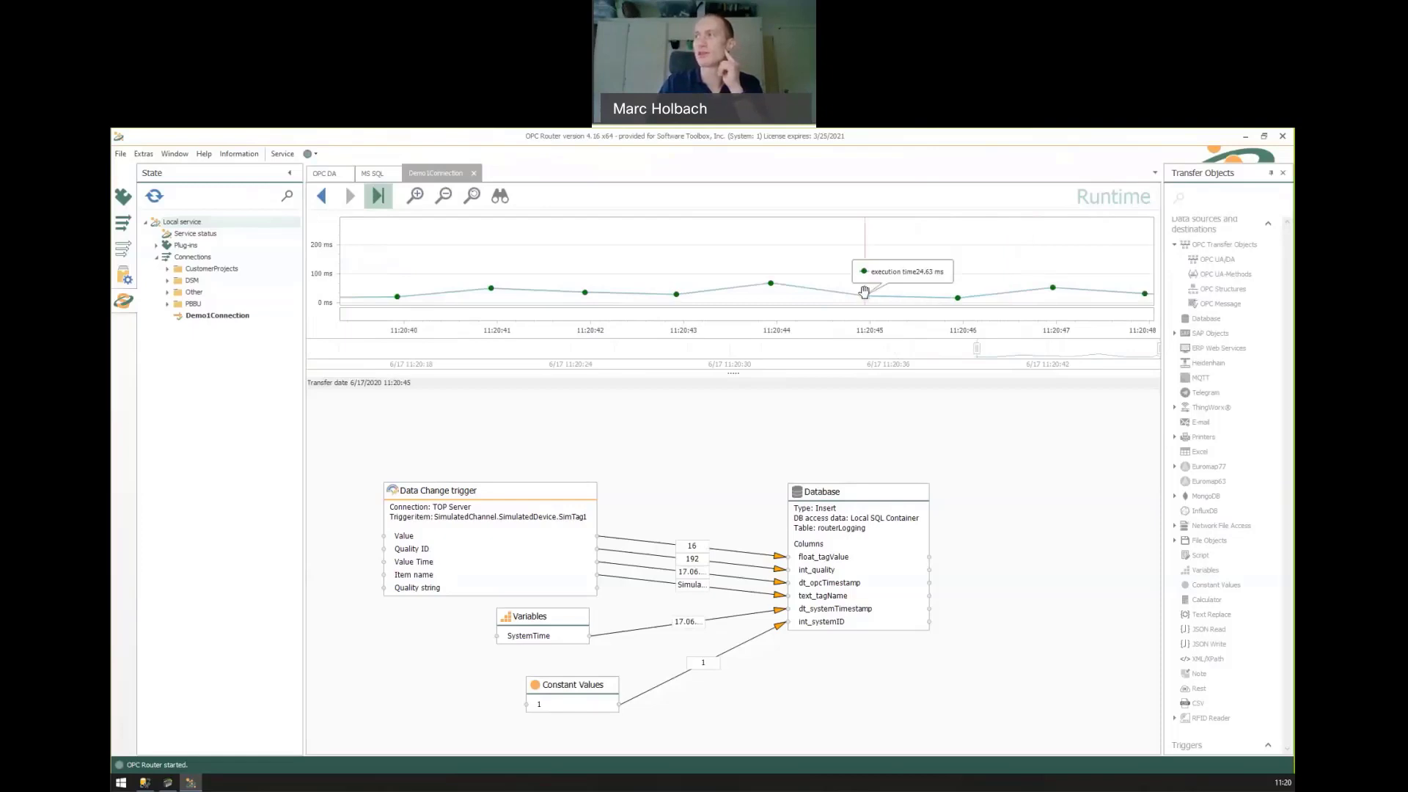
mouse_move(906, 290)
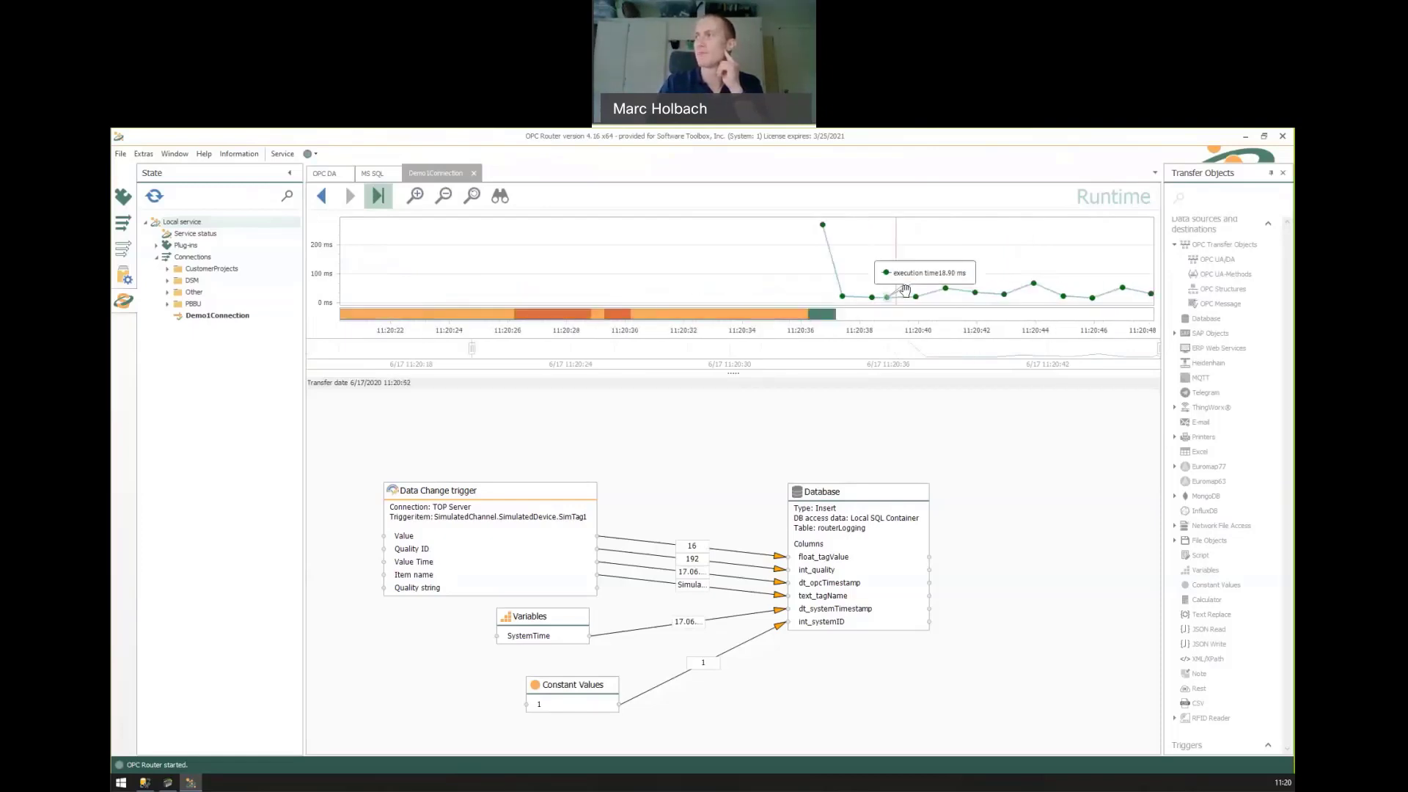
mouse_move(954, 285)
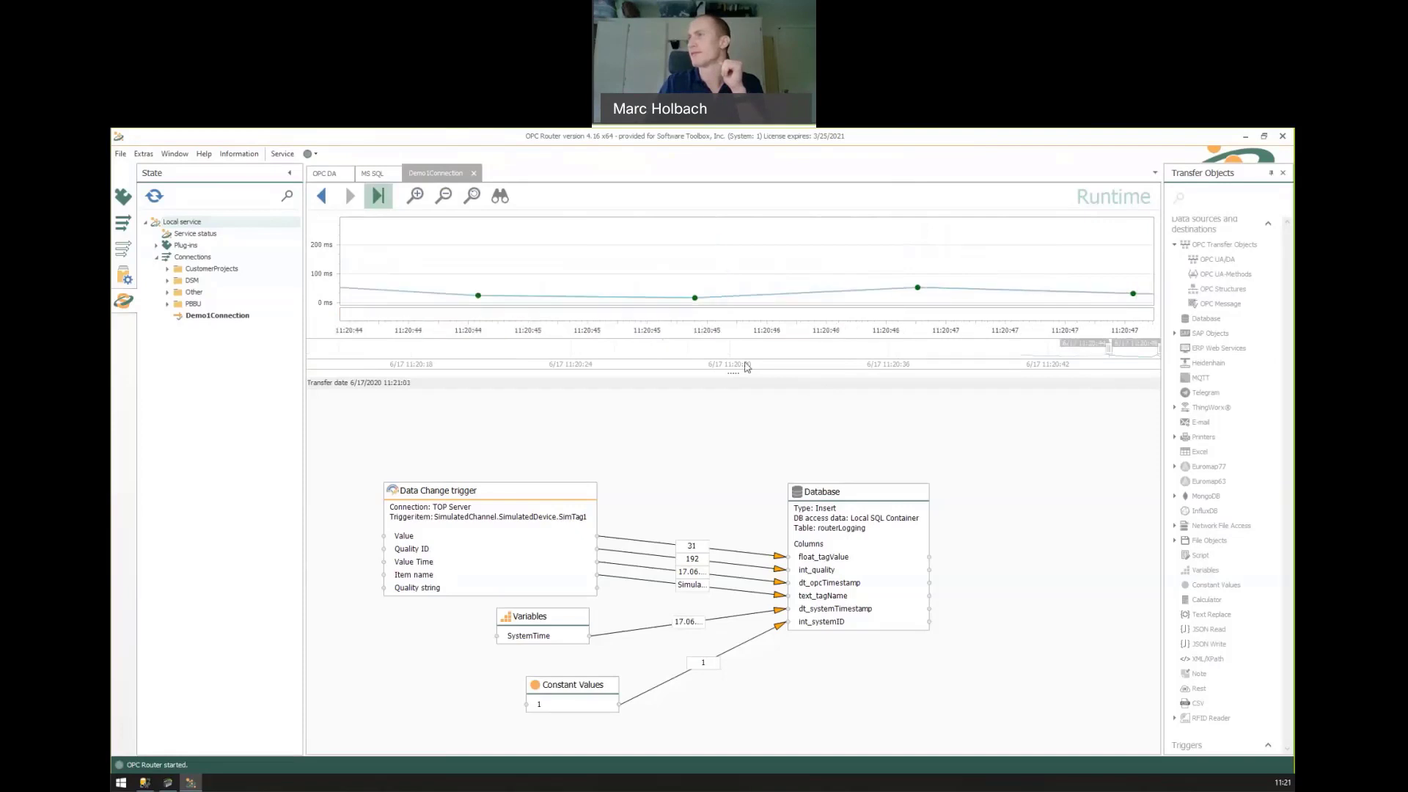
mouse_move(726, 301)
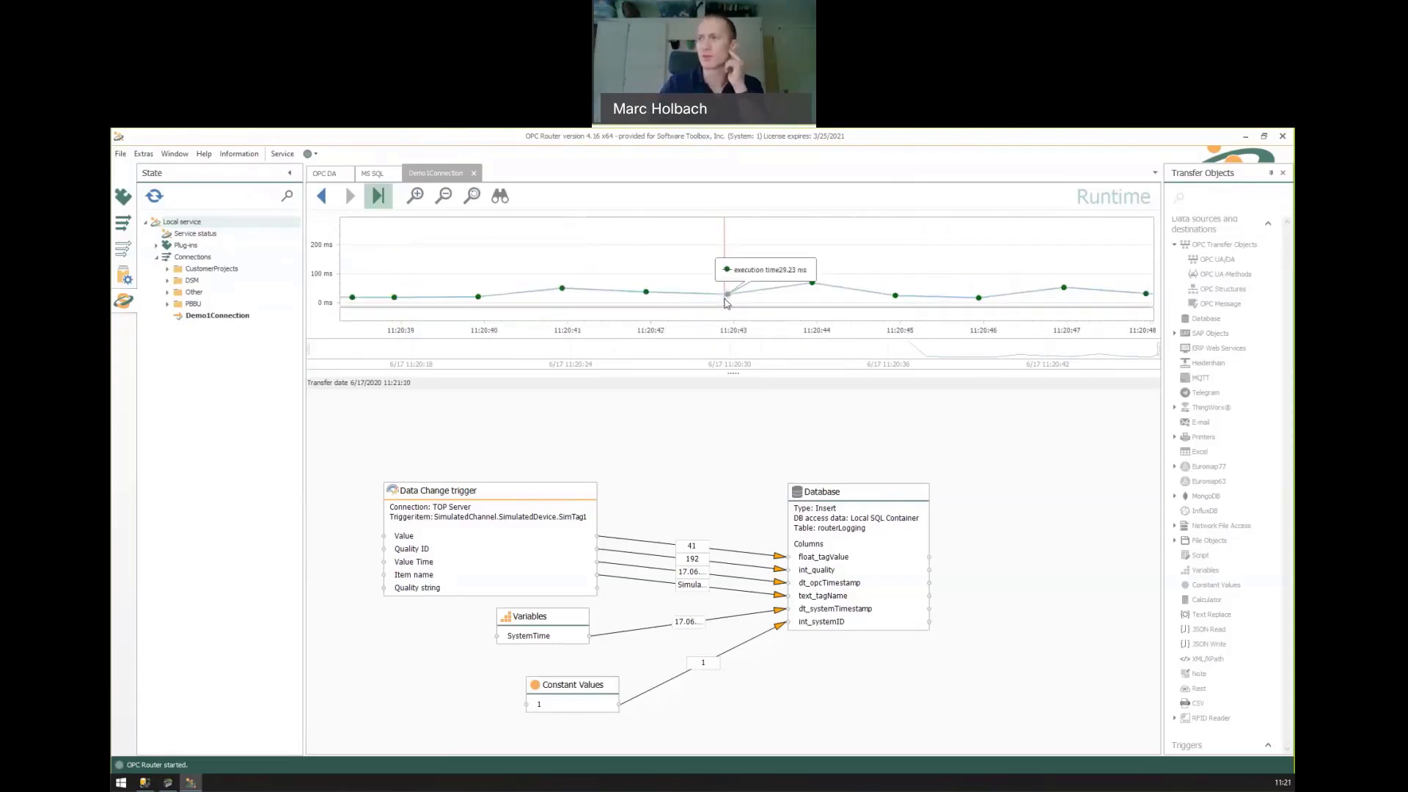
mouse_move(701, 552)
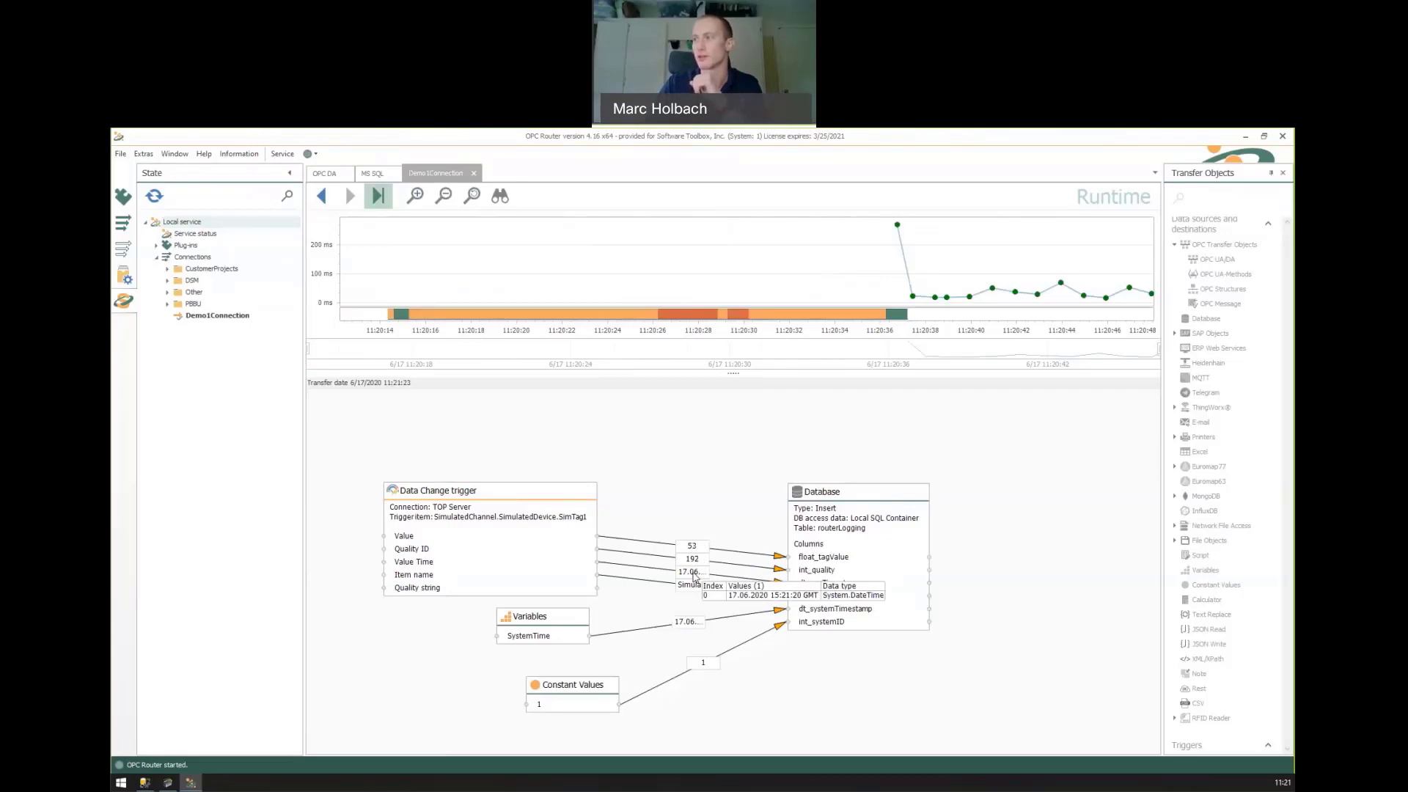
mouse_move(690, 623)
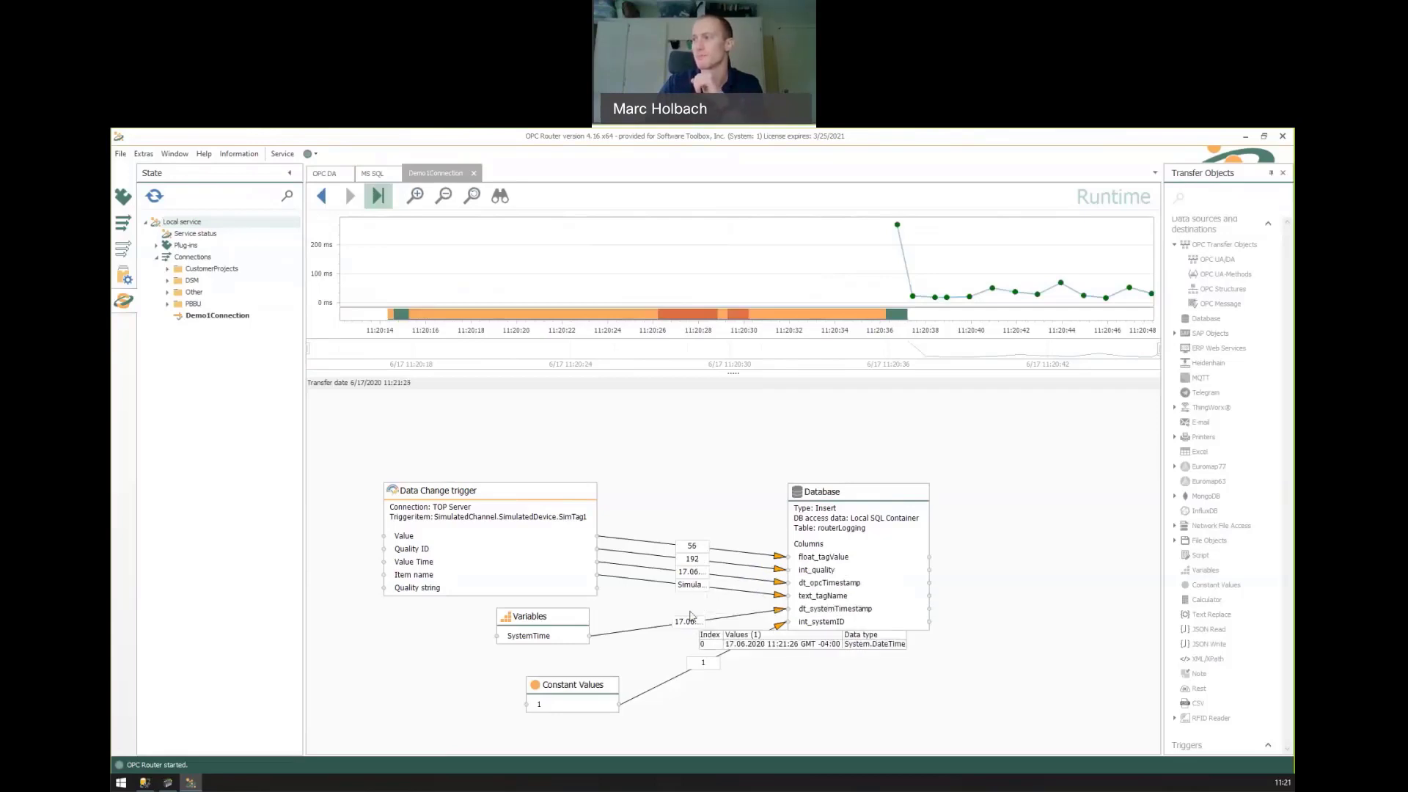
mouse_move(703, 666)
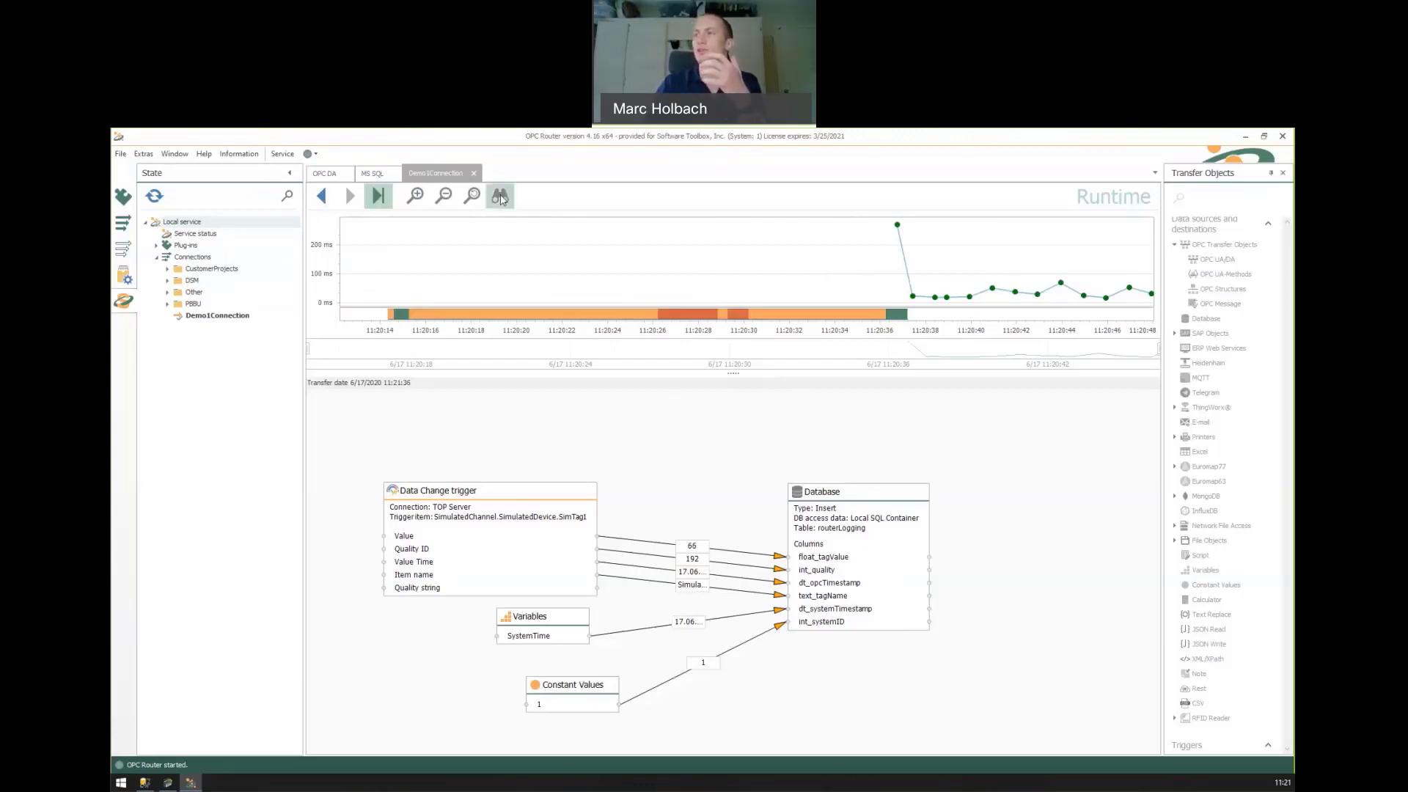
Open Search transferred values to list past transfers, then switch to SQL Server Management Studio
click(501, 198)
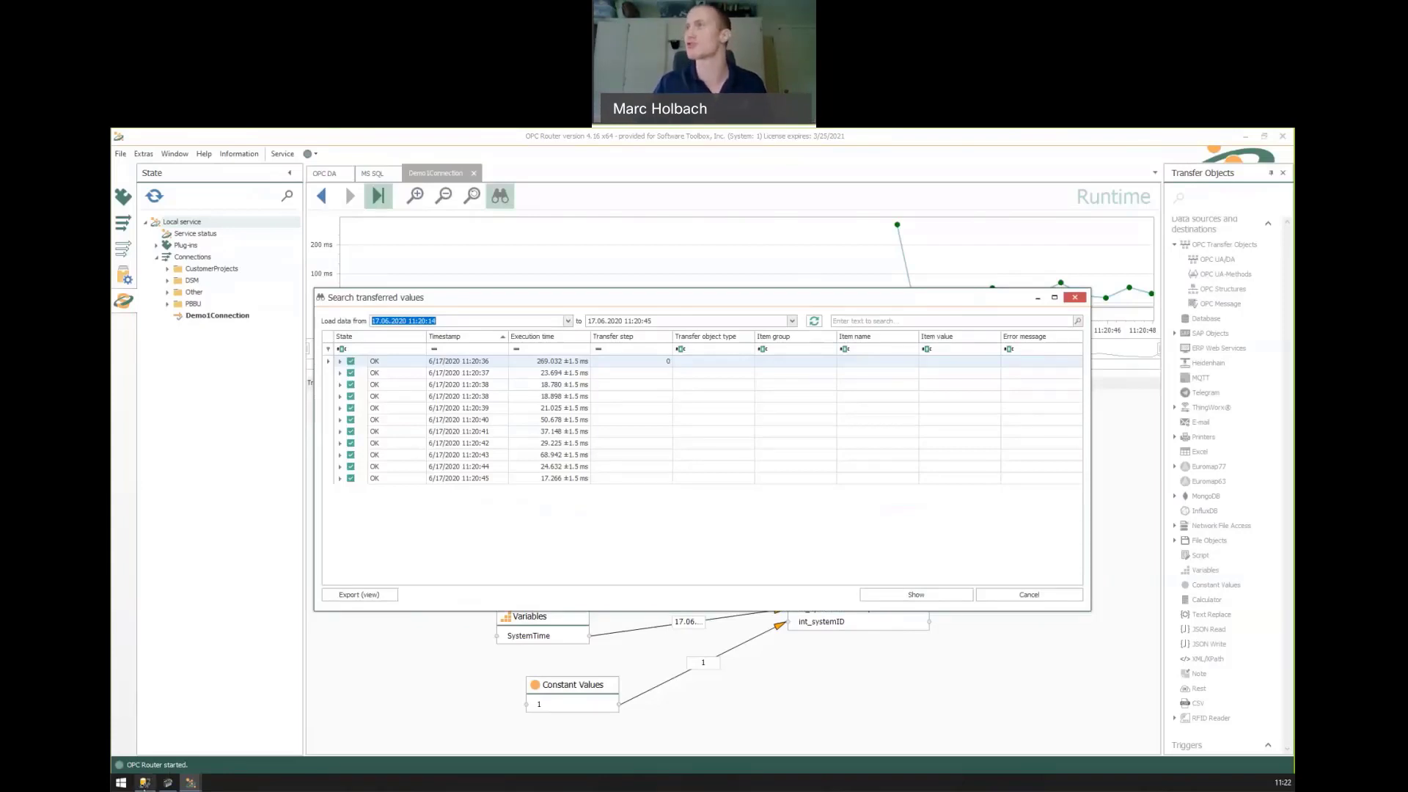
click(144, 783)
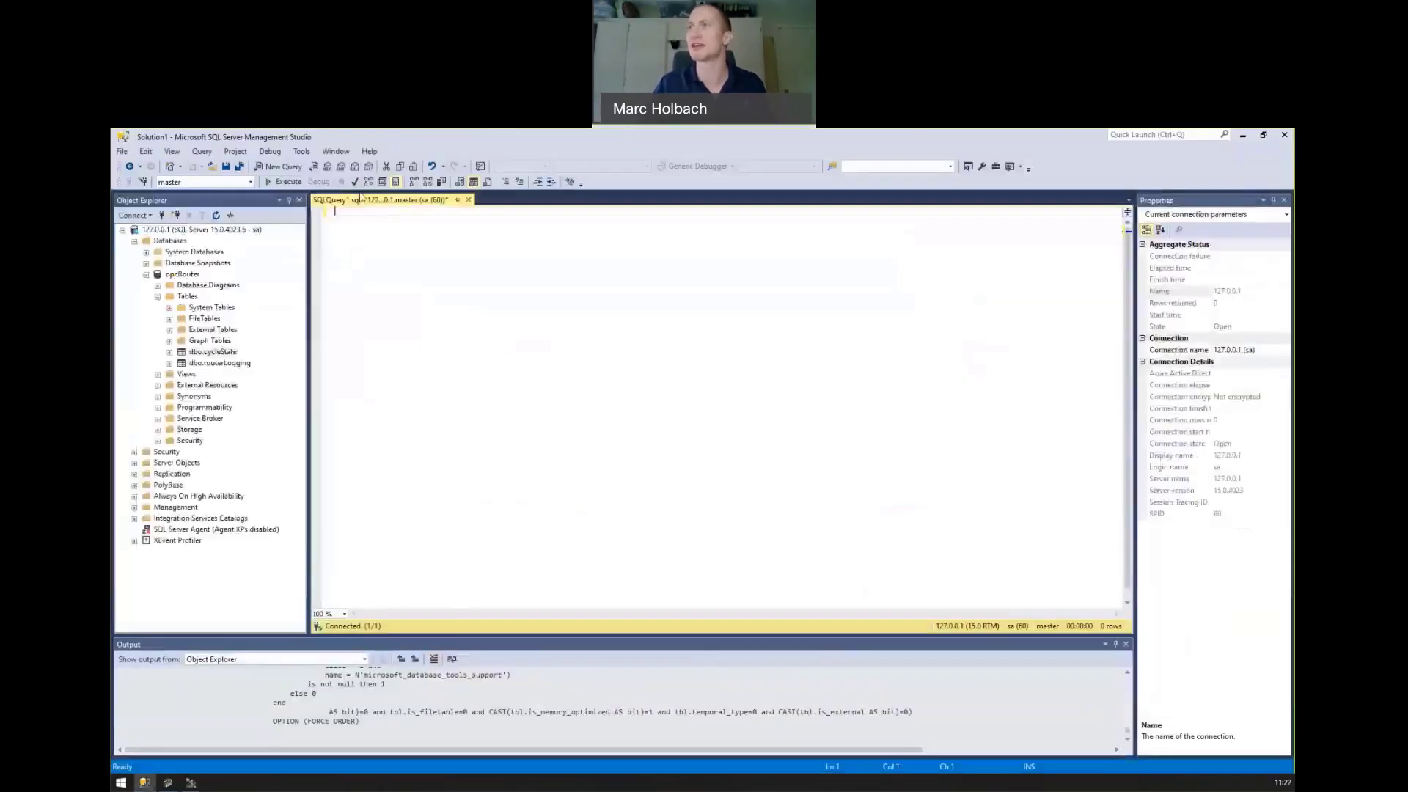
Run Select Top 1000 Rows on dbo.routerLogging to list the logged SimTag1 values
click(221, 362)
right_click(221, 362)
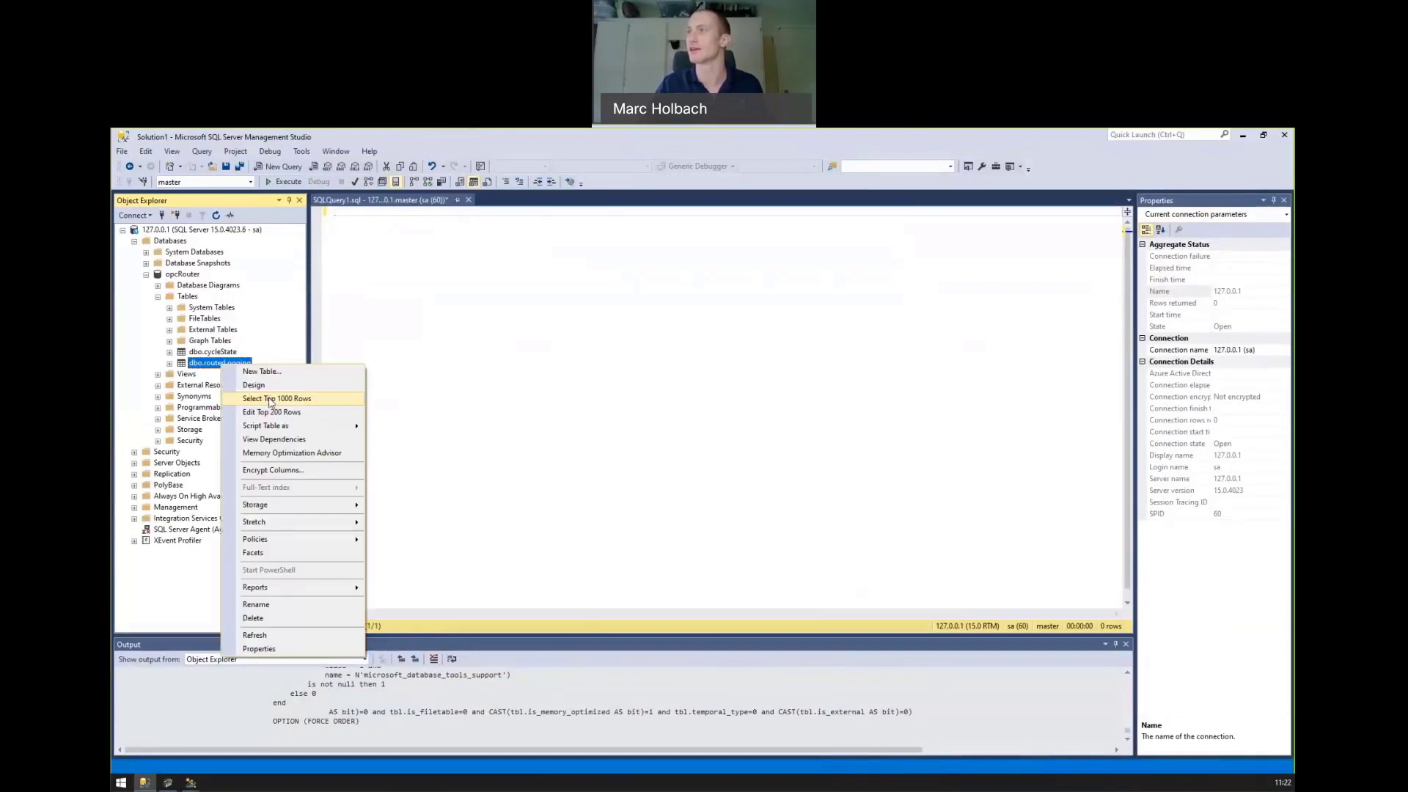
click(271, 399)
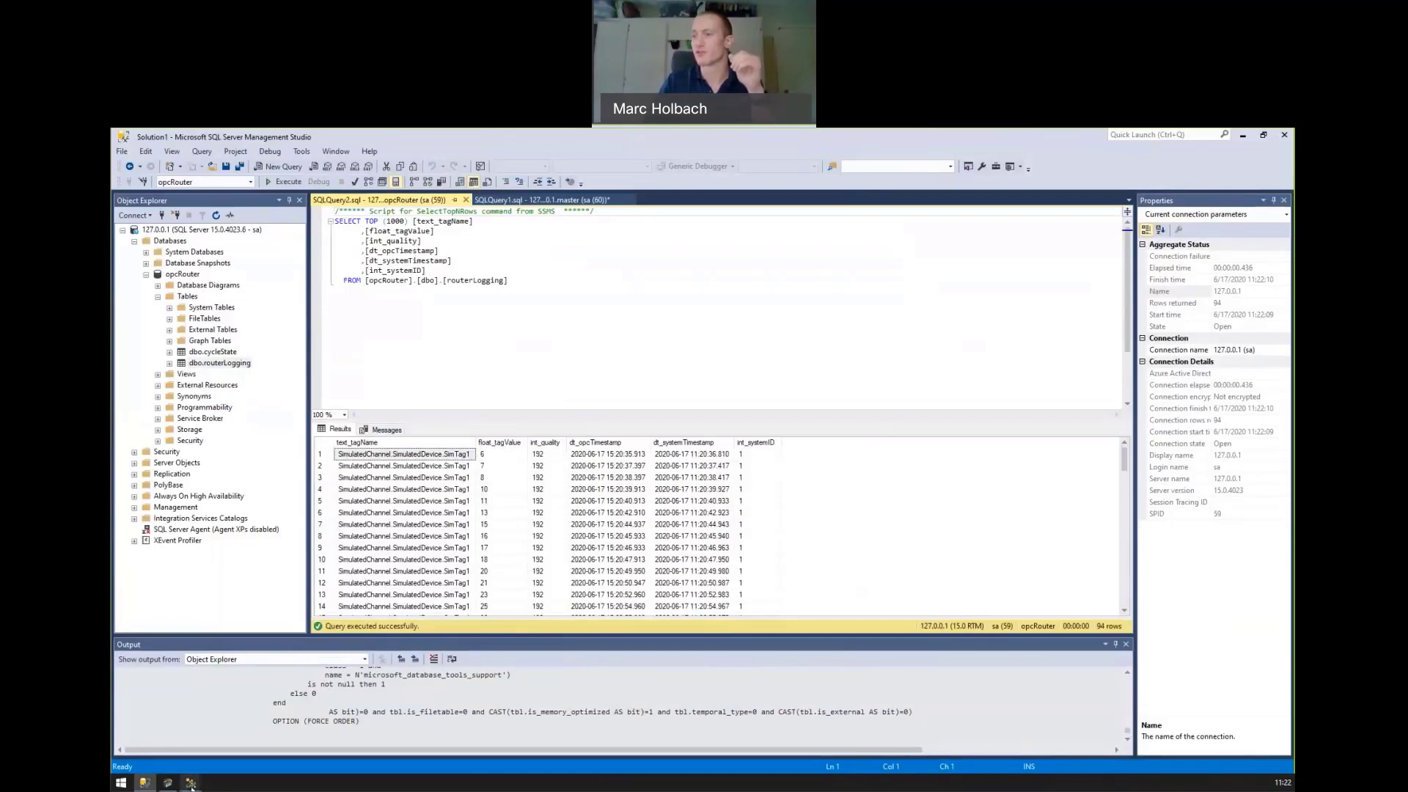
Bring back the transferred-values search, close it, and return to the Connections view
mouse_move(191, 783)
click(296, 748)
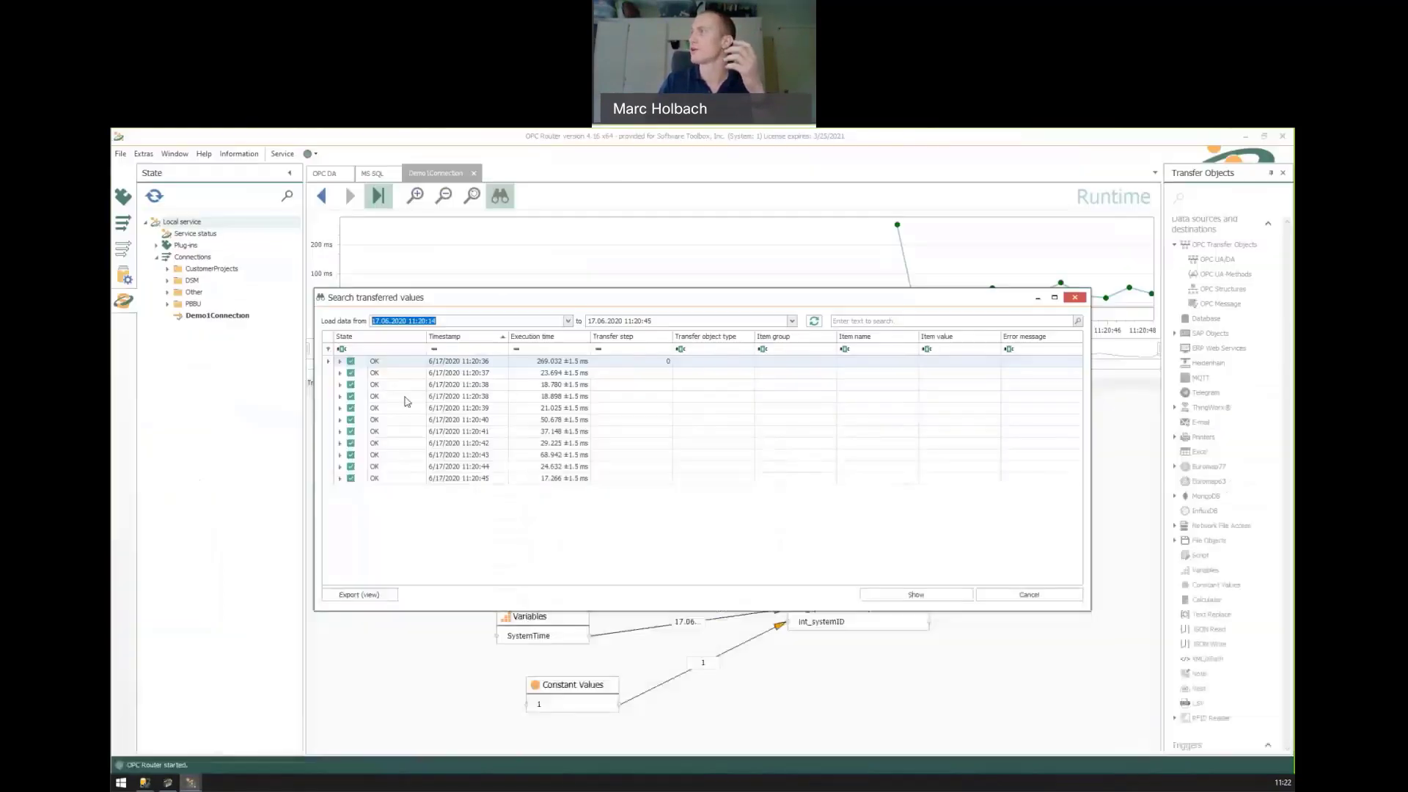
click(1075, 298)
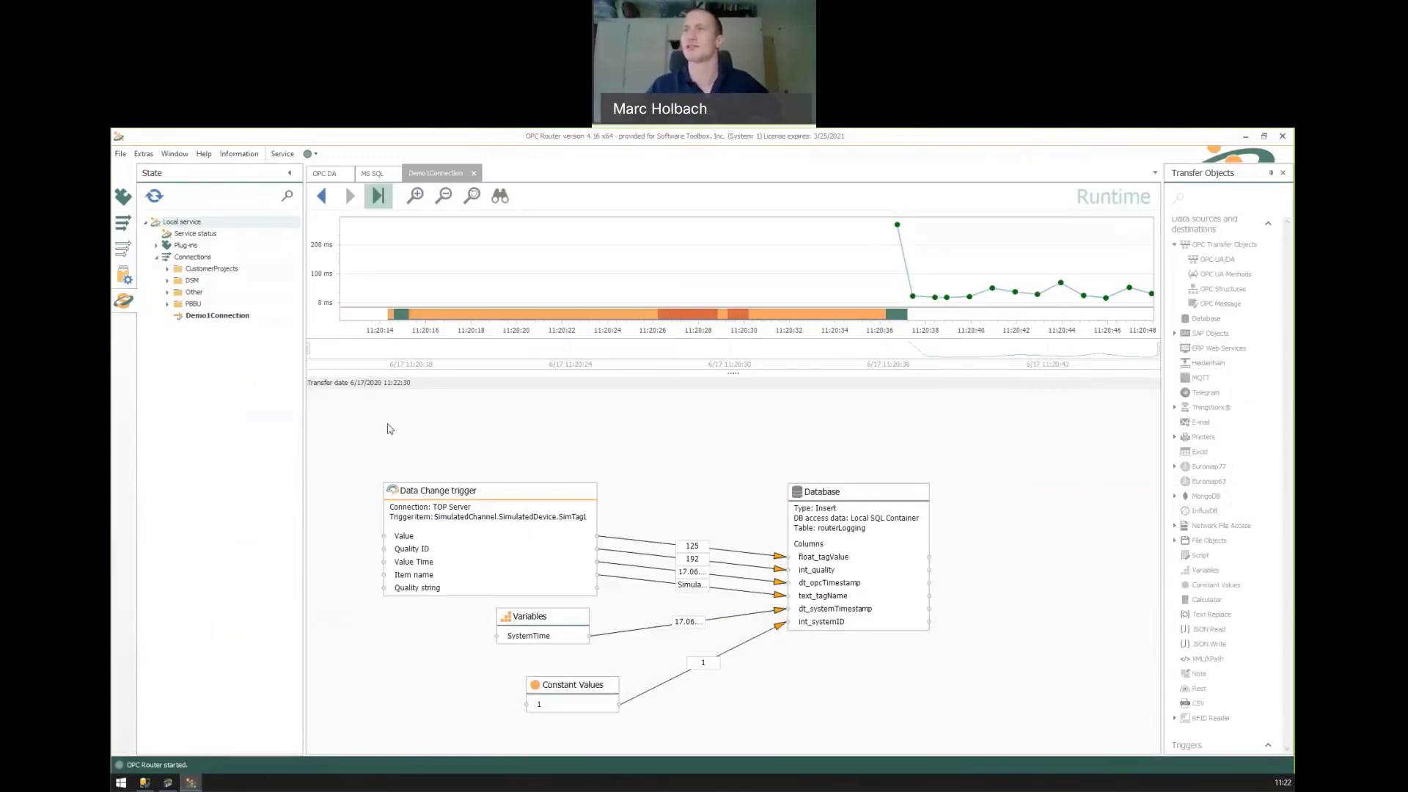
click(130, 231)
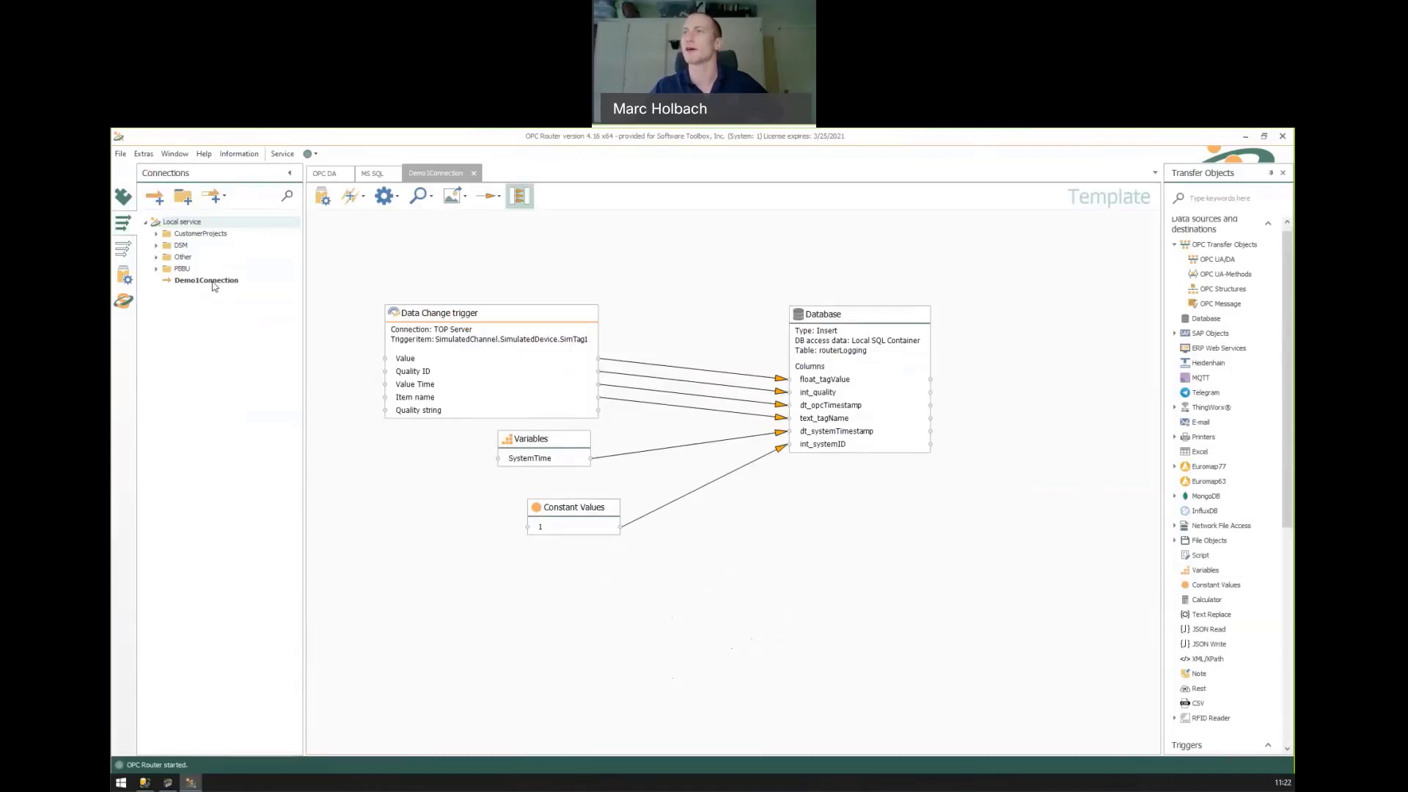
Create a template from Demo1Connection under Local service
right_click(214, 286)
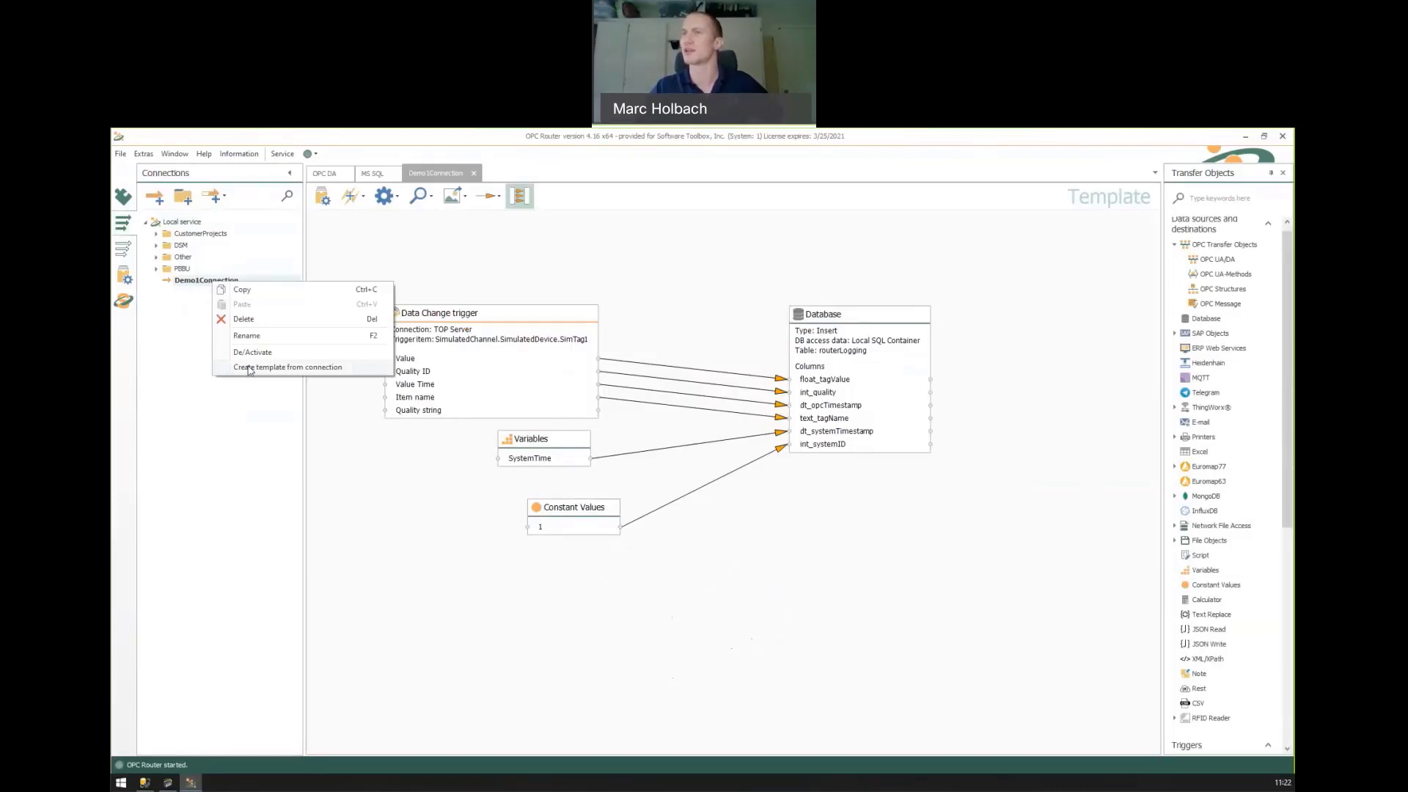
right_click(190, 289)
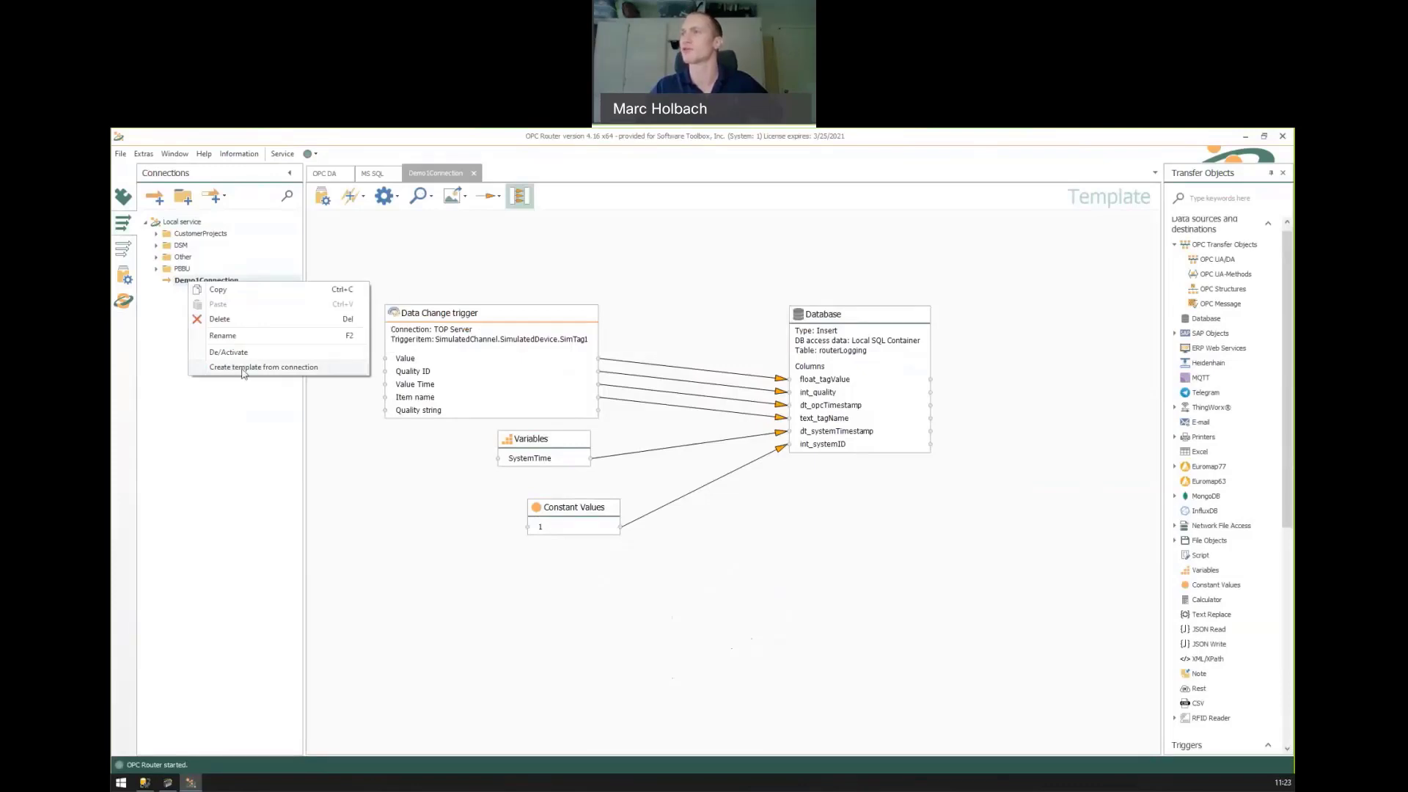
click(244, 369)
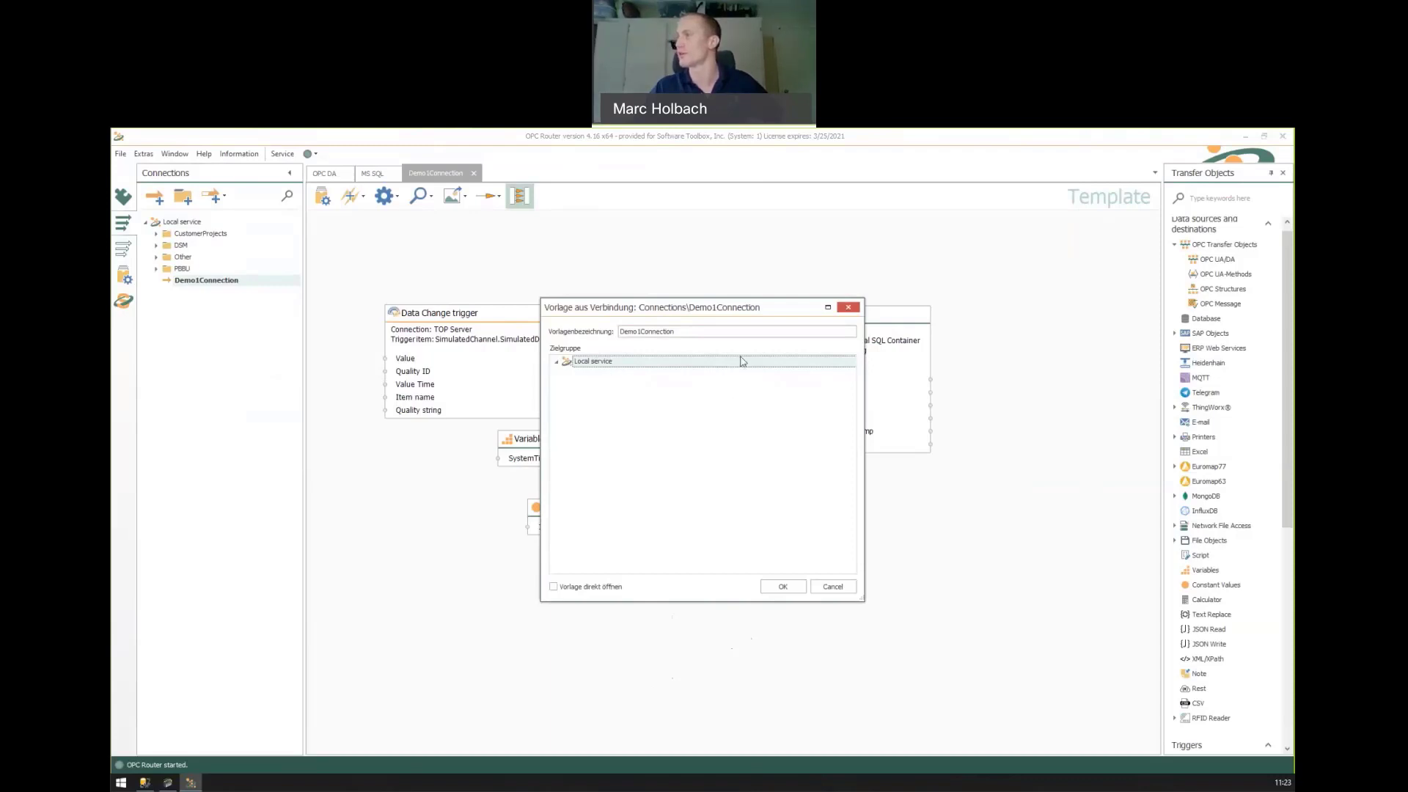
click(781, 587)
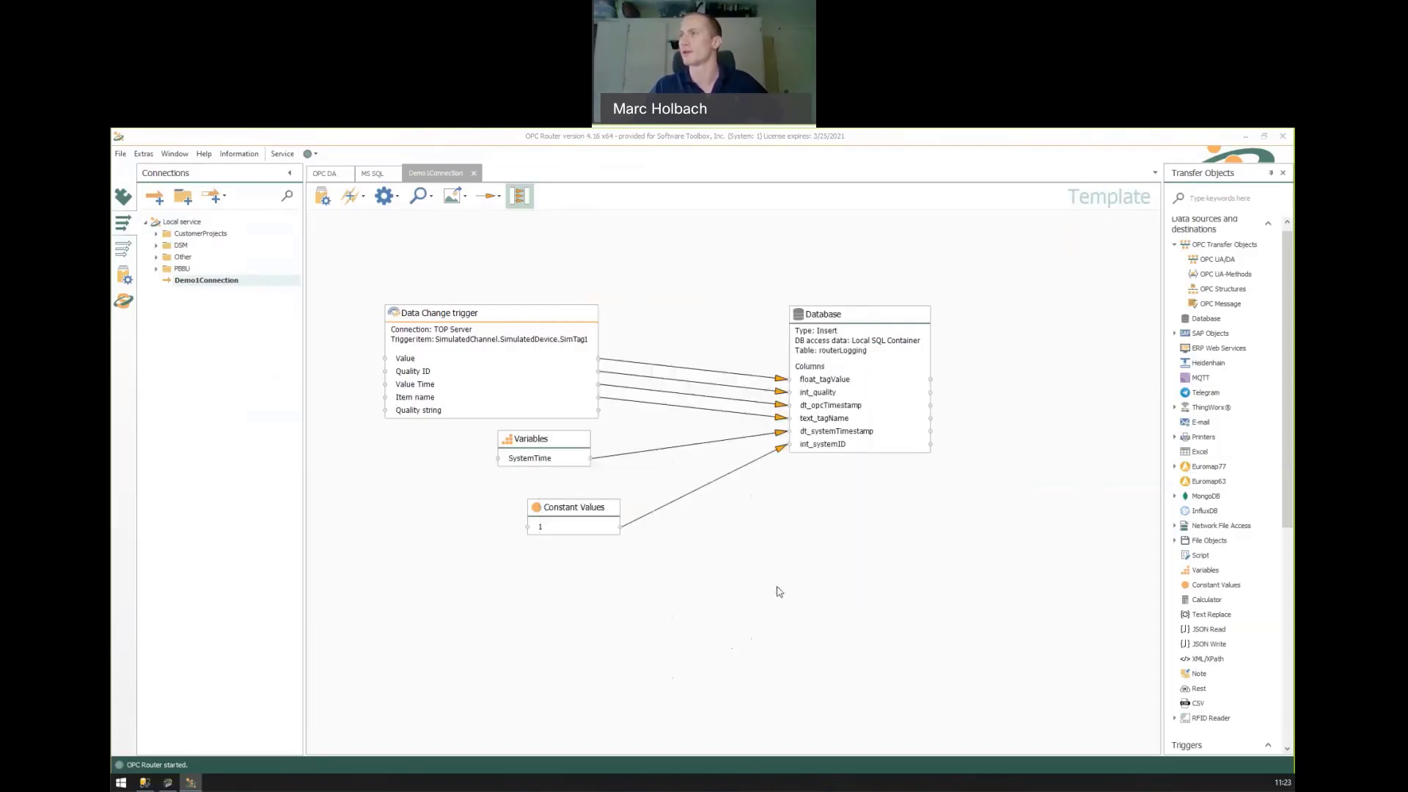
click(706, 476)
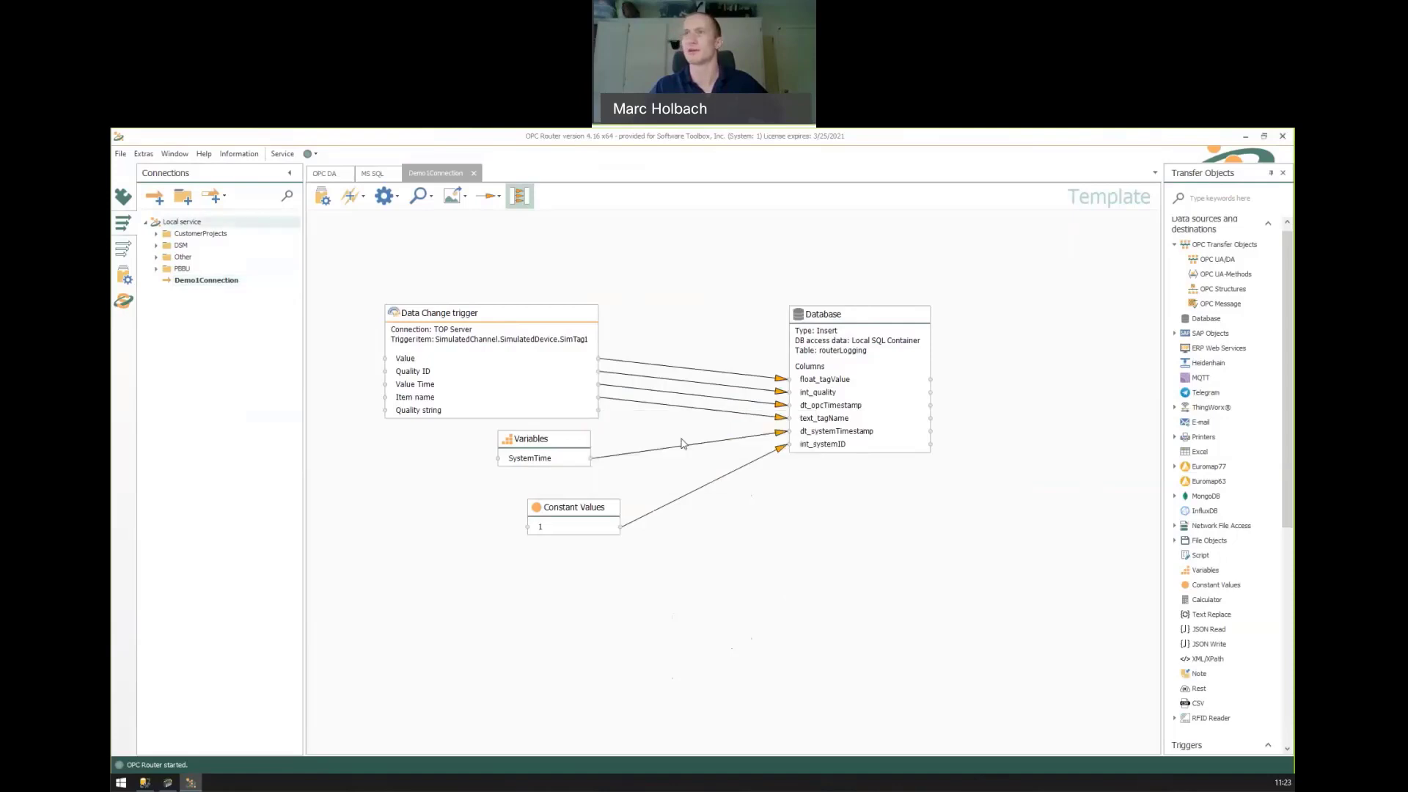
Open the Demo1Connection template from the templates list for editing
click(123, 249)
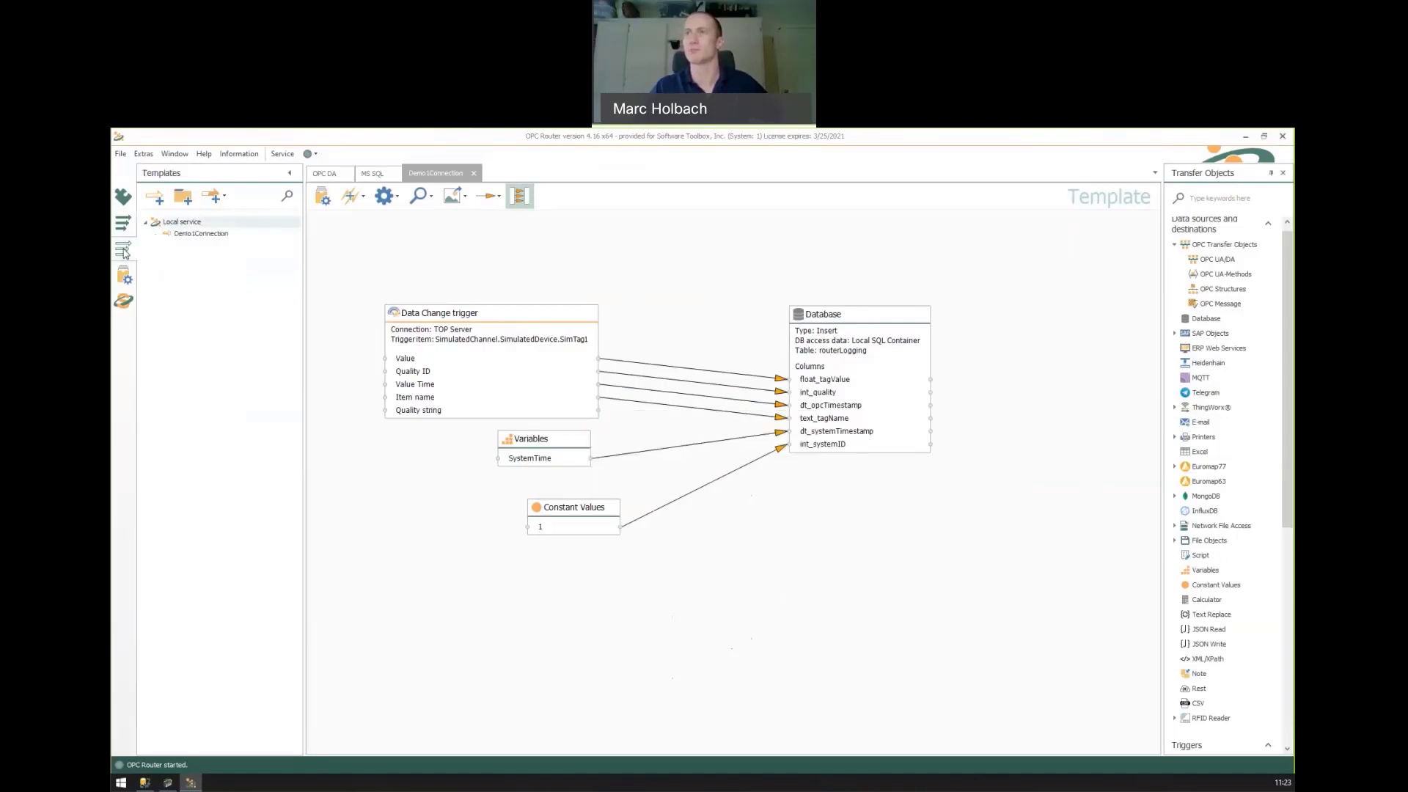
click(201, 236)
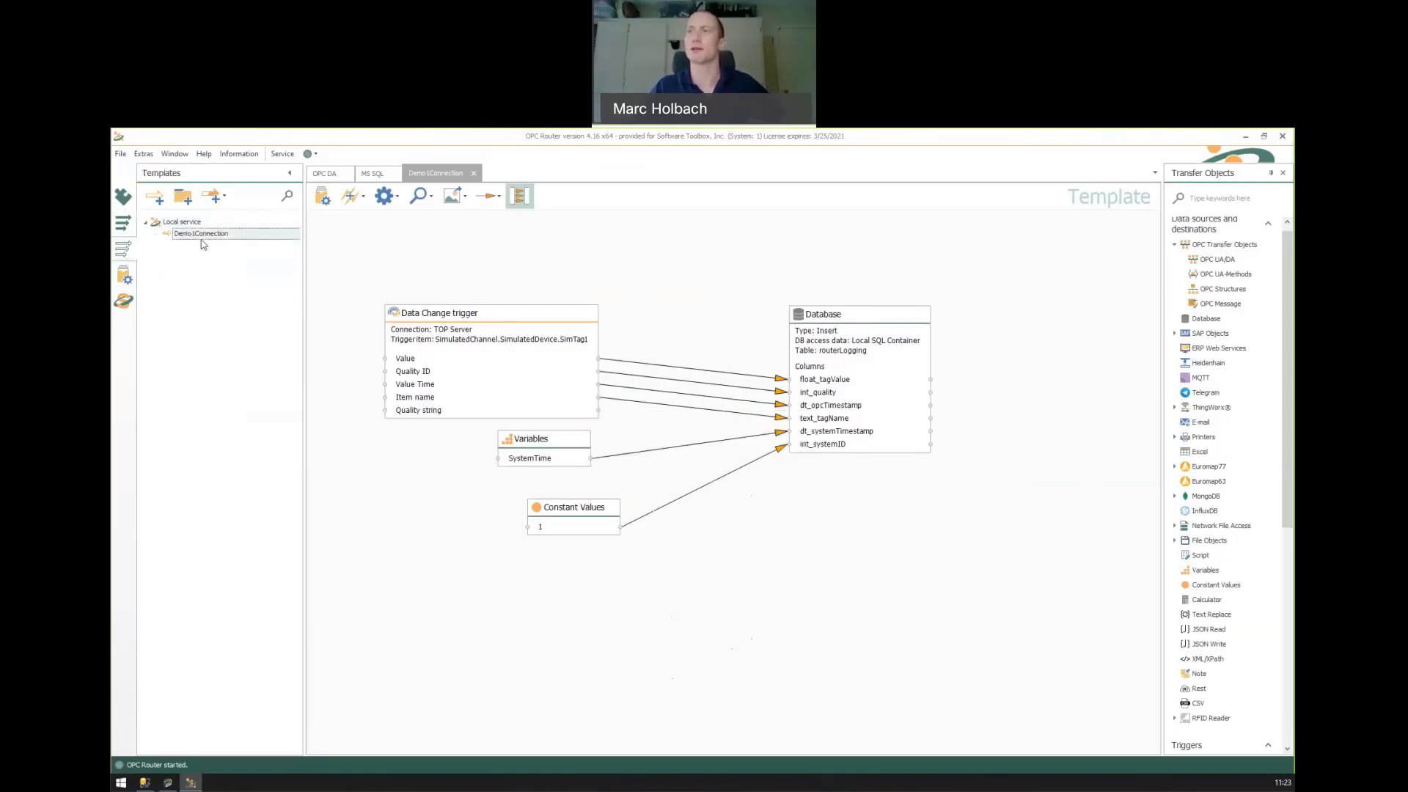
double_click(200, 236)
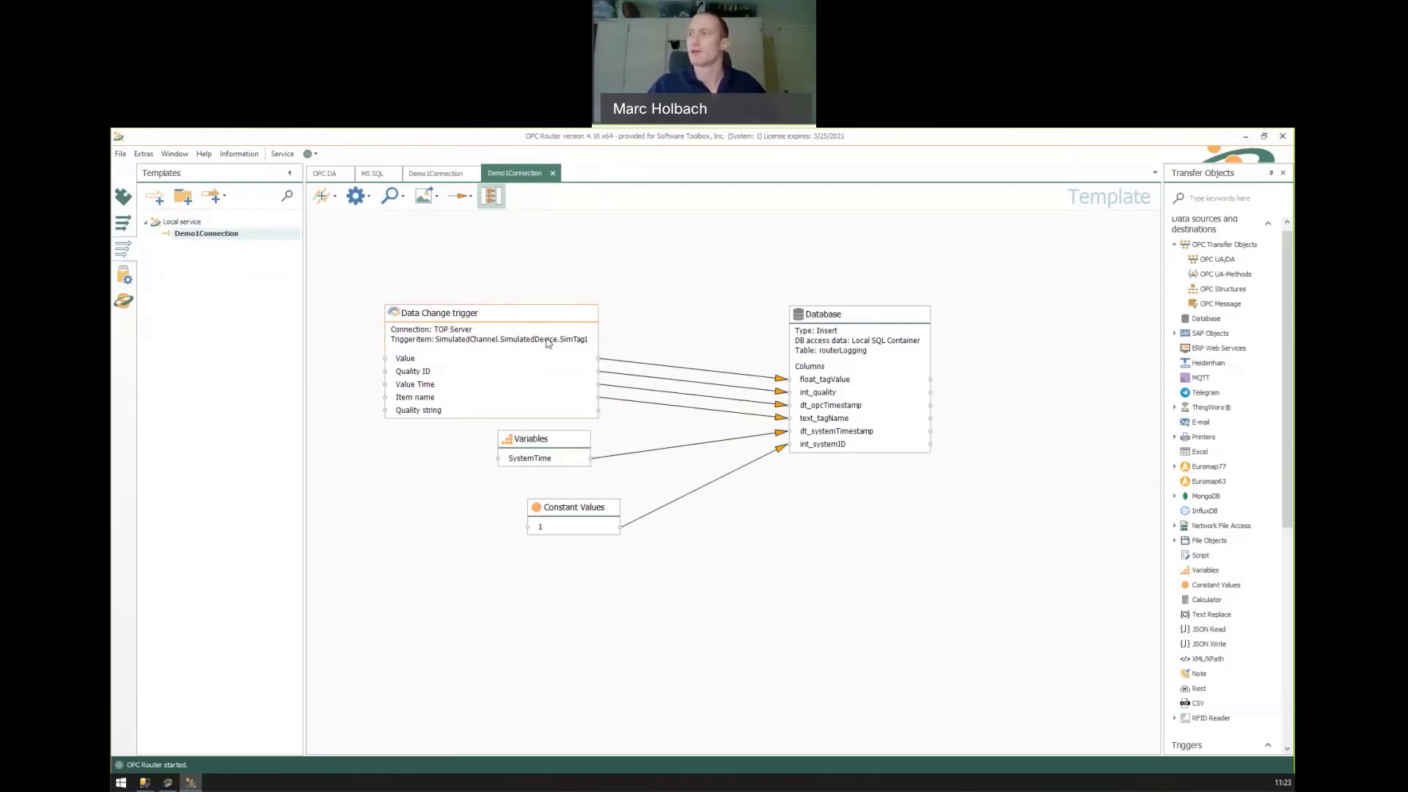
Replace the Data Change trigger's SimTag1 address with the {OPCAddress} template variable
double_click(547, 342)
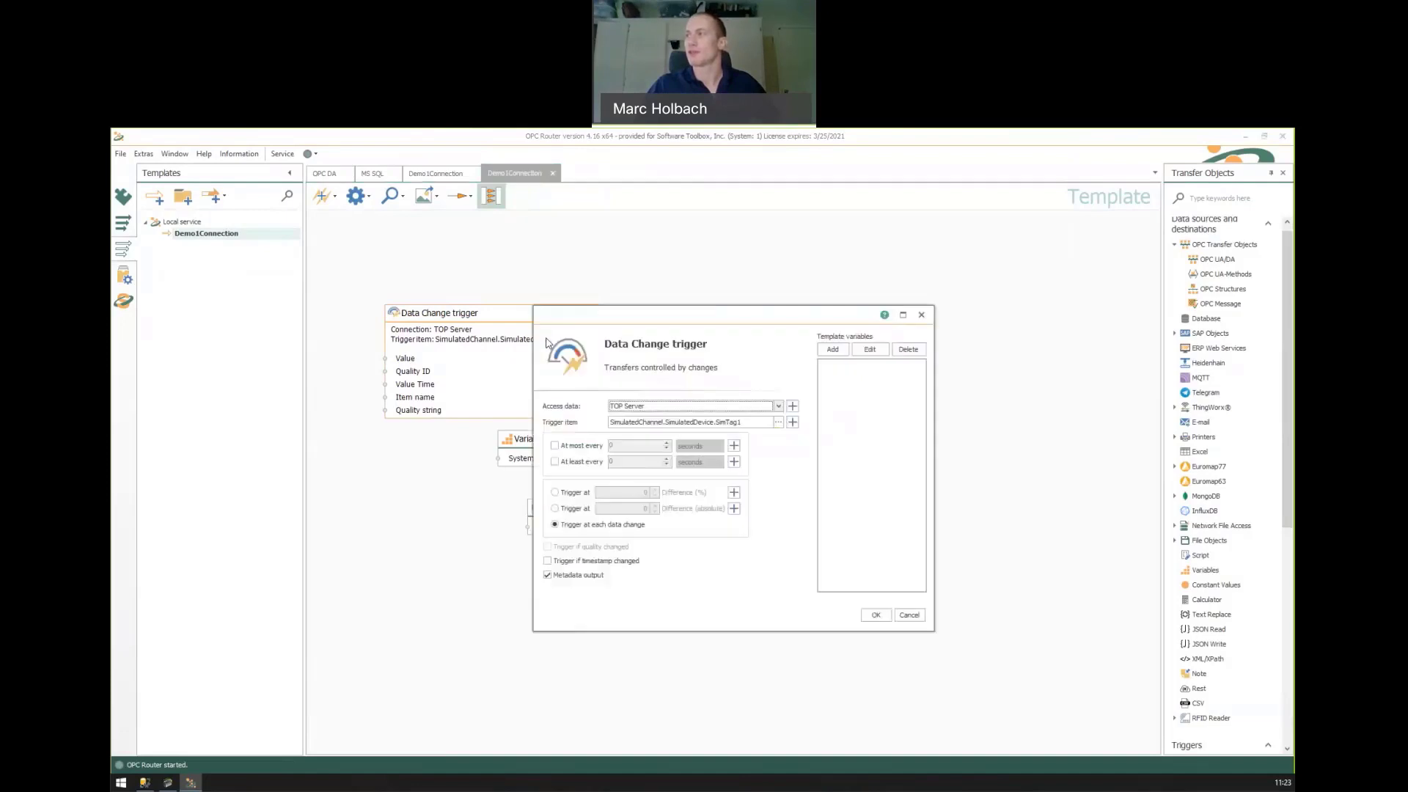
click(759, 422)
click(742, 419)
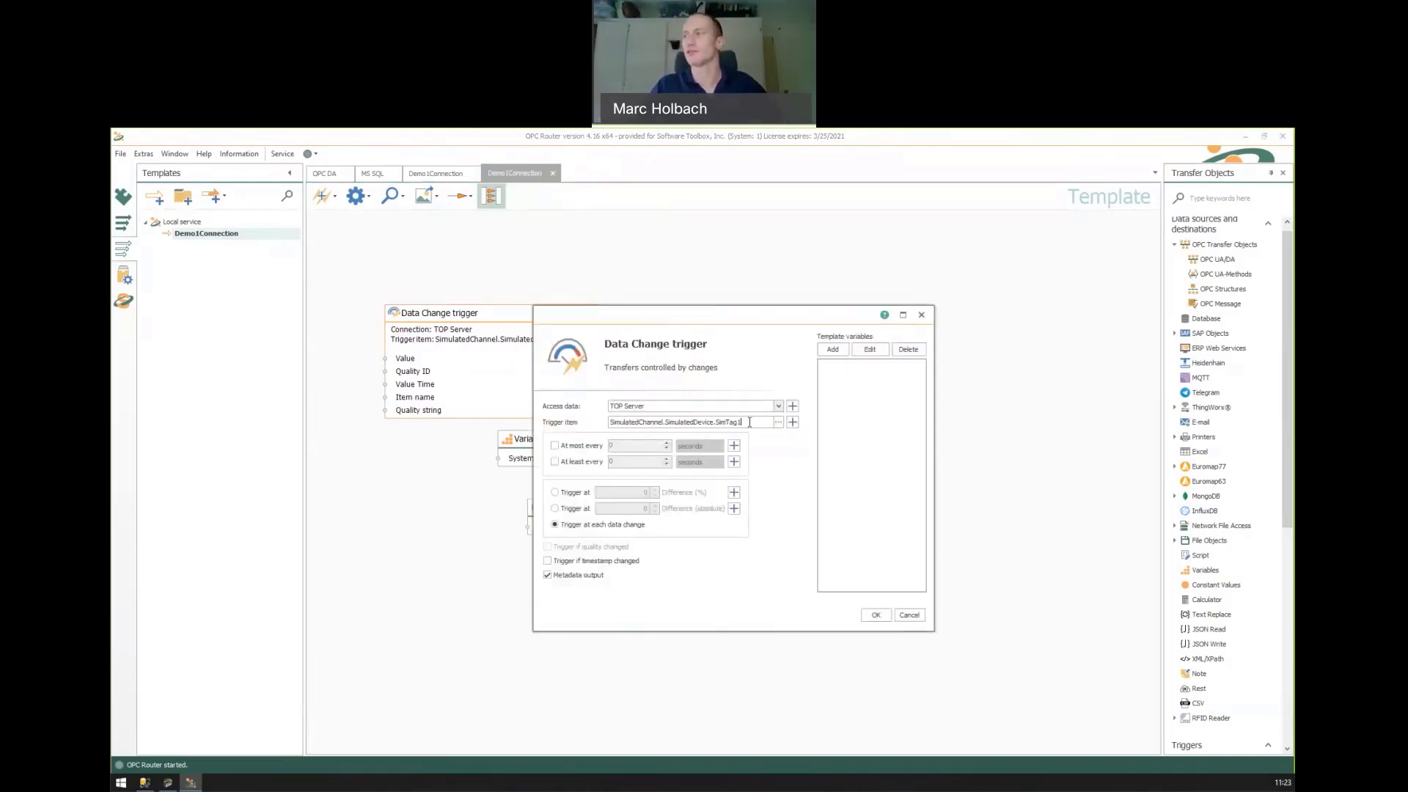
double_click(696, 420)
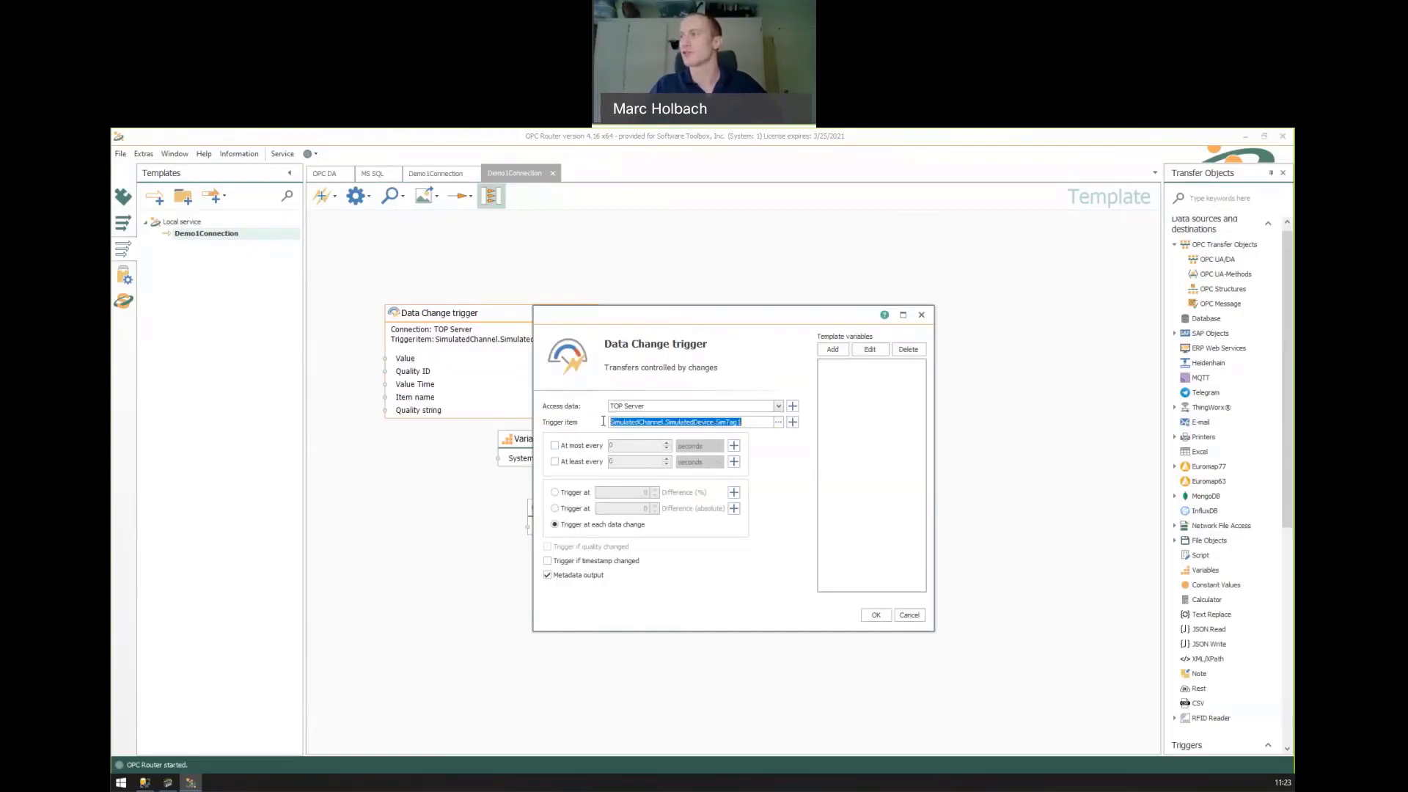
key(End)
key(ctrl+shift+Left)
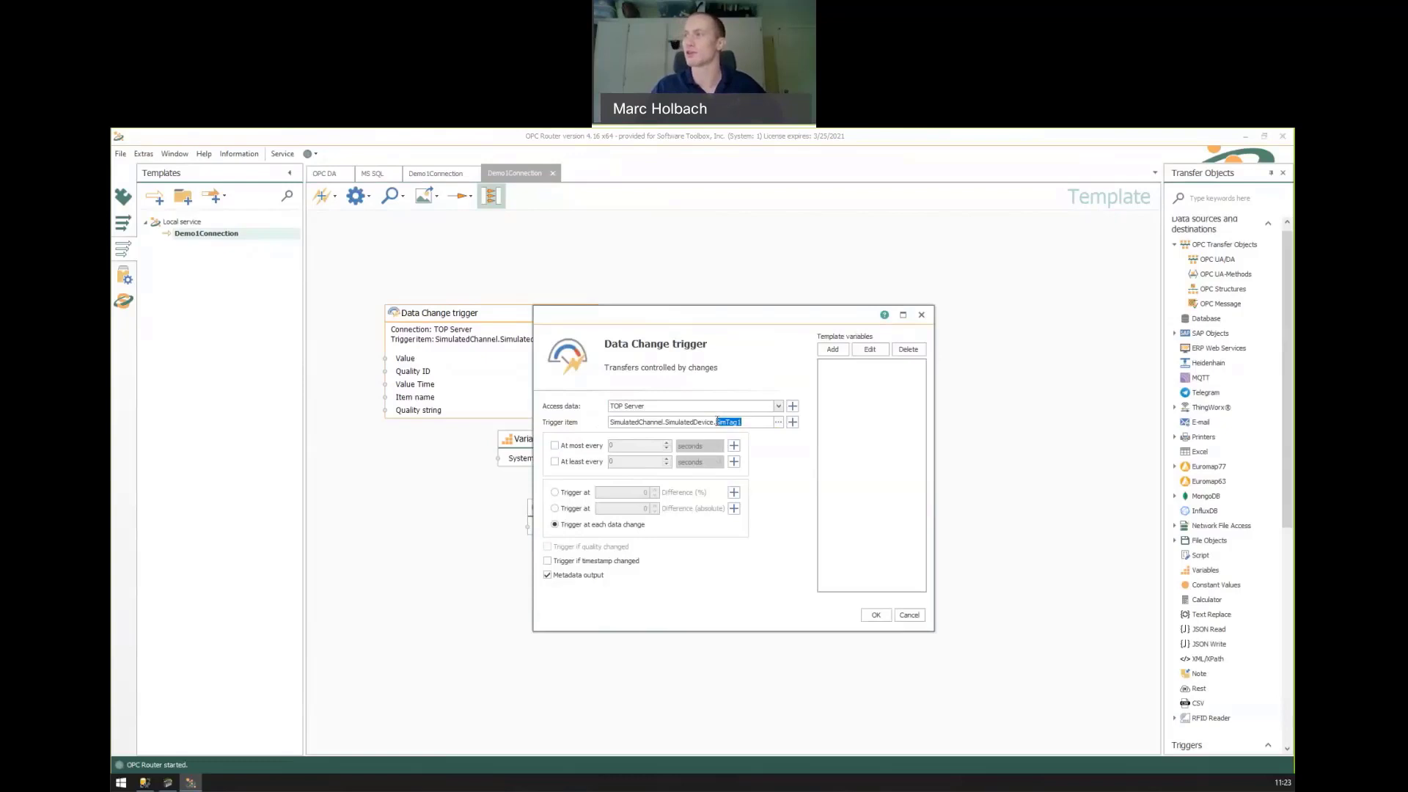
click(745, 422)
click(793, 423)
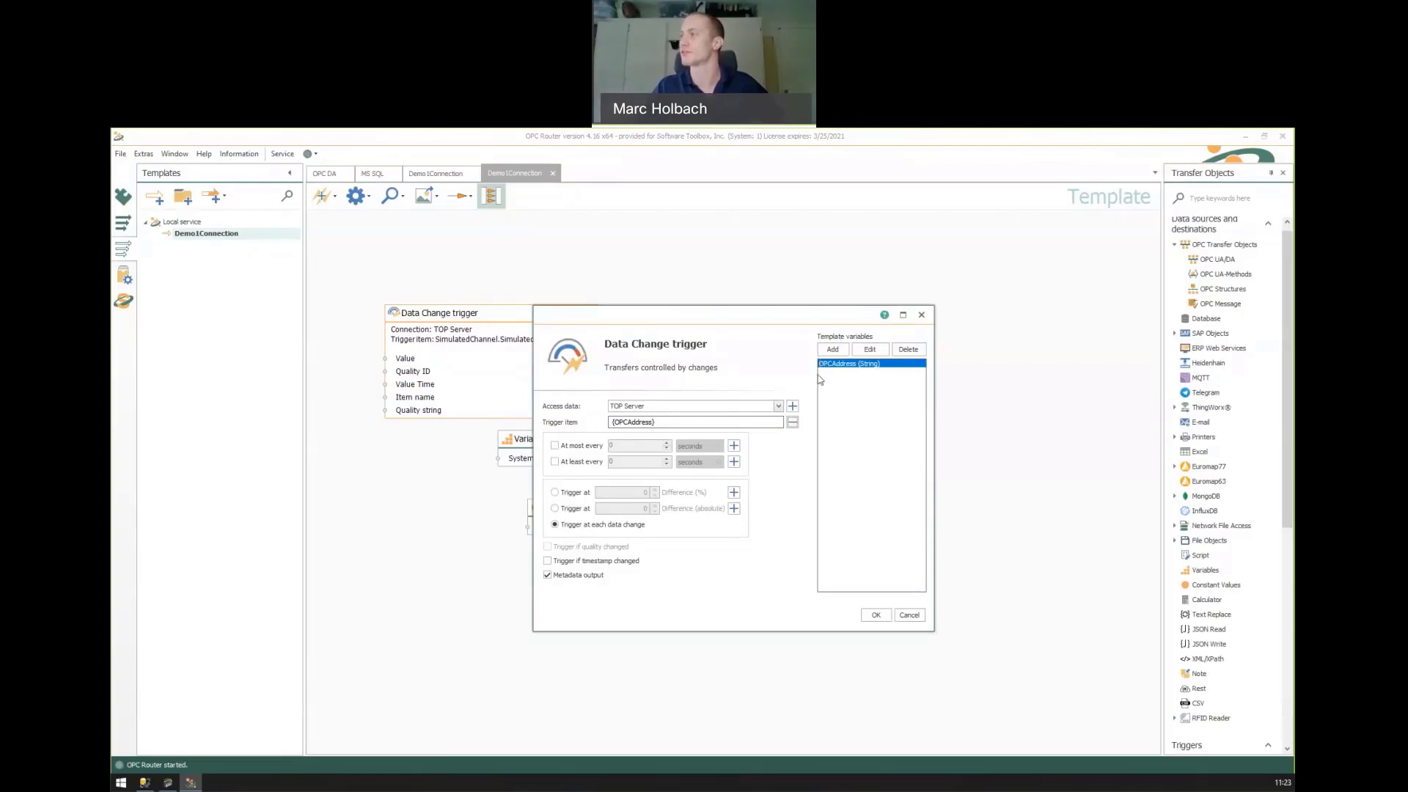
click(877, 615)
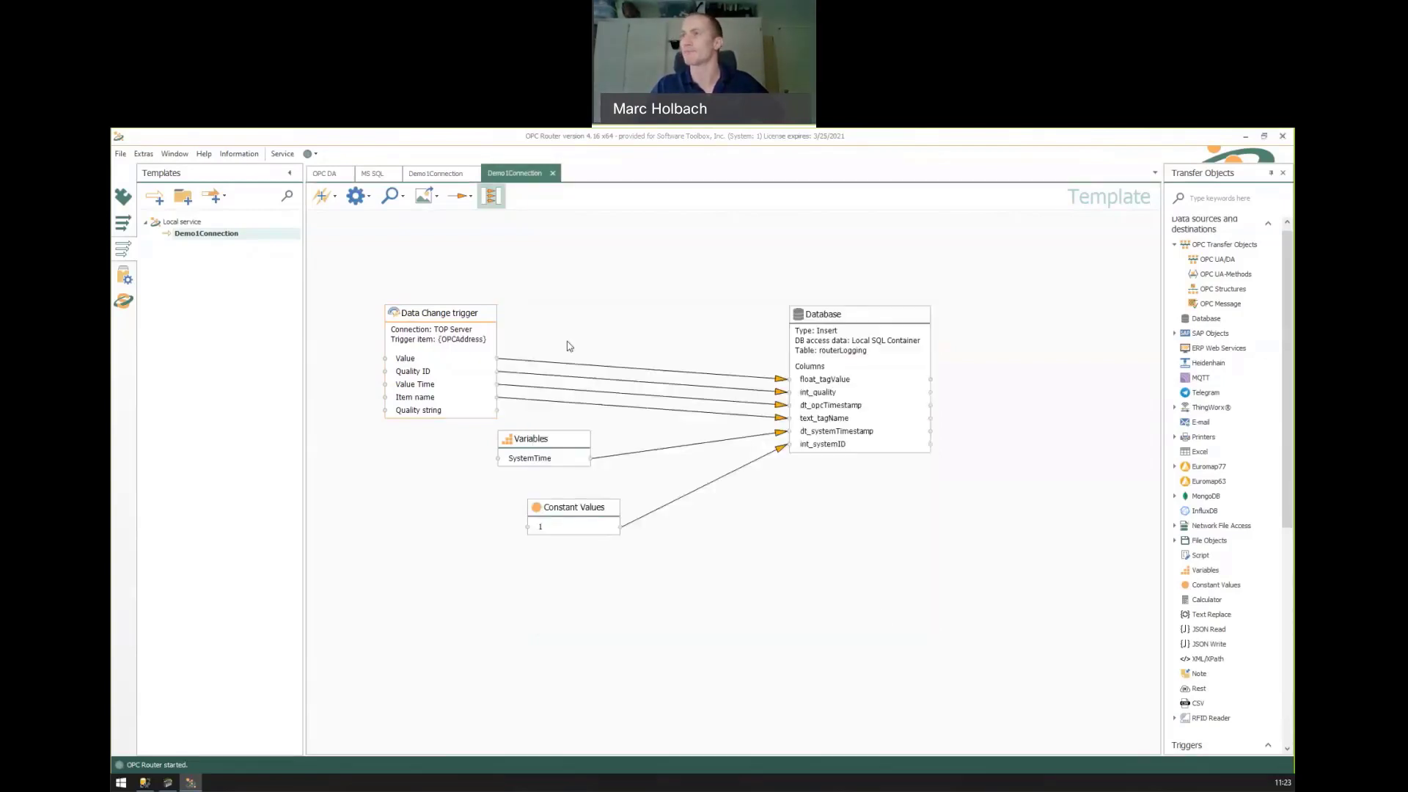
drag(461, 318, 529, 280)
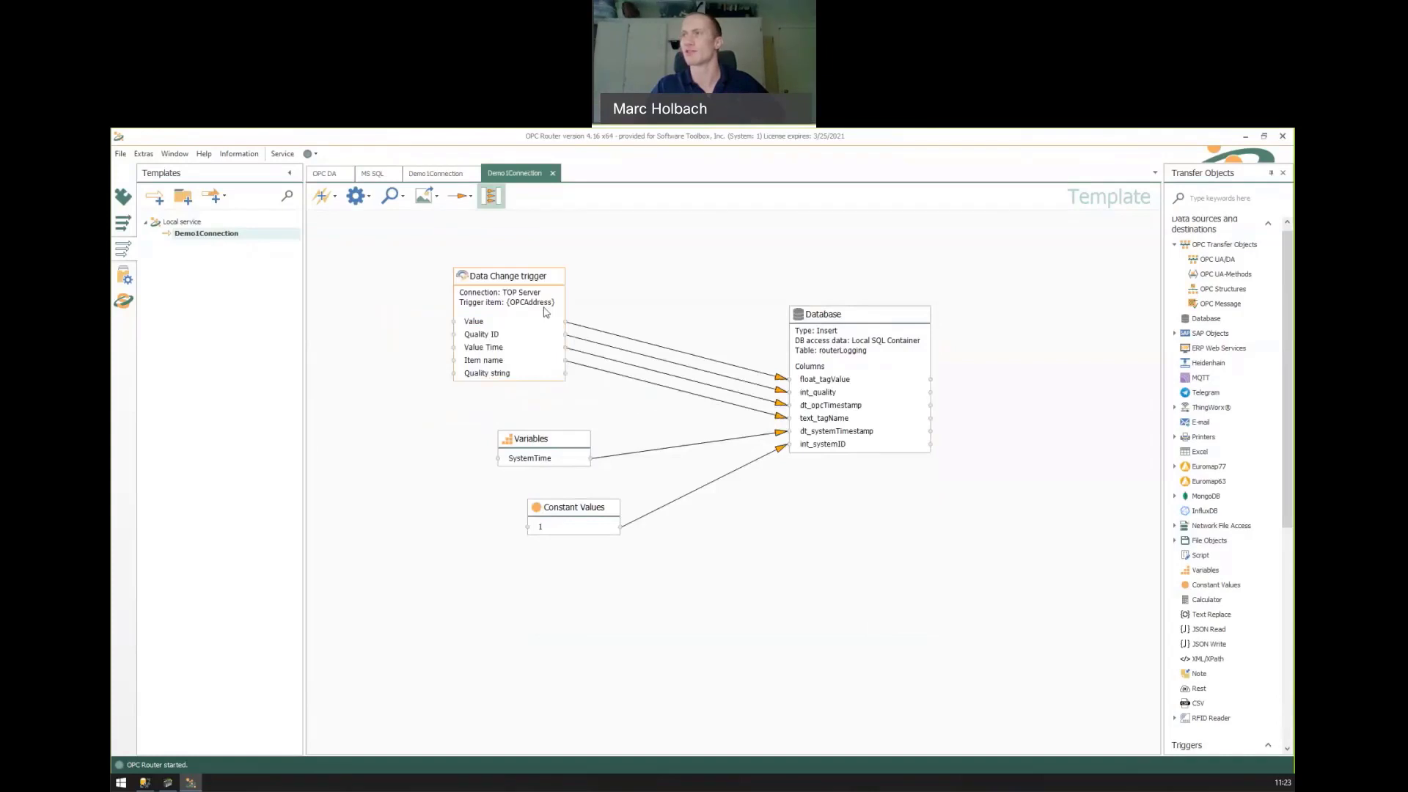
Check SimTag1 in TOP Server's tag list, then reopen the Demo1Connection template's options
right_click(203, 240)
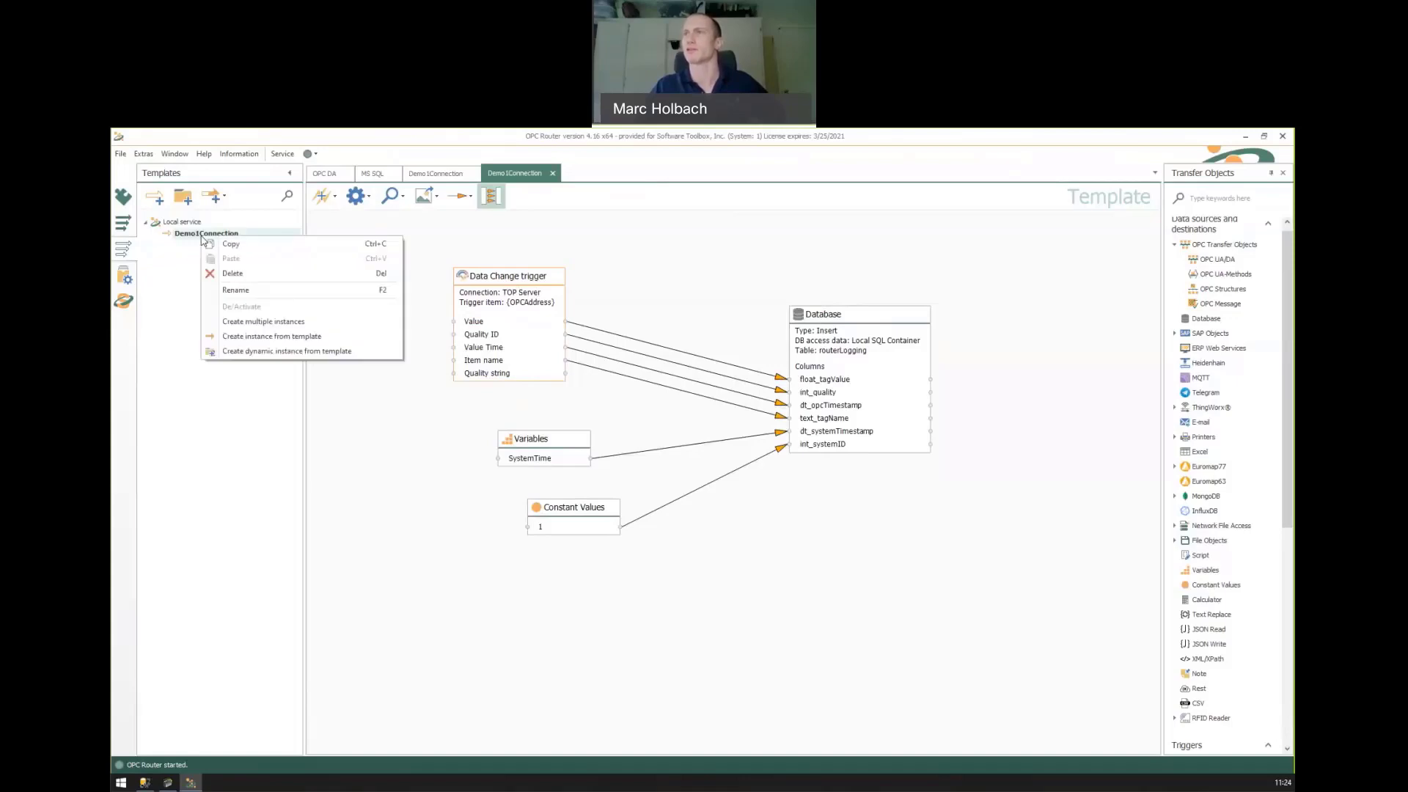
click(167, 783)
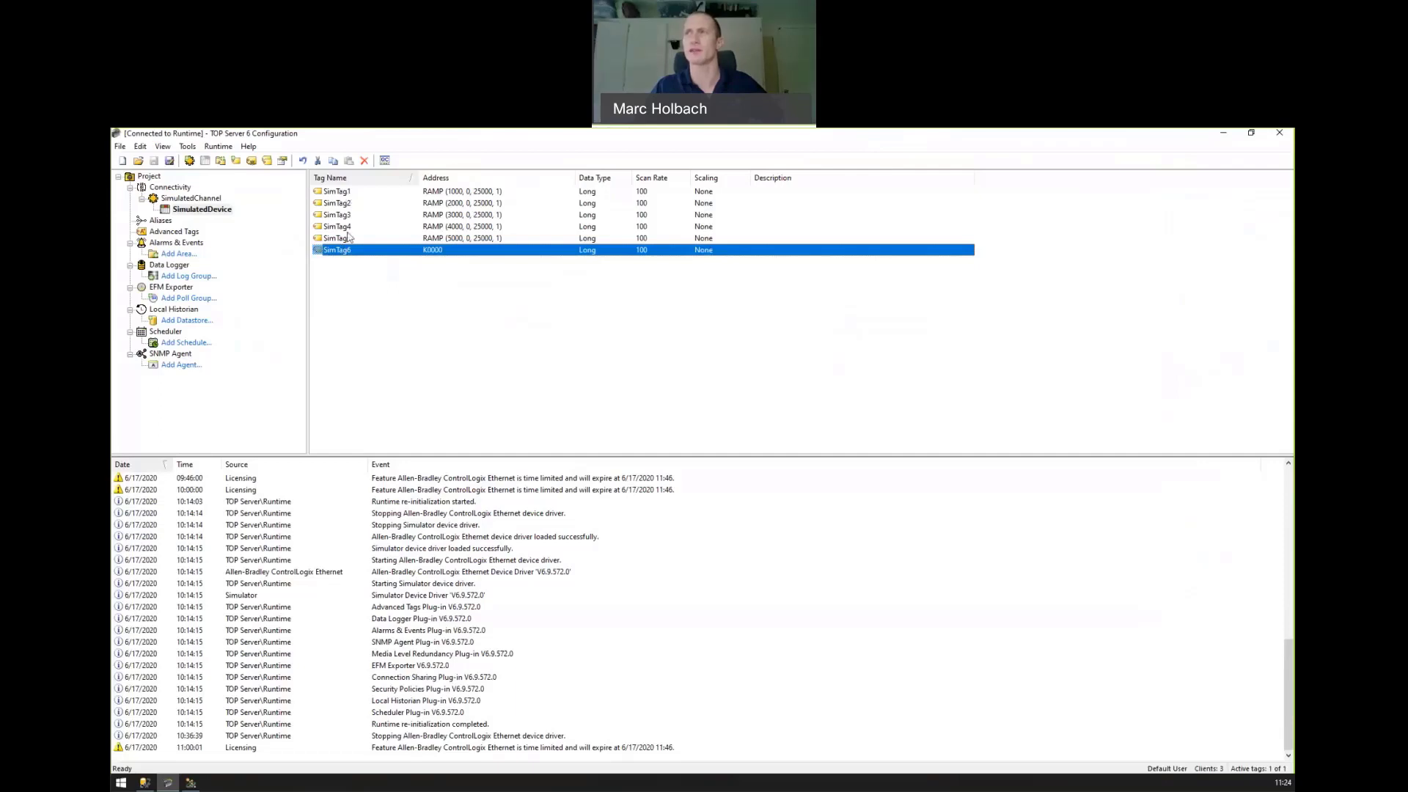
click(347, 194)
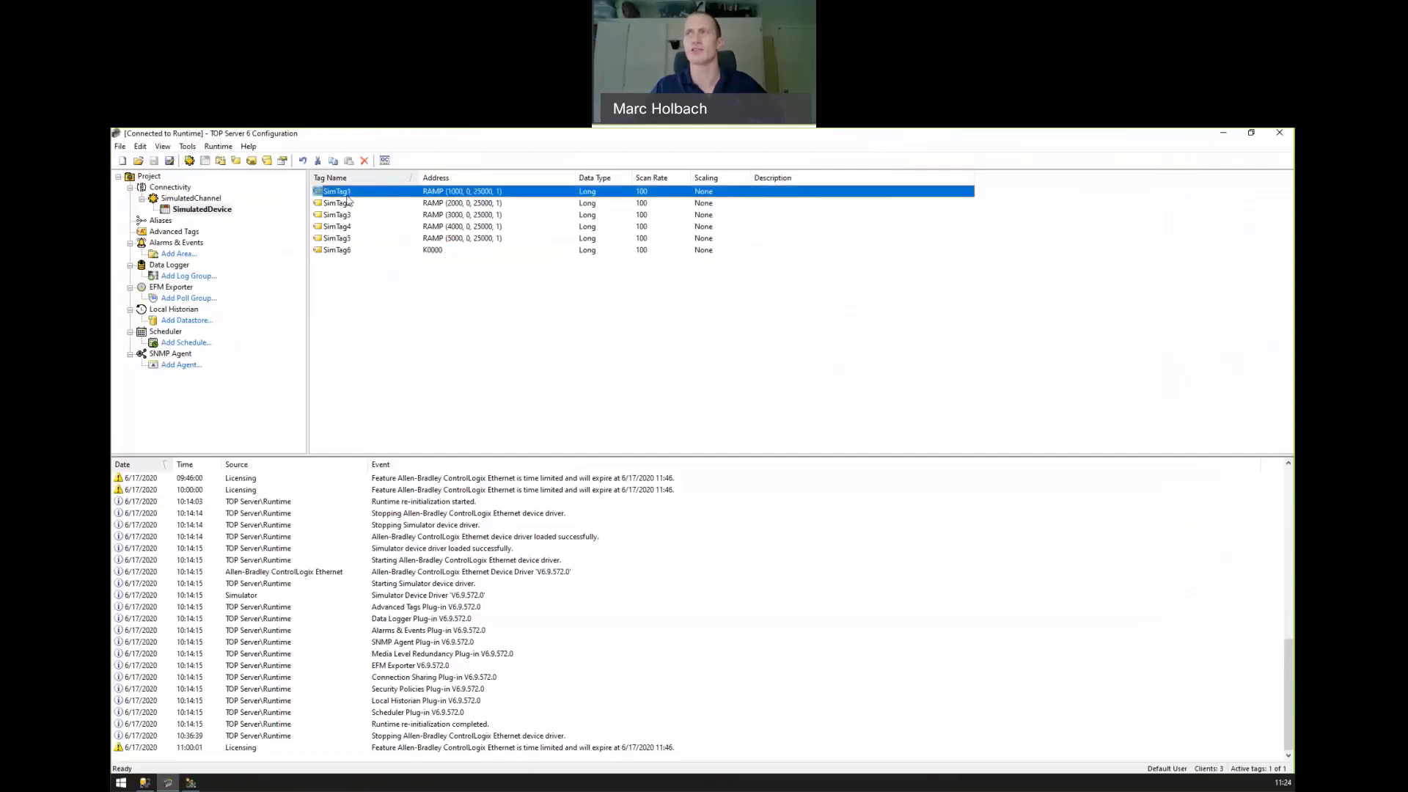
click(192, 784)
right_click(206, 233)
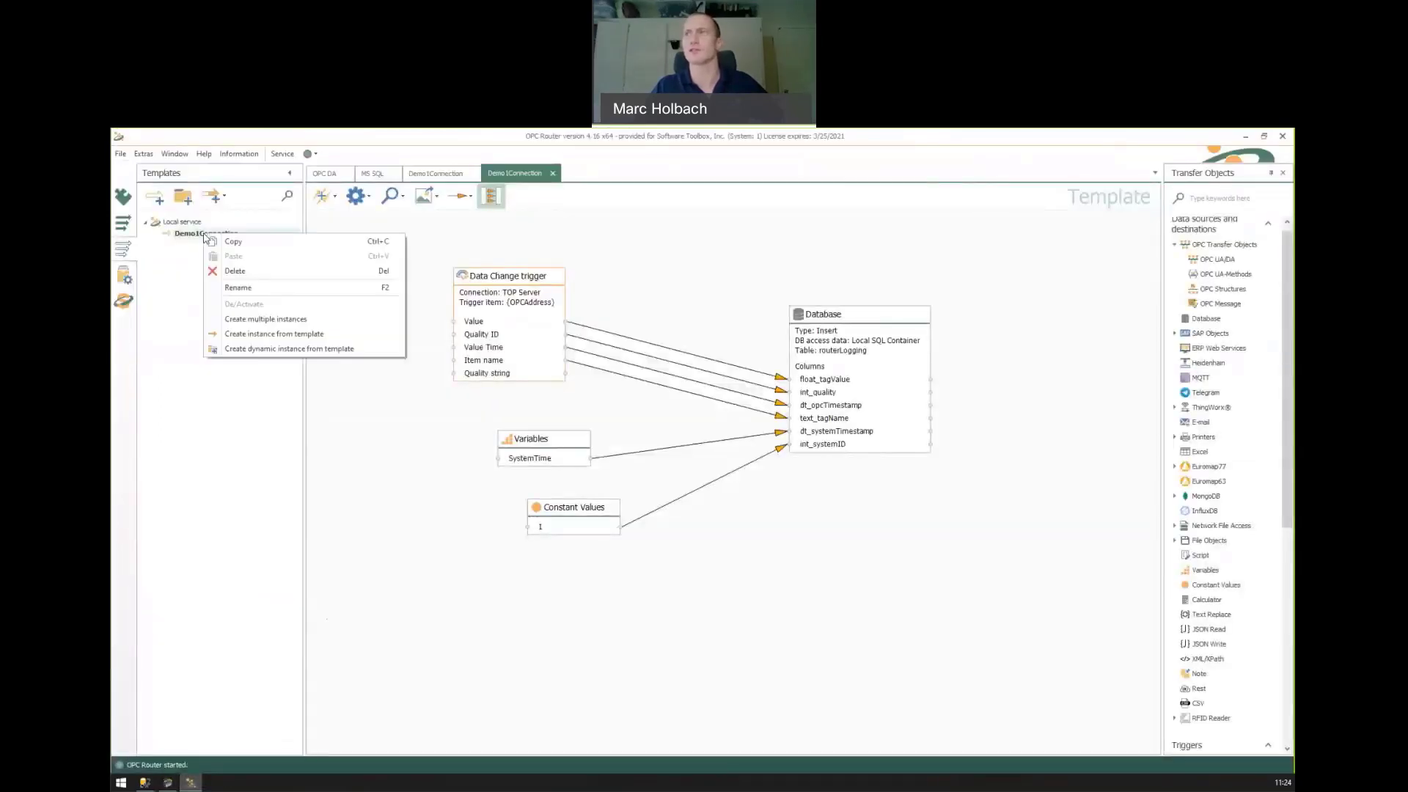
Start a multiple-instances sheet and fill column A with Instance1 through Instance5
click(272, 320)
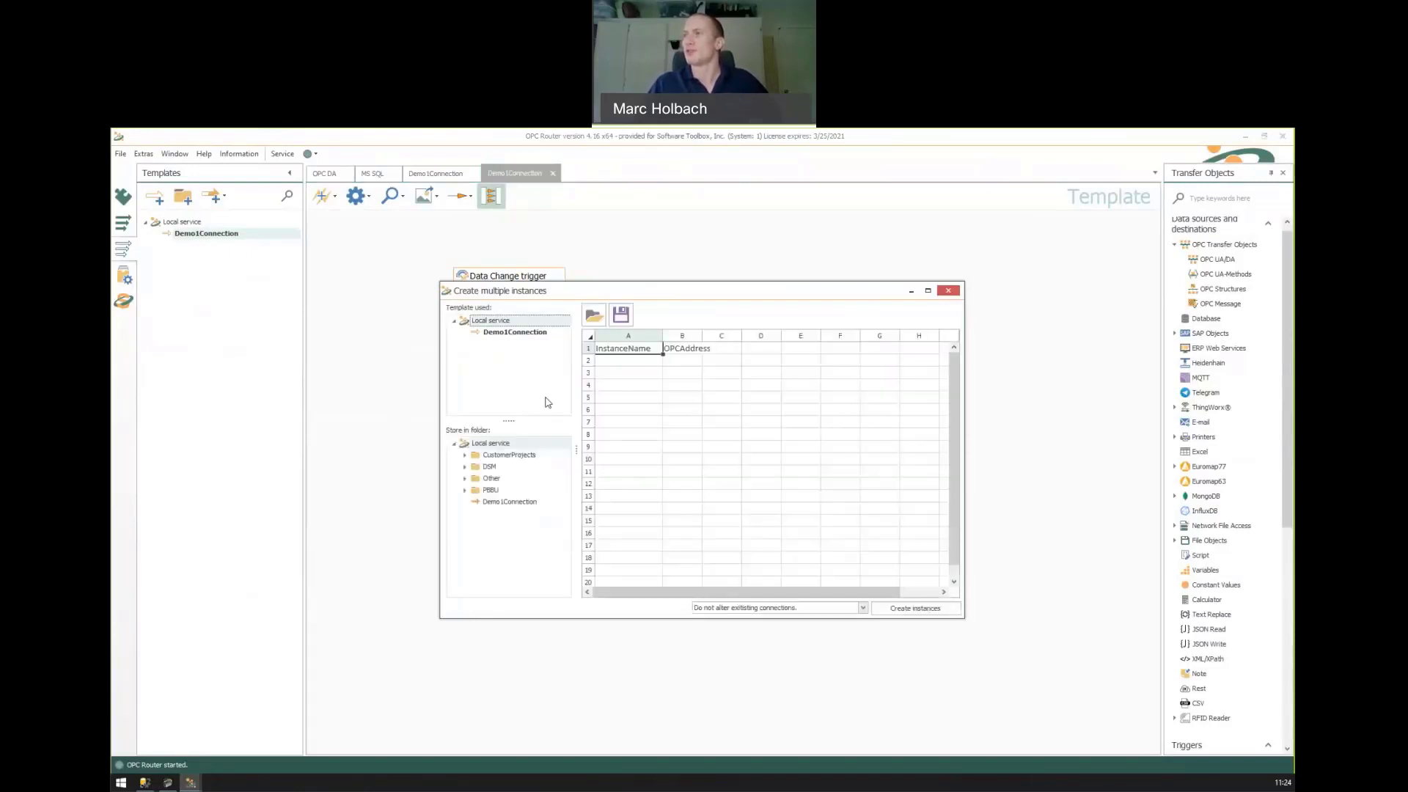
click(627, 362)
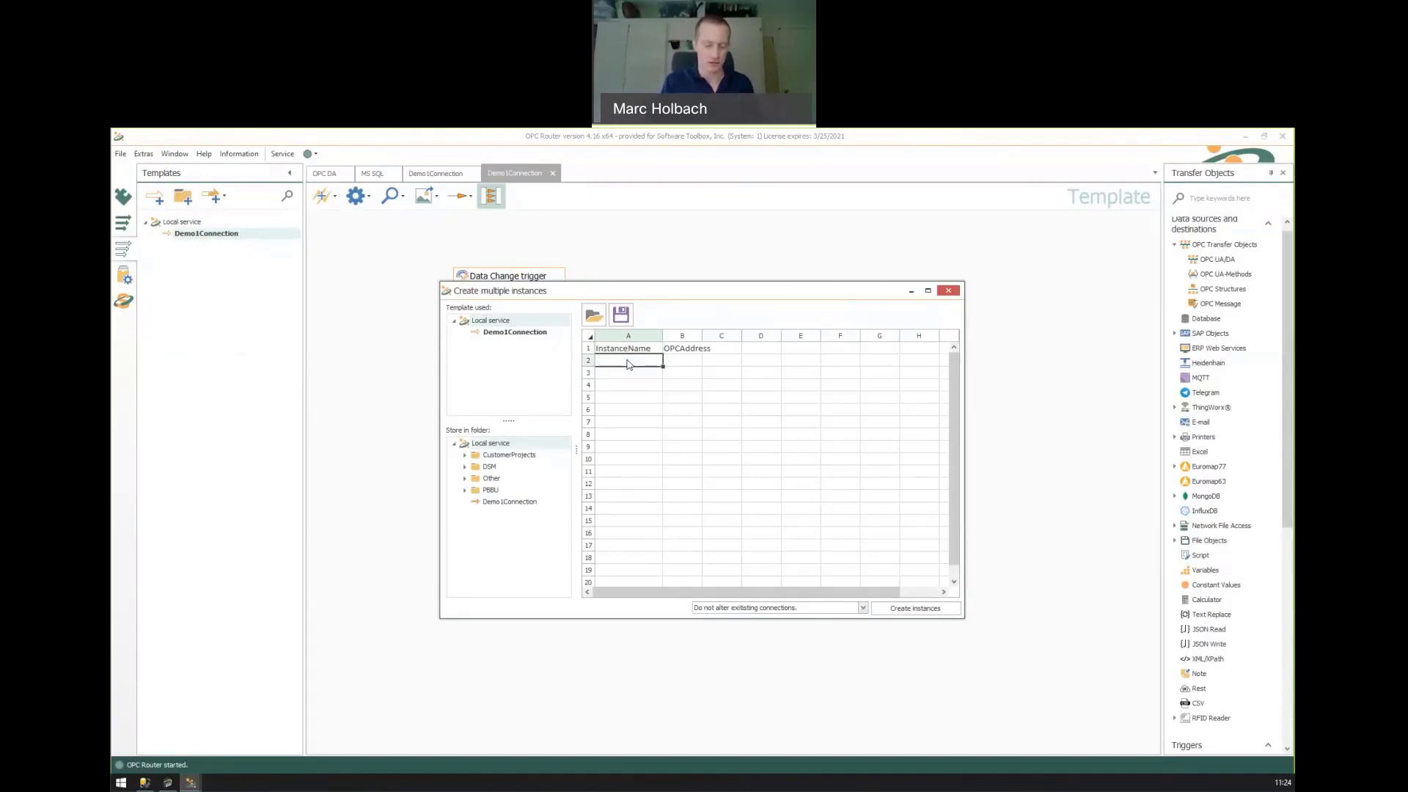
text(Insta)
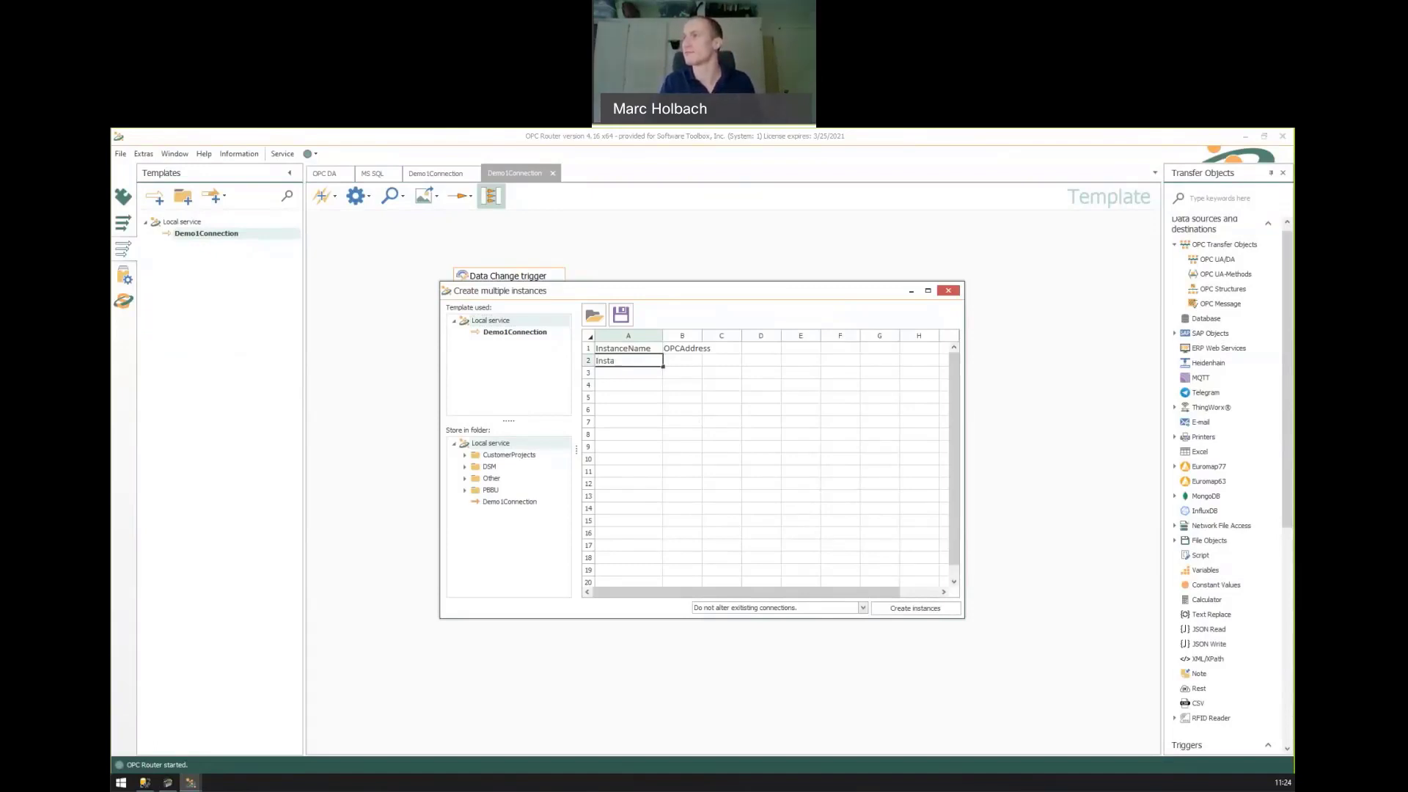
text(nce1)
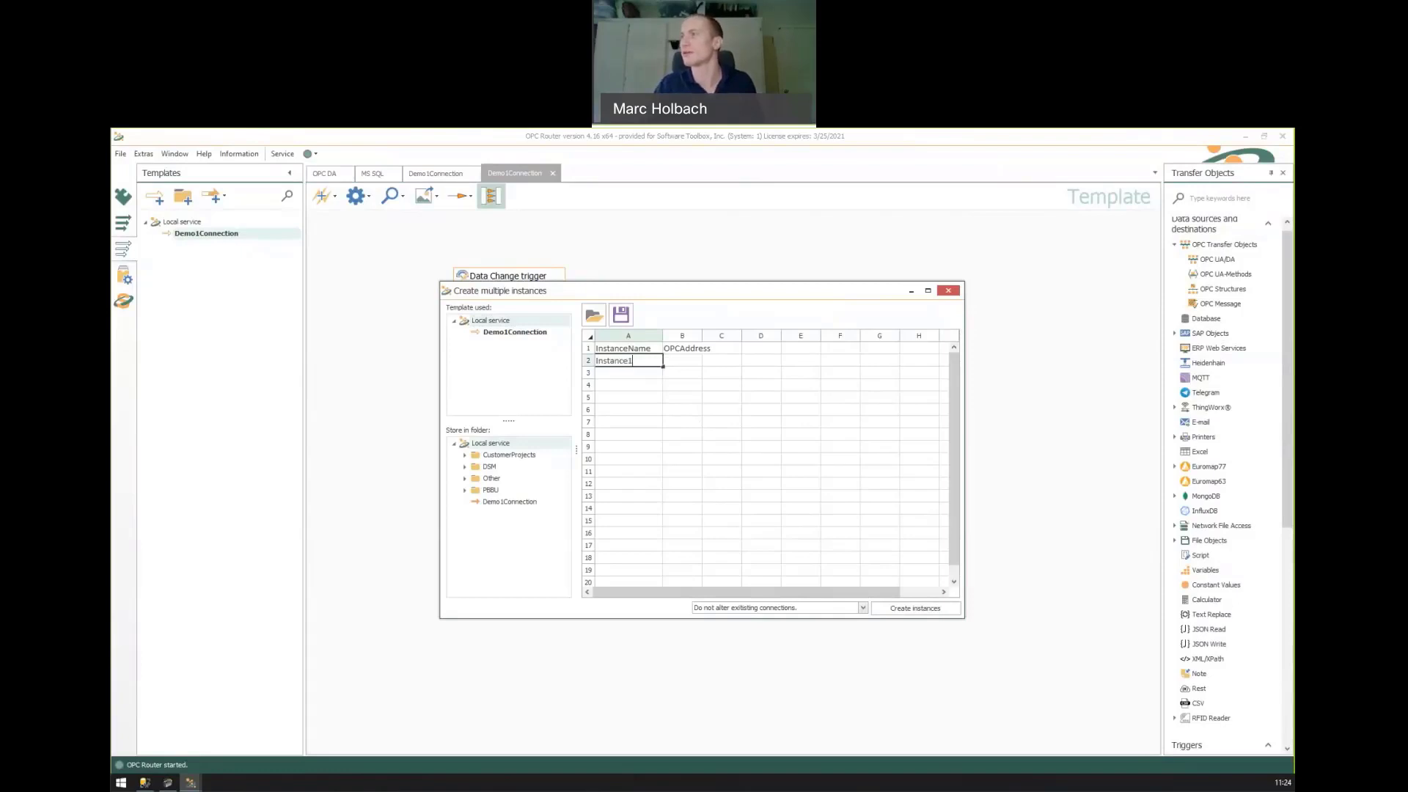
click(659, 411)
click(641, 368)
drag(664, 365, 660, 413)
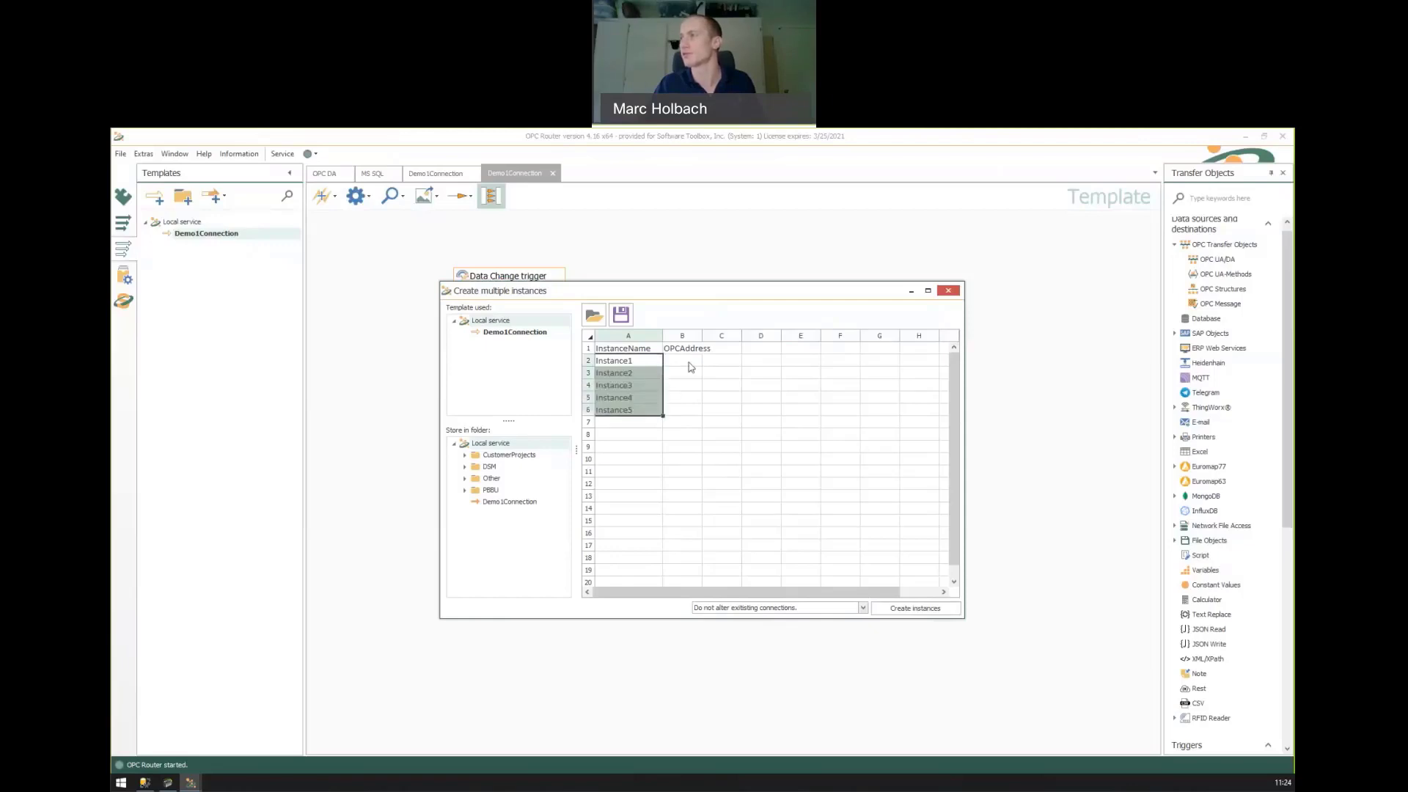
Enter SimulatedChannel.SimulatedDevice.SimTag1 as the first OPCAddress in B2, checking the path in TOP Server
click(689, 362)
double_click(702, 336)
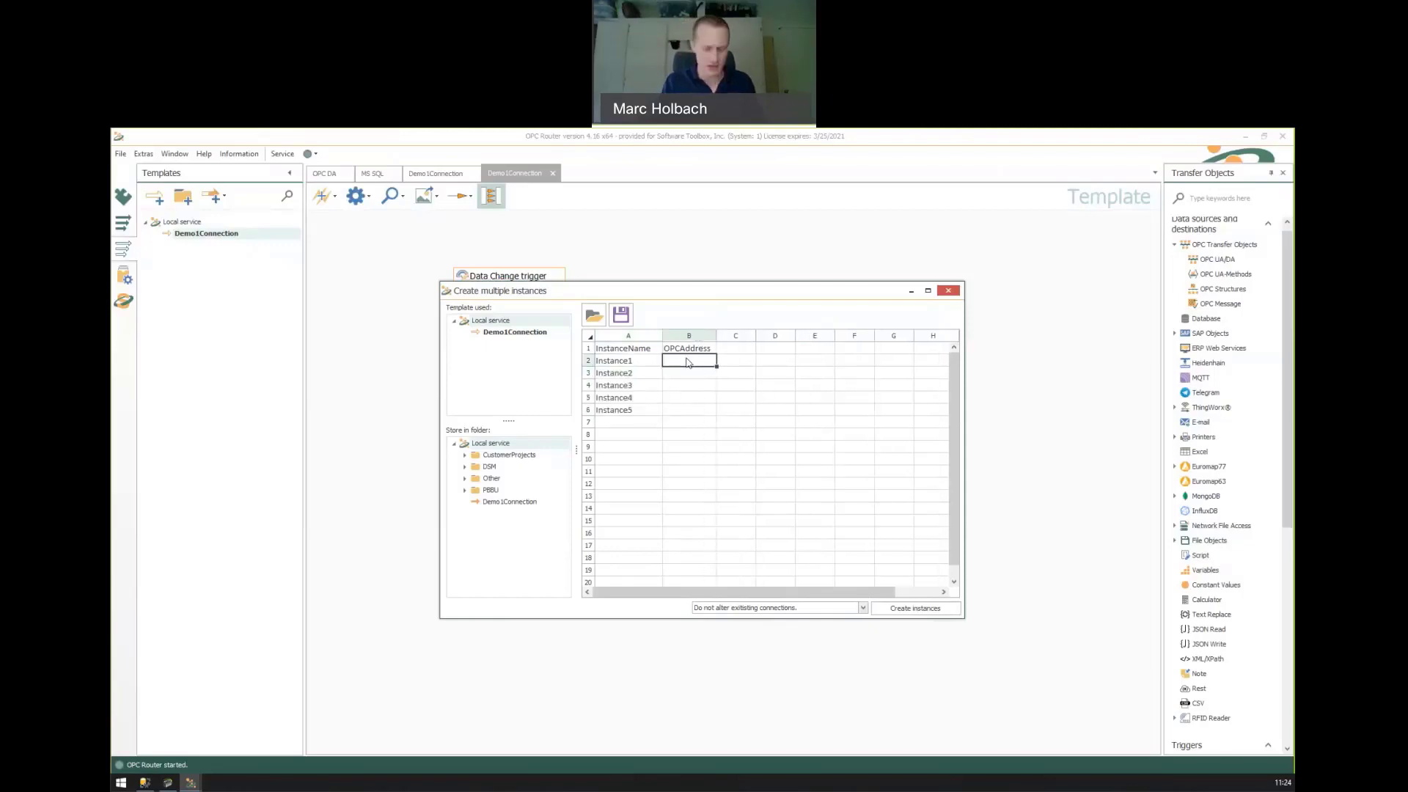
click(167, 782)
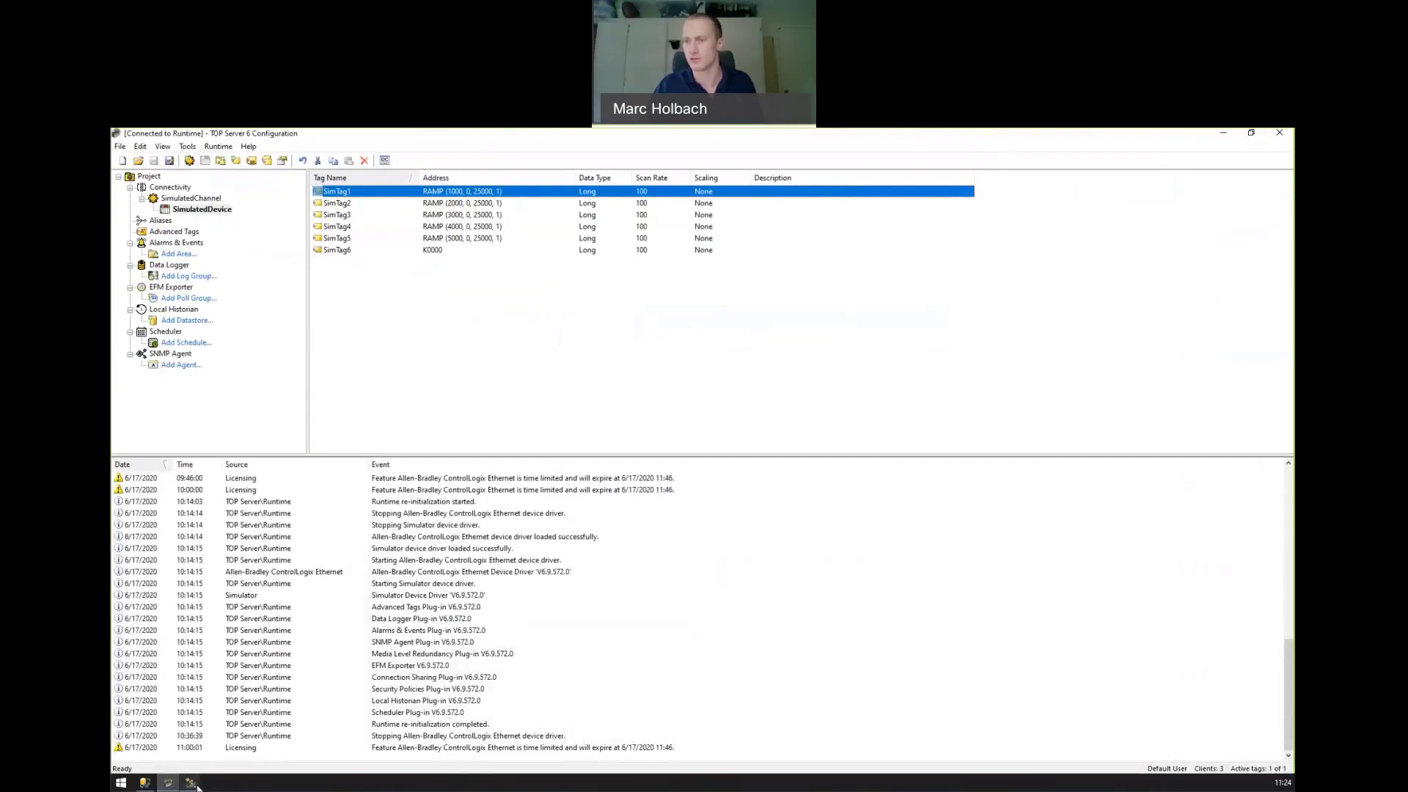
click(190, 783)
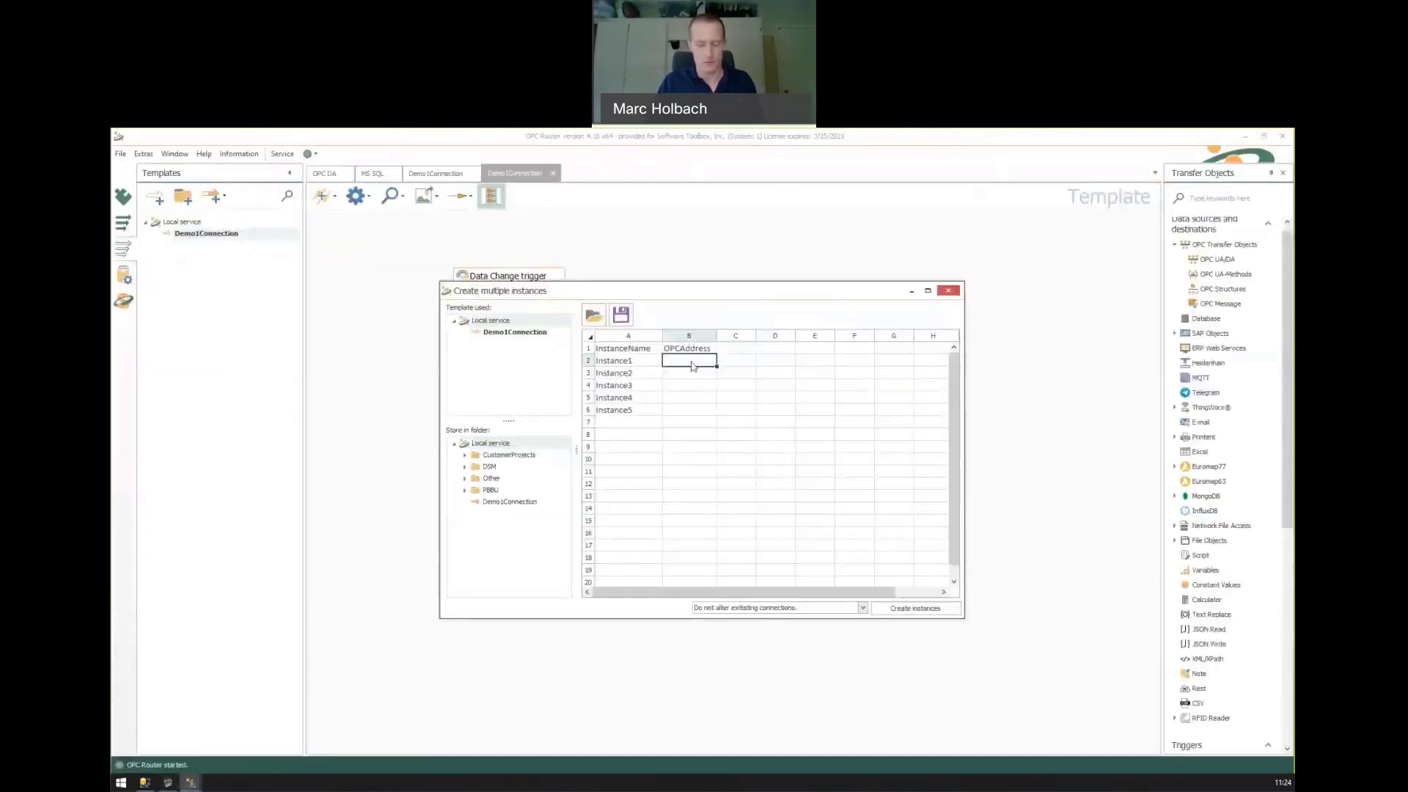
text(Simulated)
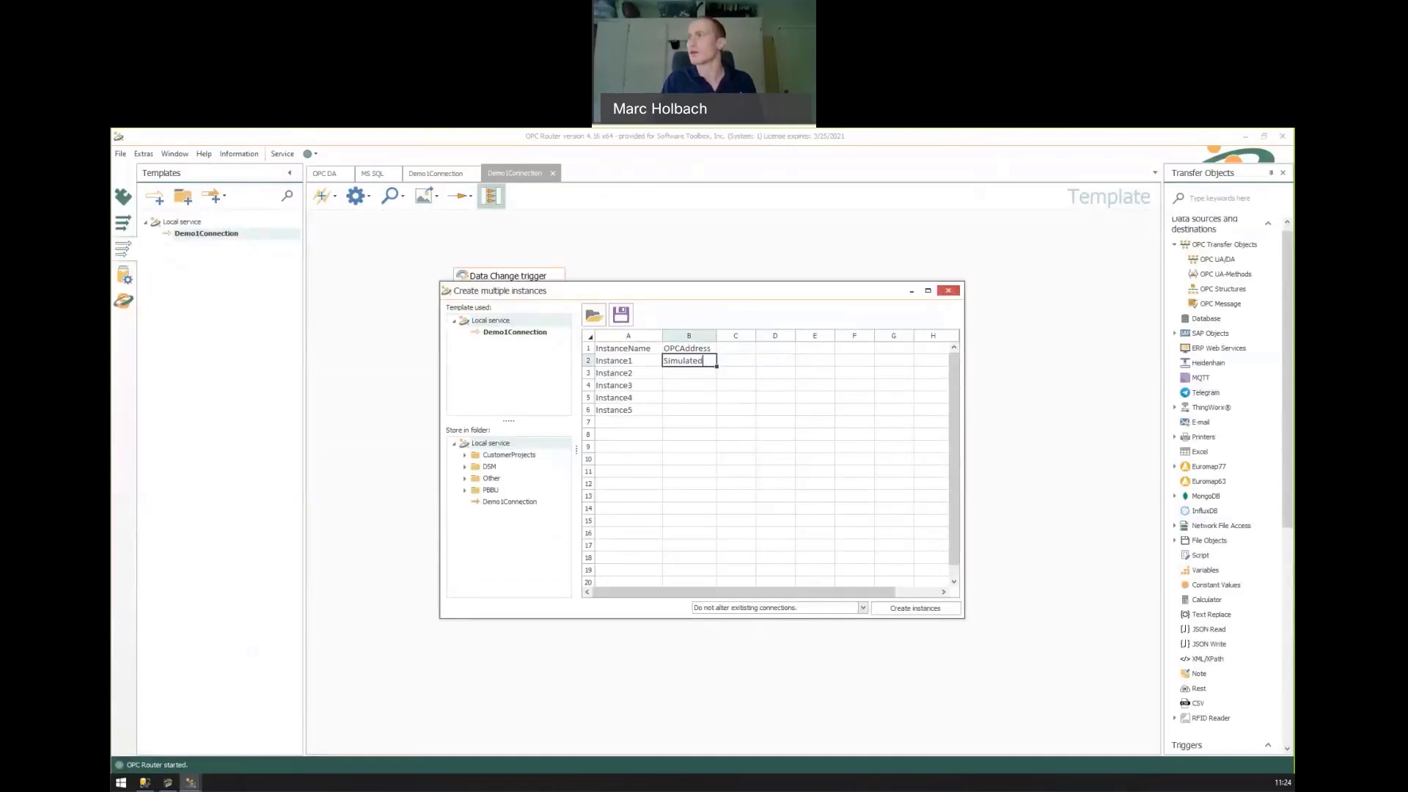
text(Channel.SimulatedDevice.)
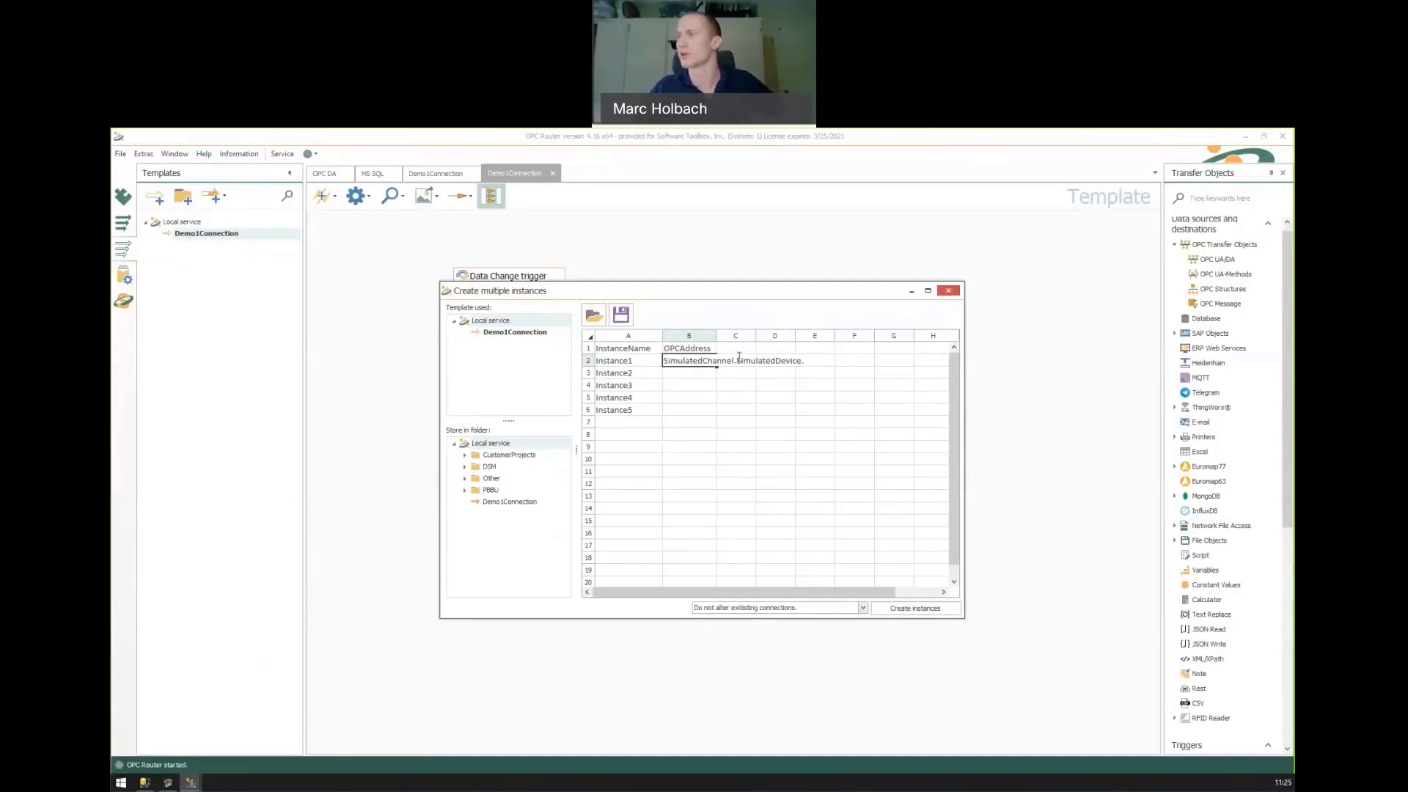
click(170, 784)
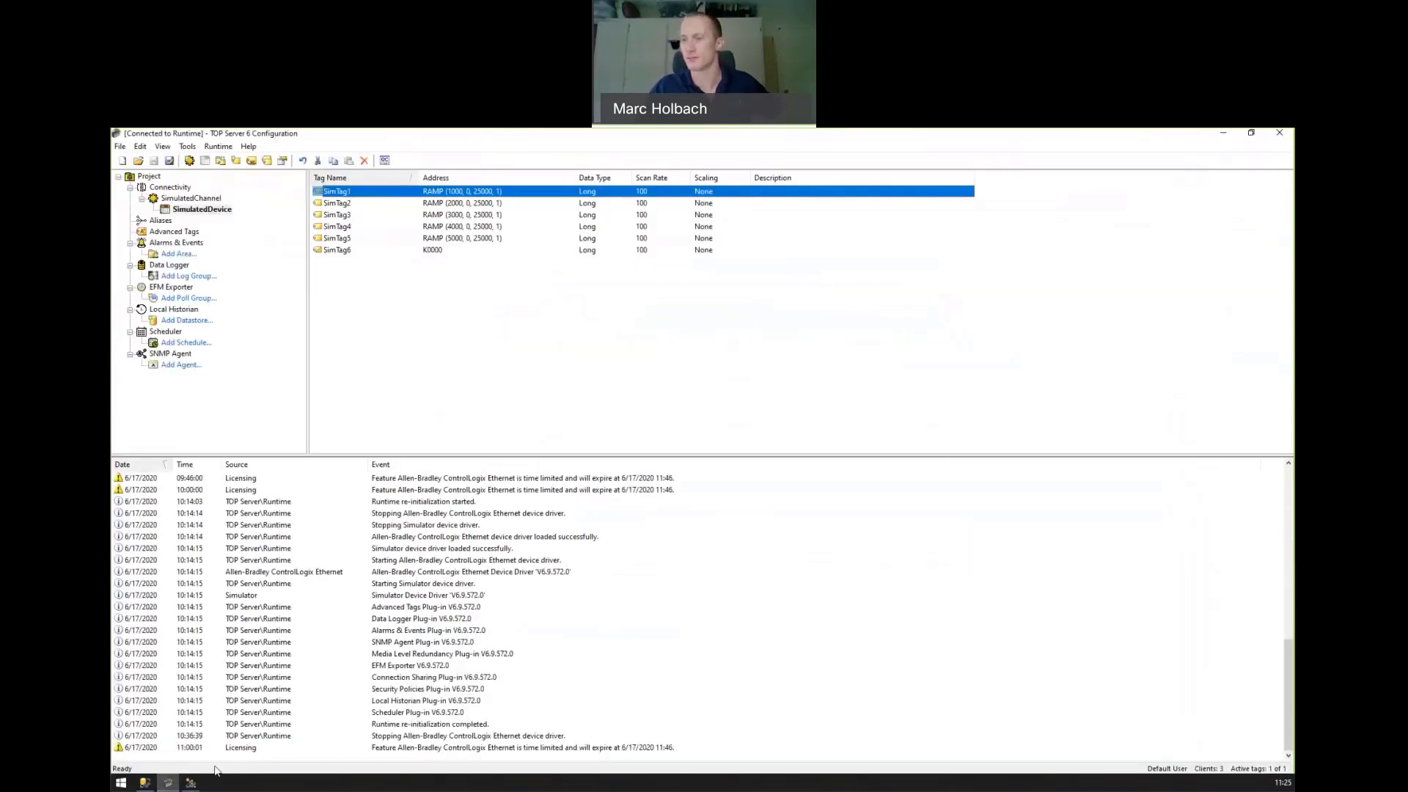
click(198, 785)
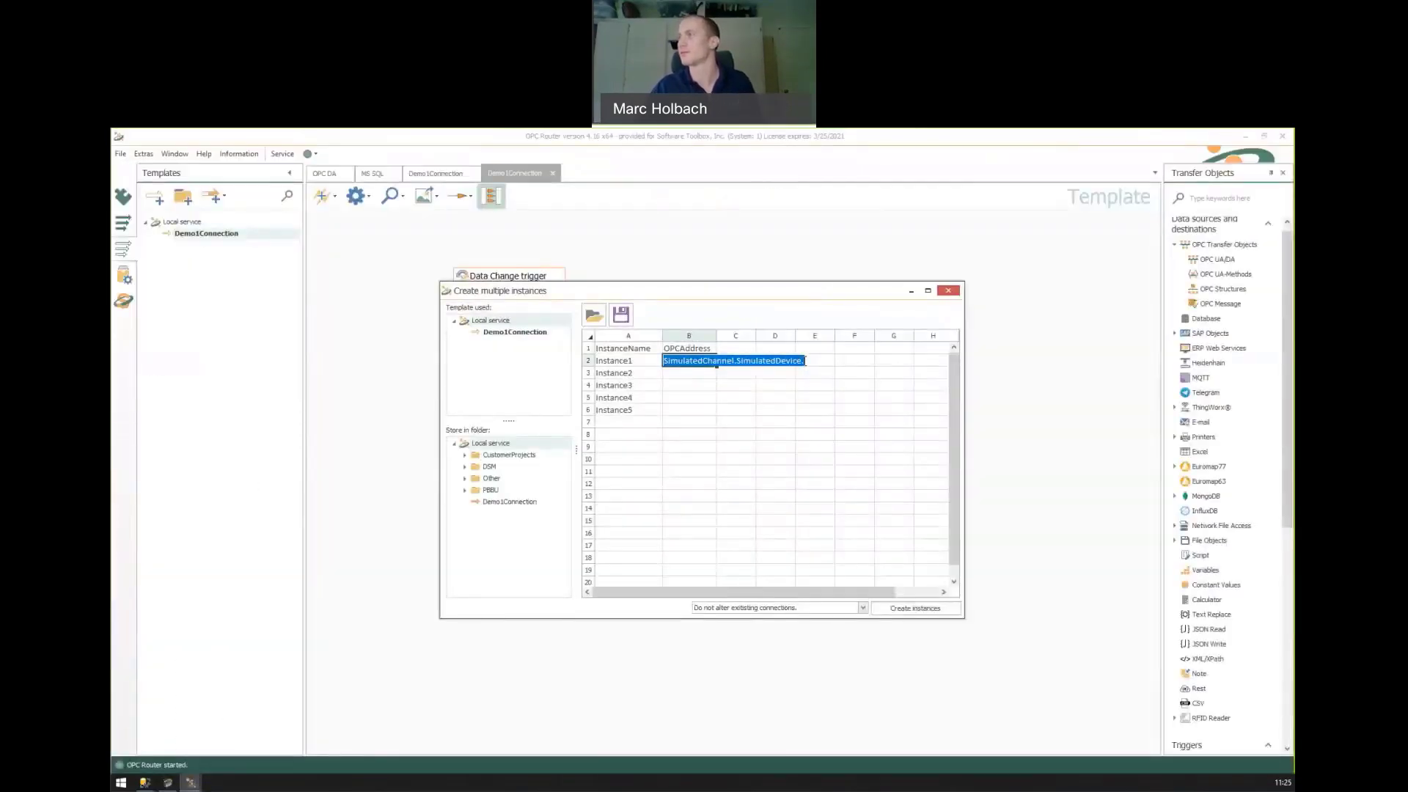
click(835, 364)
text(SimTag1)
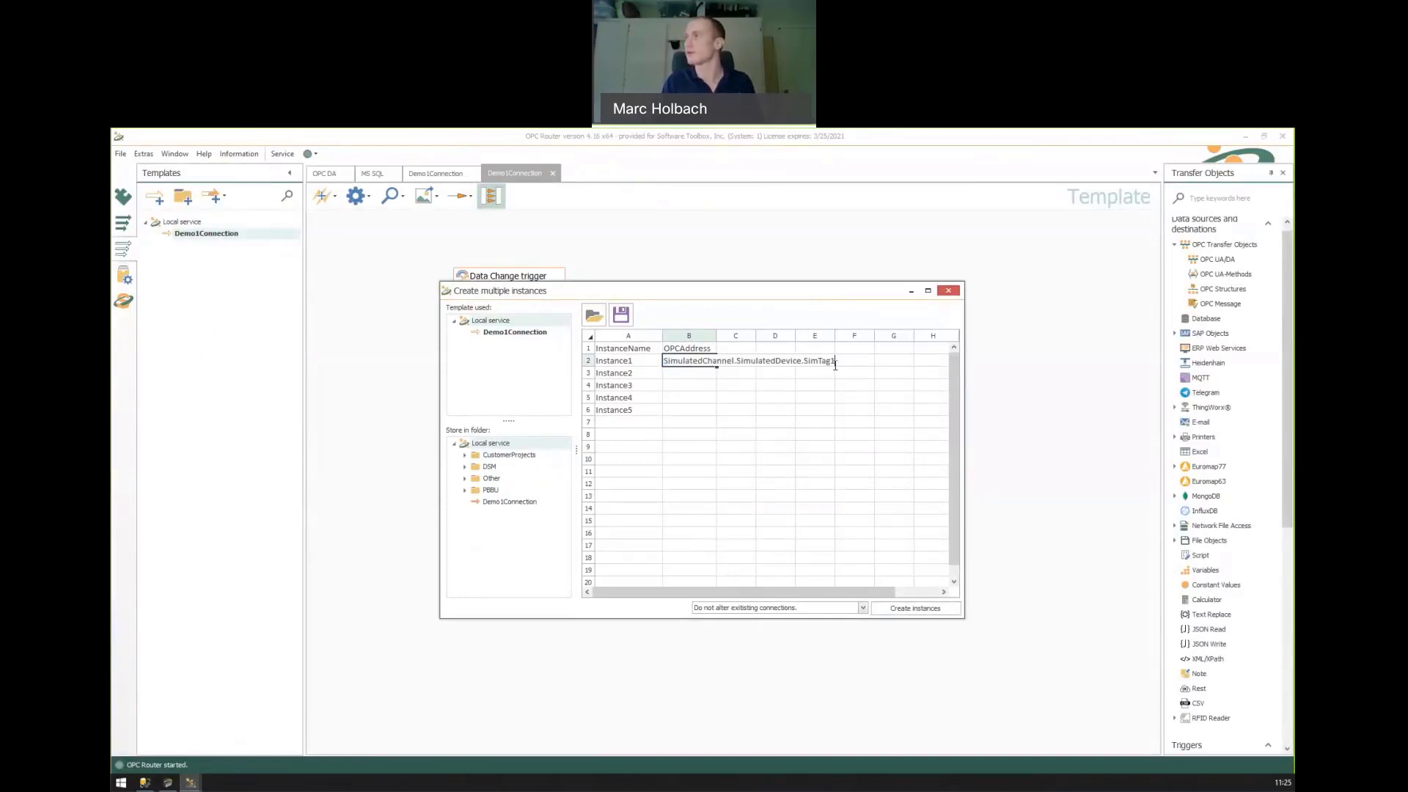
key(Return)
Fill the addresses down to SimTag5 in B6 and widen column B to fit
click(716, 366)
drag(716, 369, 717, 413)
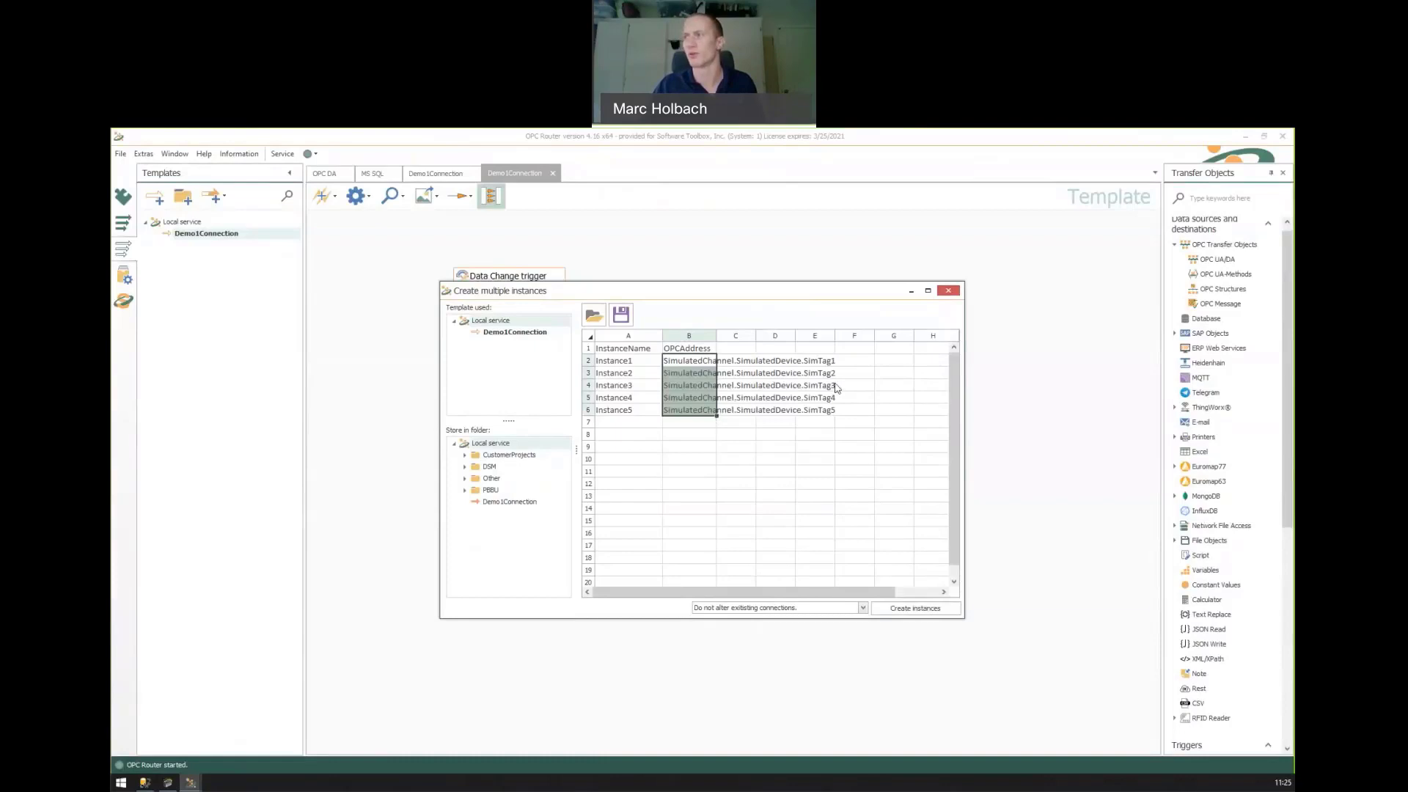
click(817, 544)
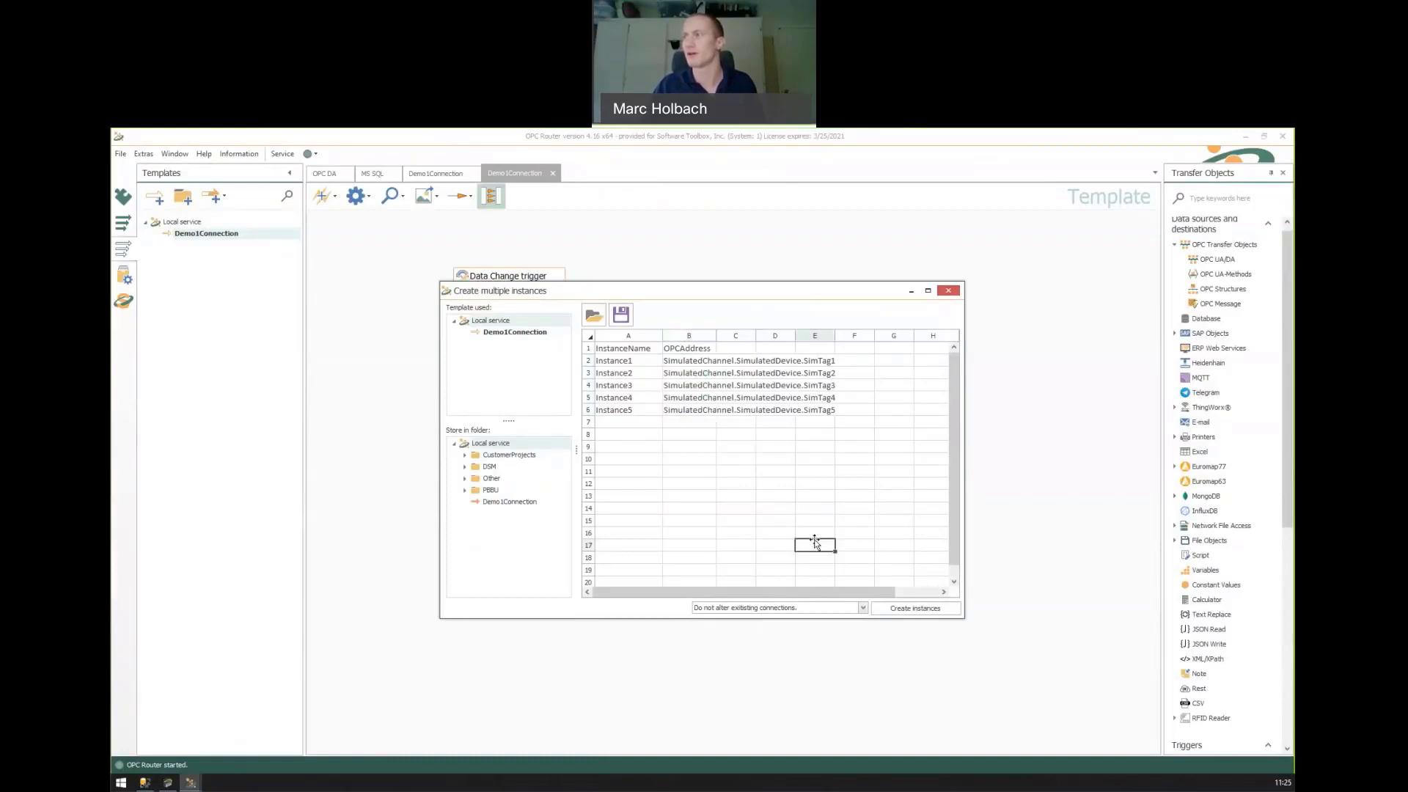
double_click(719, 334)
Create the five instances from the Demo1Connection template and close the creation window
click(928, 608)
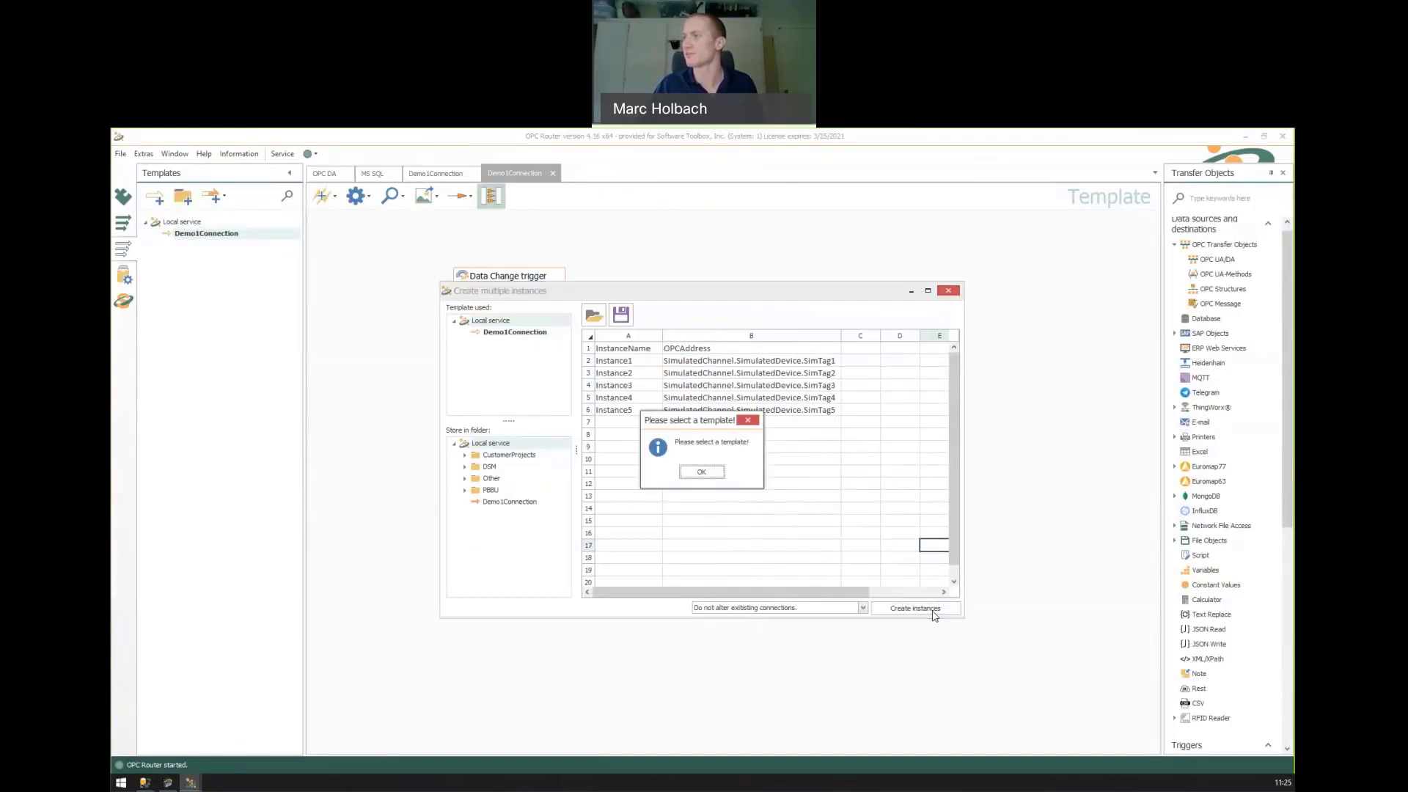
click(703, 473)
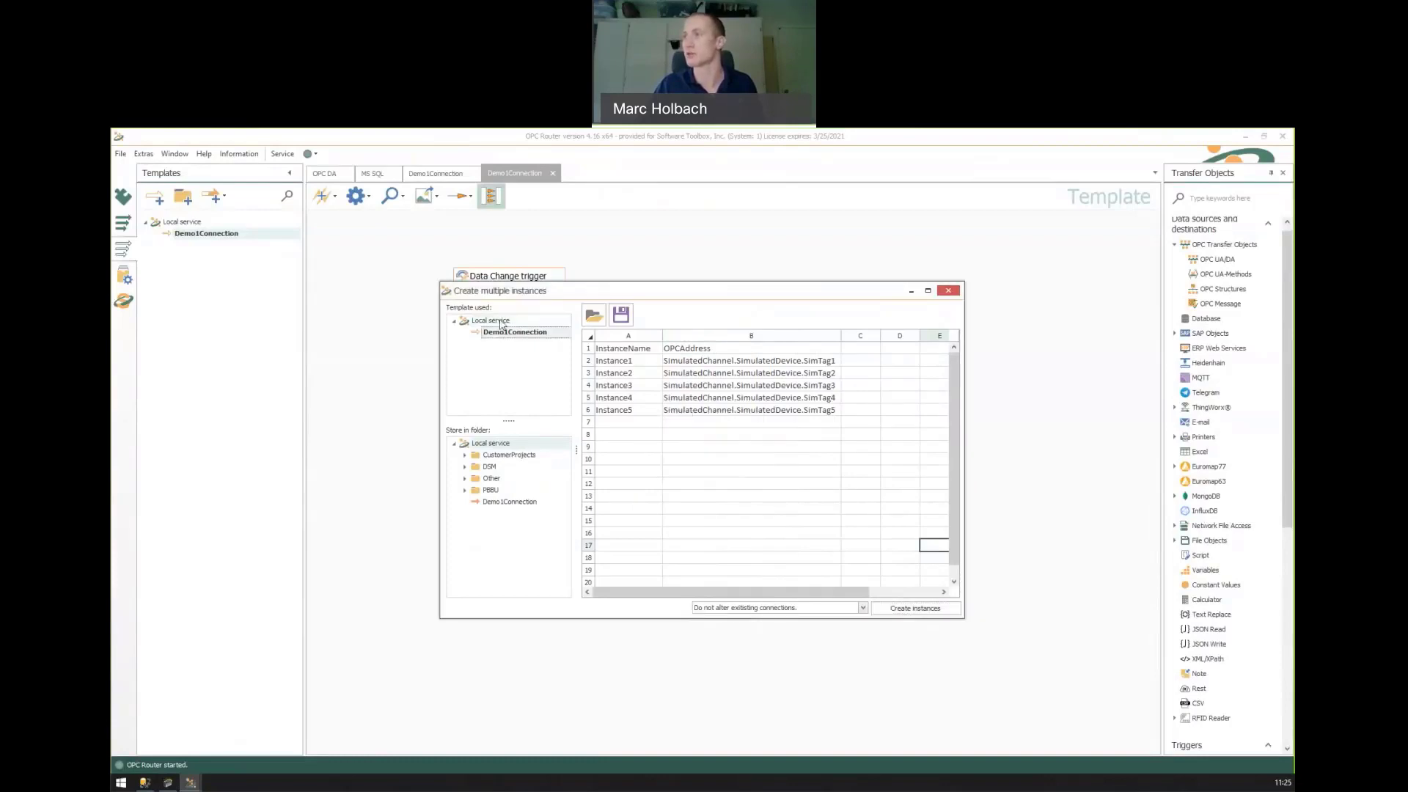
click(923, 610)
click(702, 473)
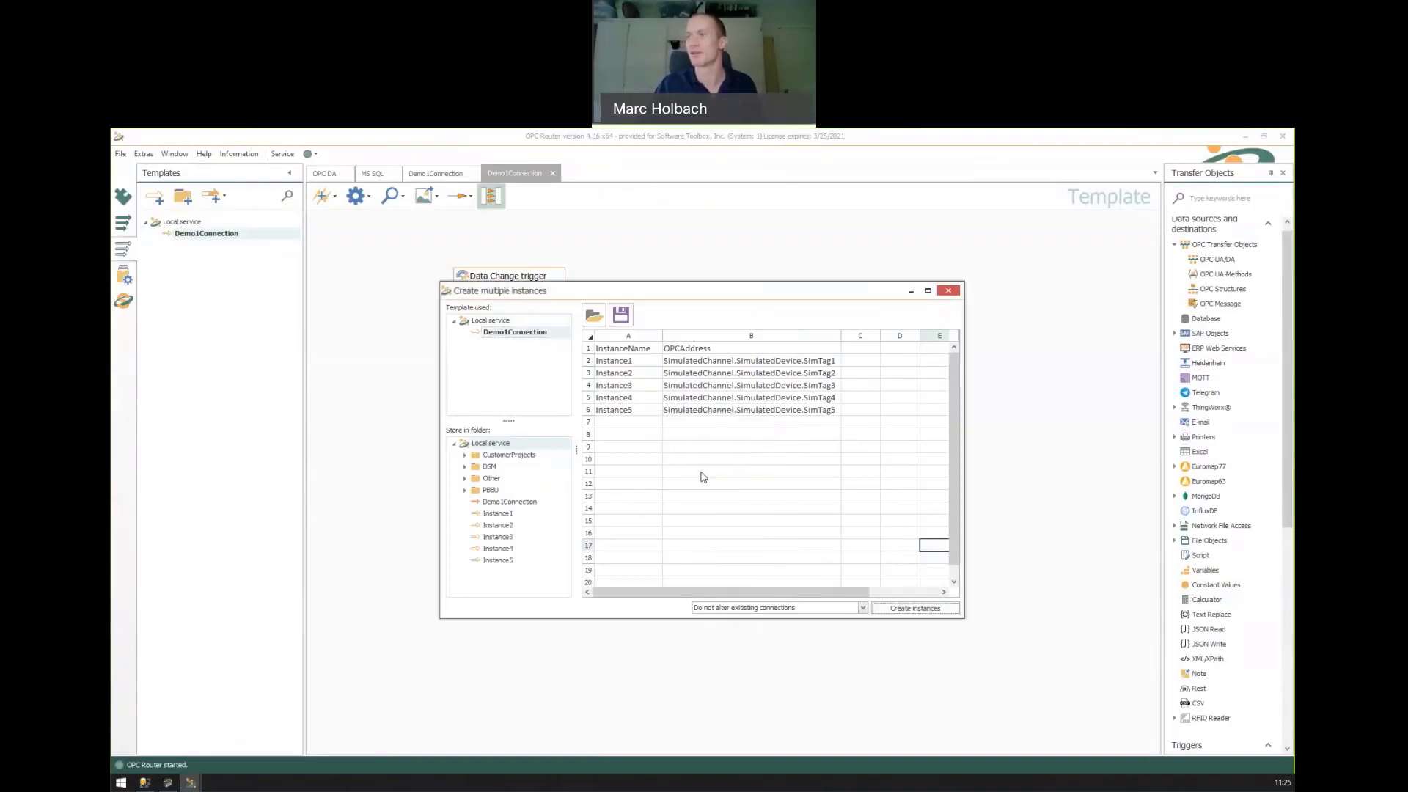
click(948, 291)
Open Instance1, Instance2 and Instance5 to confirm each triggers on its own SimTag address
click(123, 222)
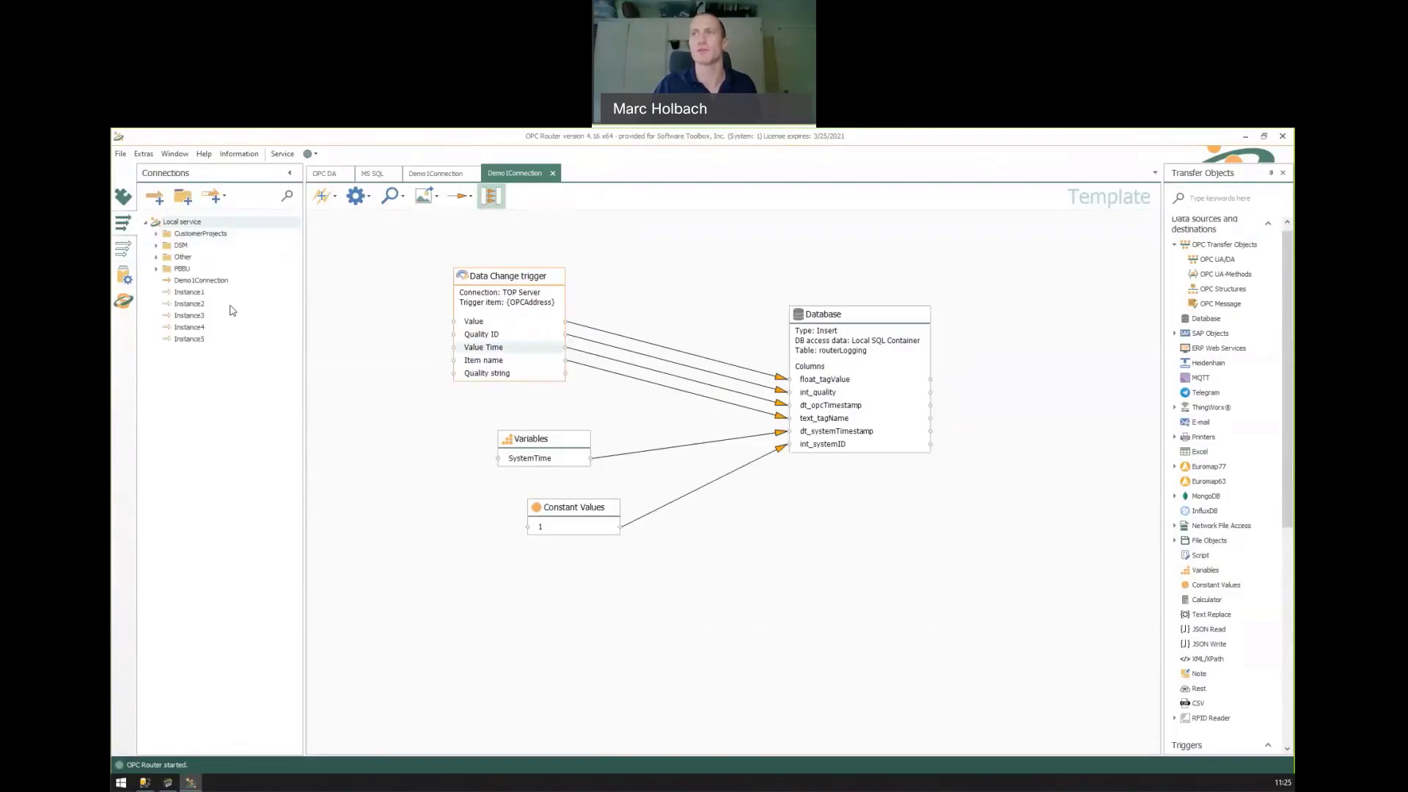
click(192, 293)
click(206, 283)
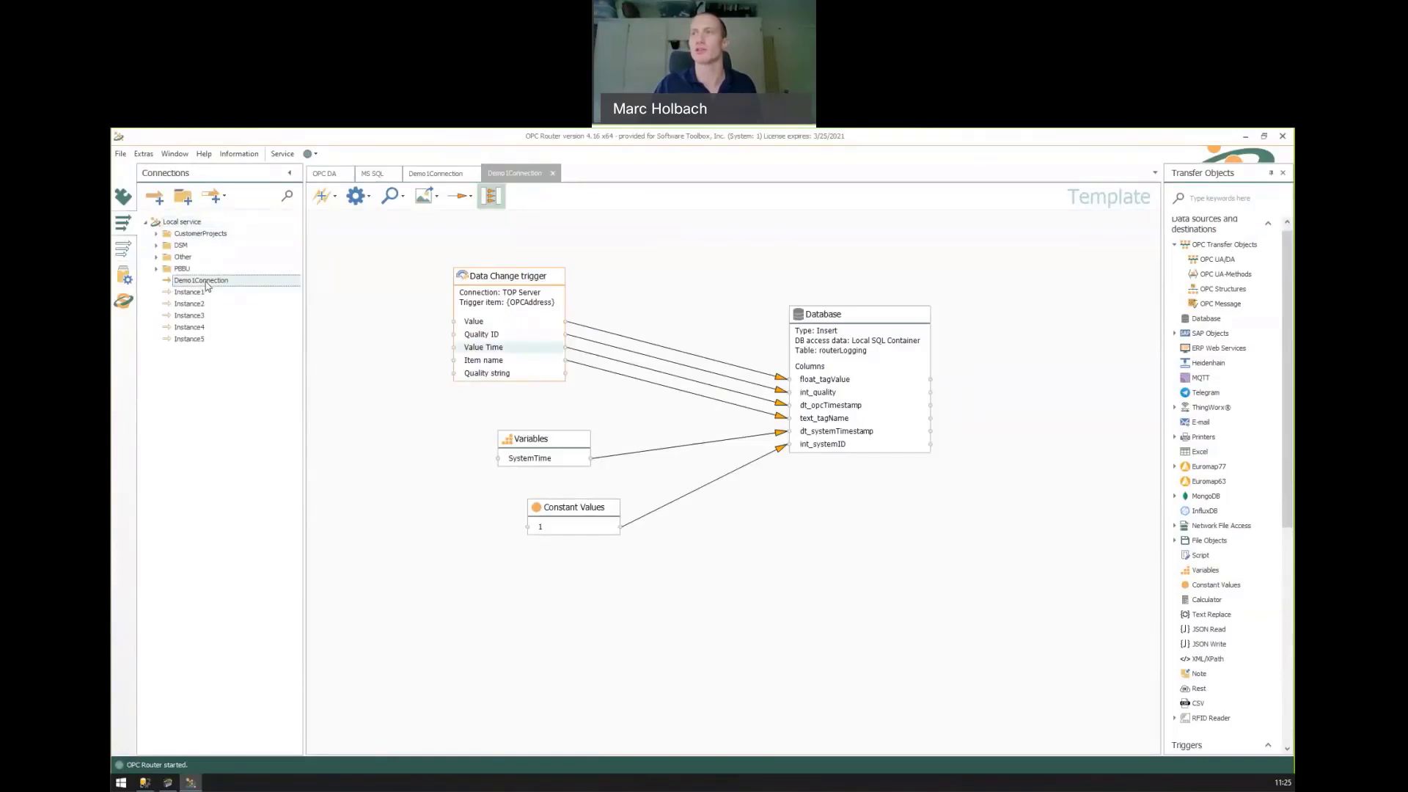
click(197, 294)
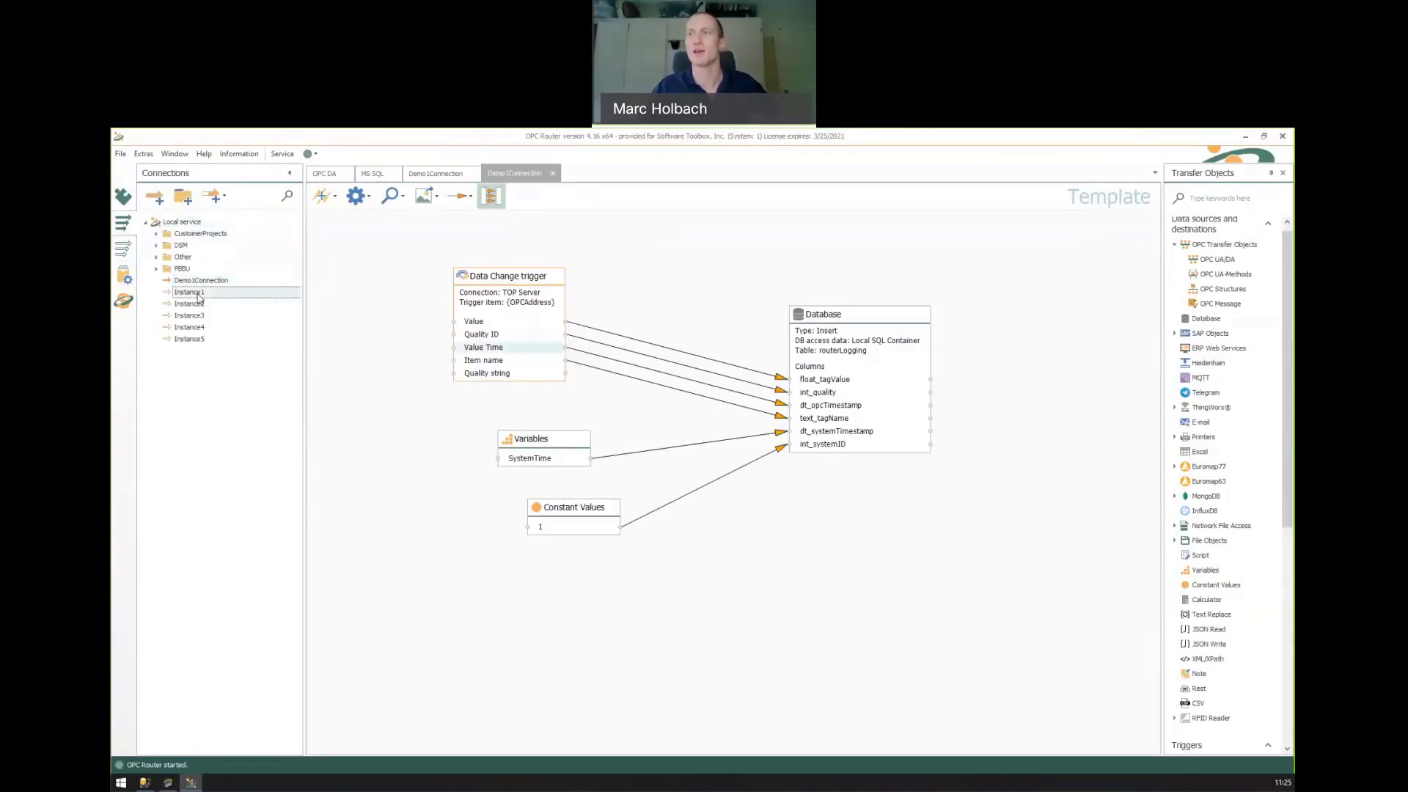
double_click(193, 292)
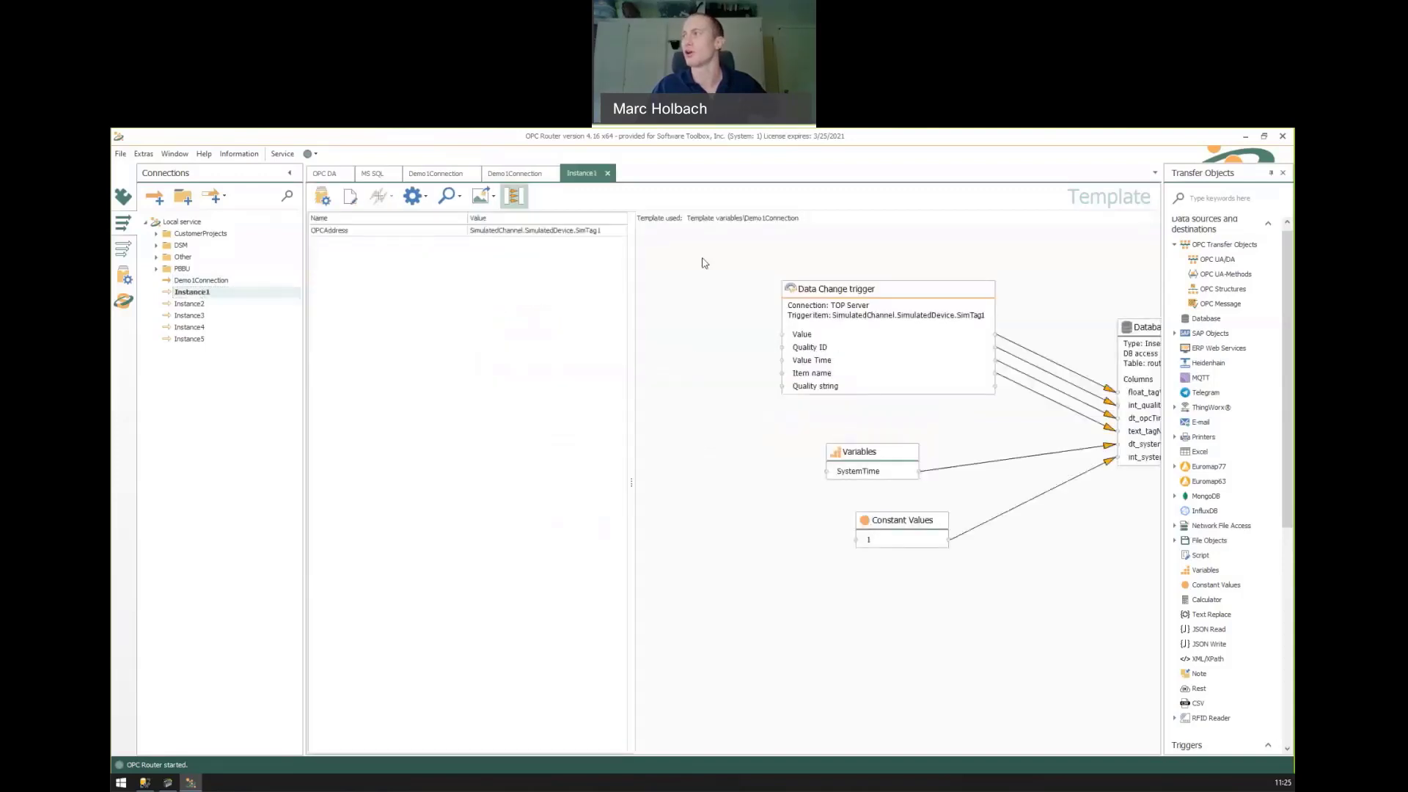
click(202, 305)
double_click(201, 306)
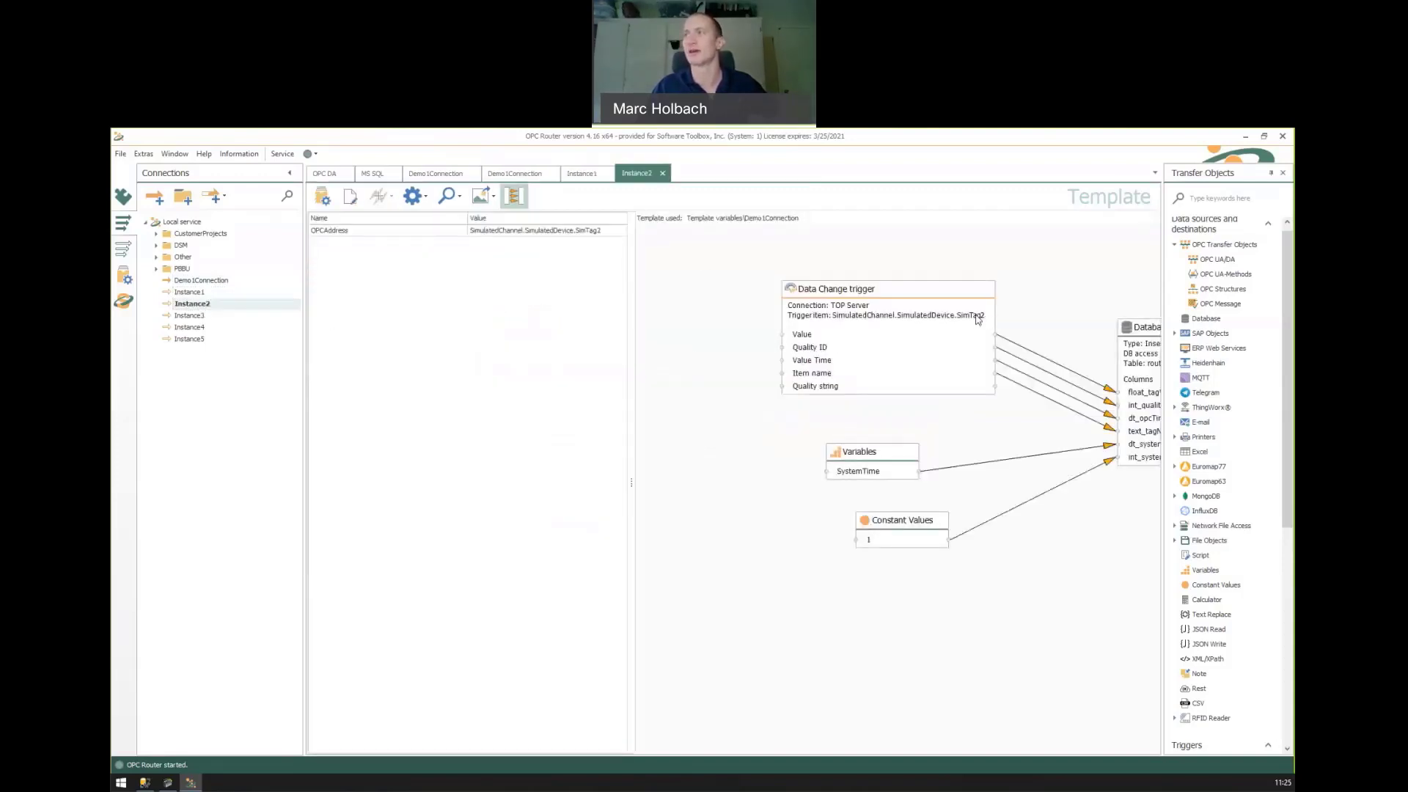
drag(627, 337, 493, 343)
click(204, 339)
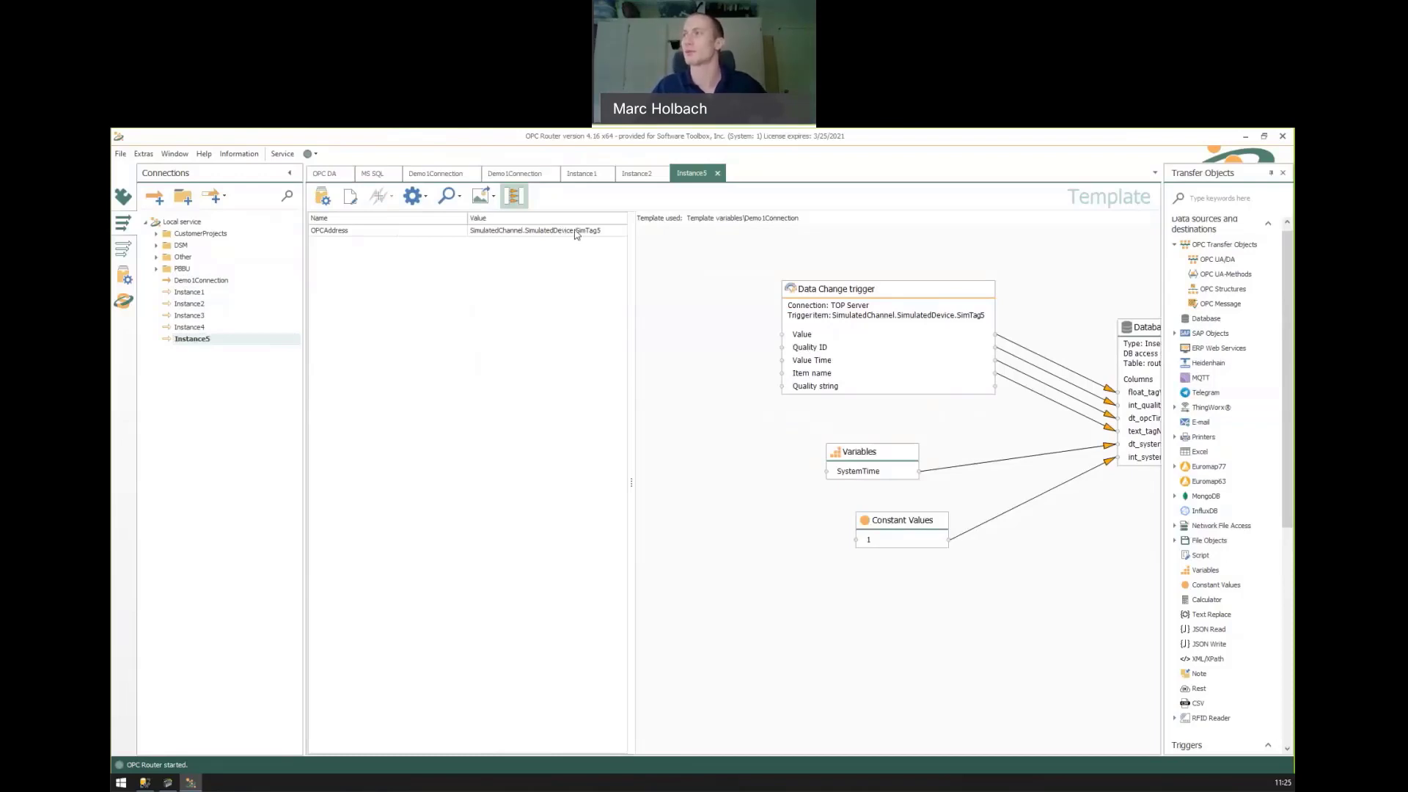
drag(634, 483, 481, 492)
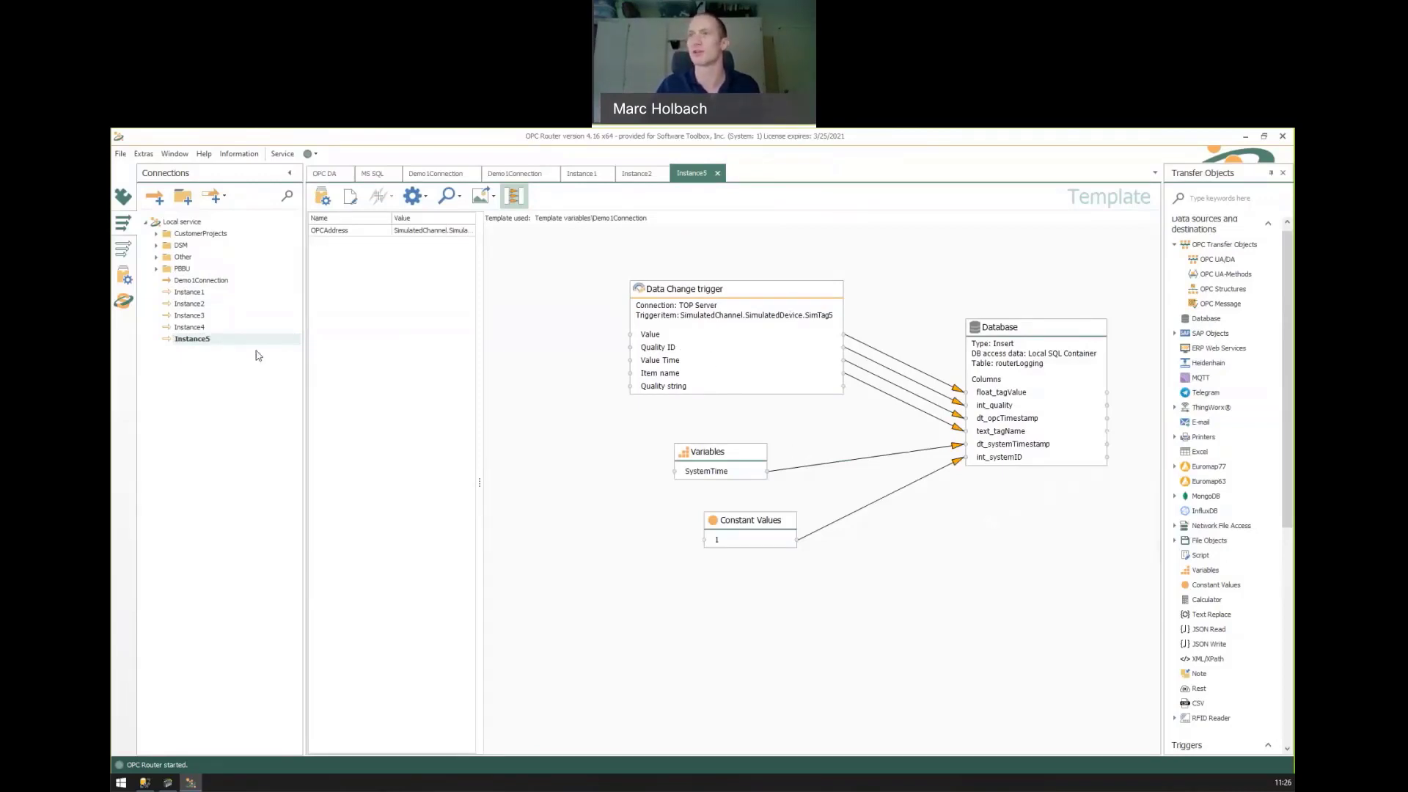
click(187, 329)
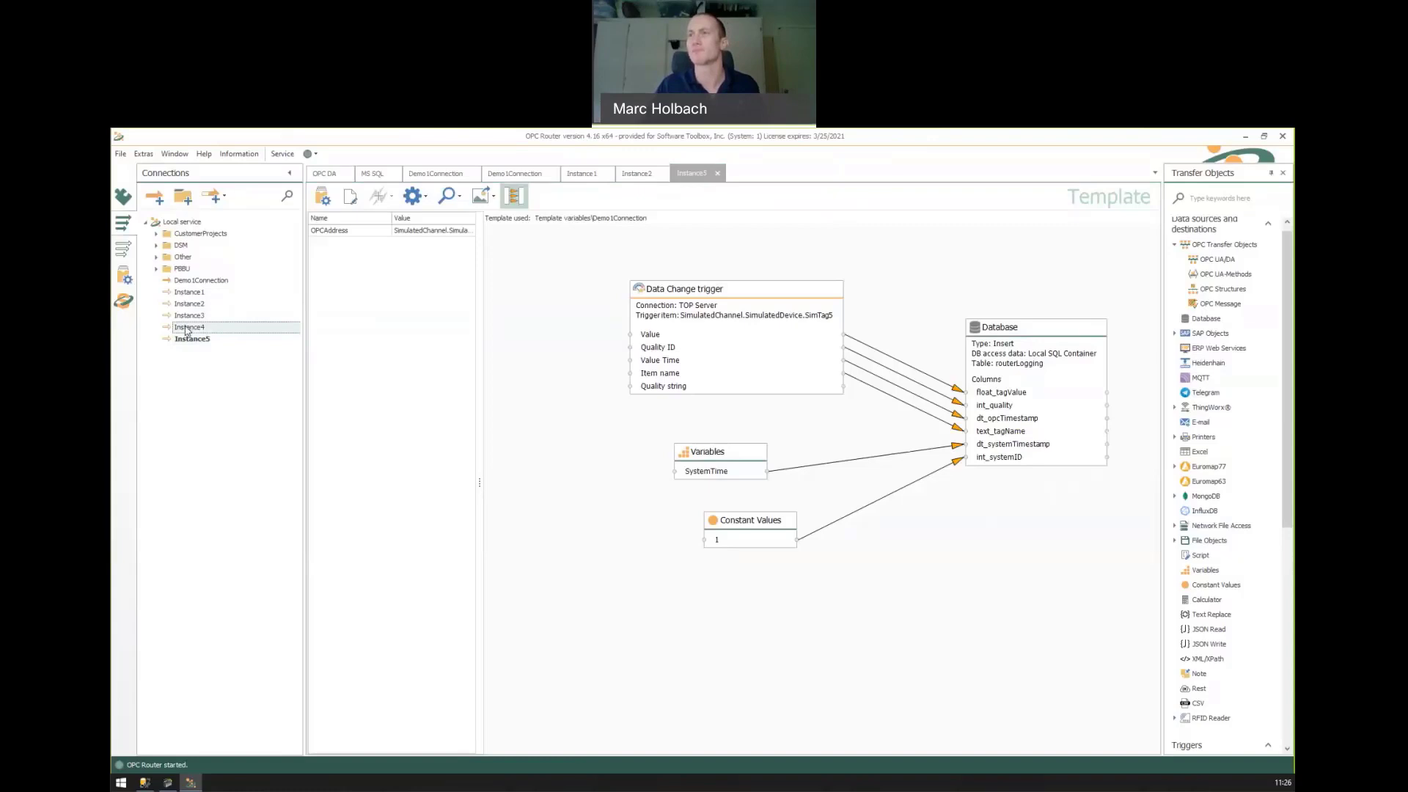
Publish Instance1–Instance5 productive, leaving the Demo1Connection template out
click(124, 274)
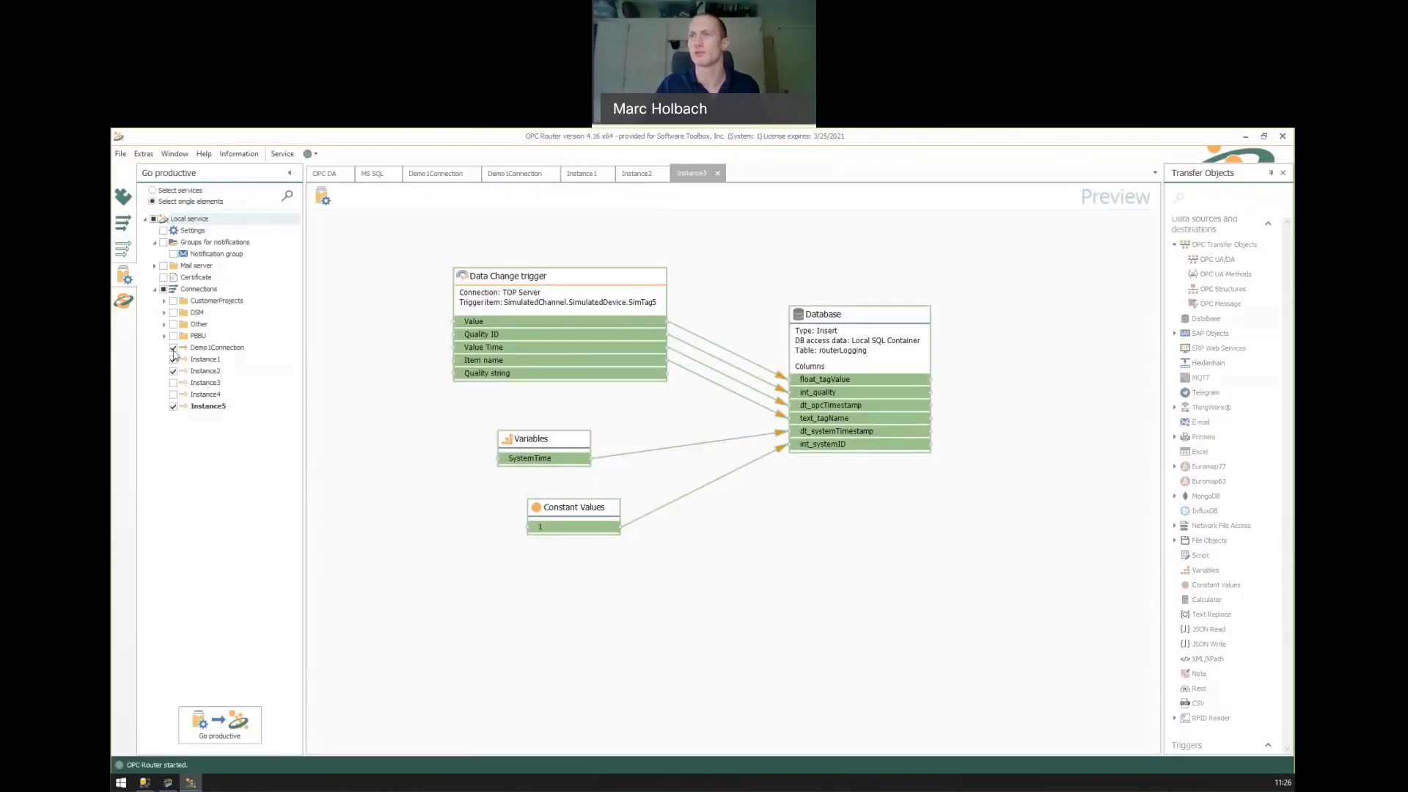
click(219, 724)
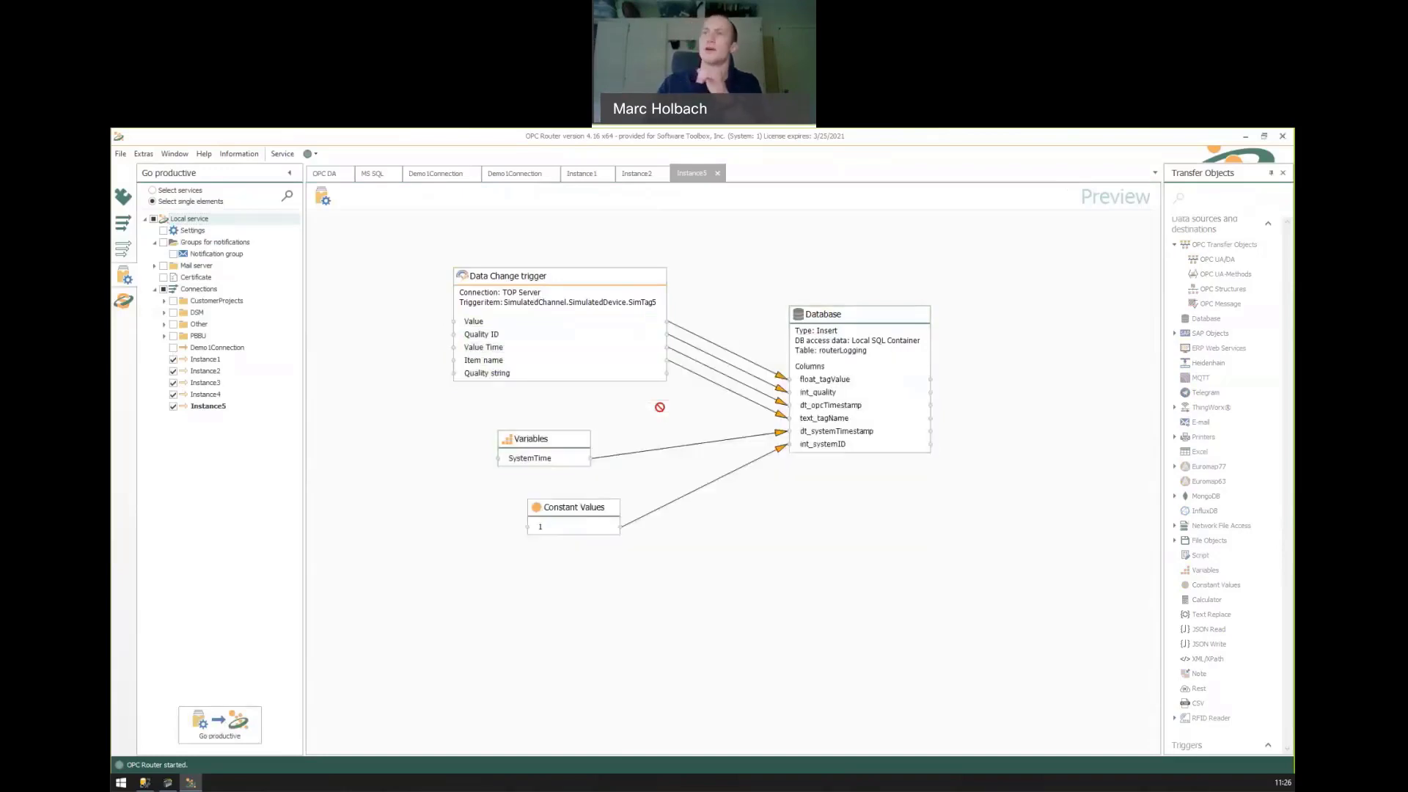
click(124, 306)
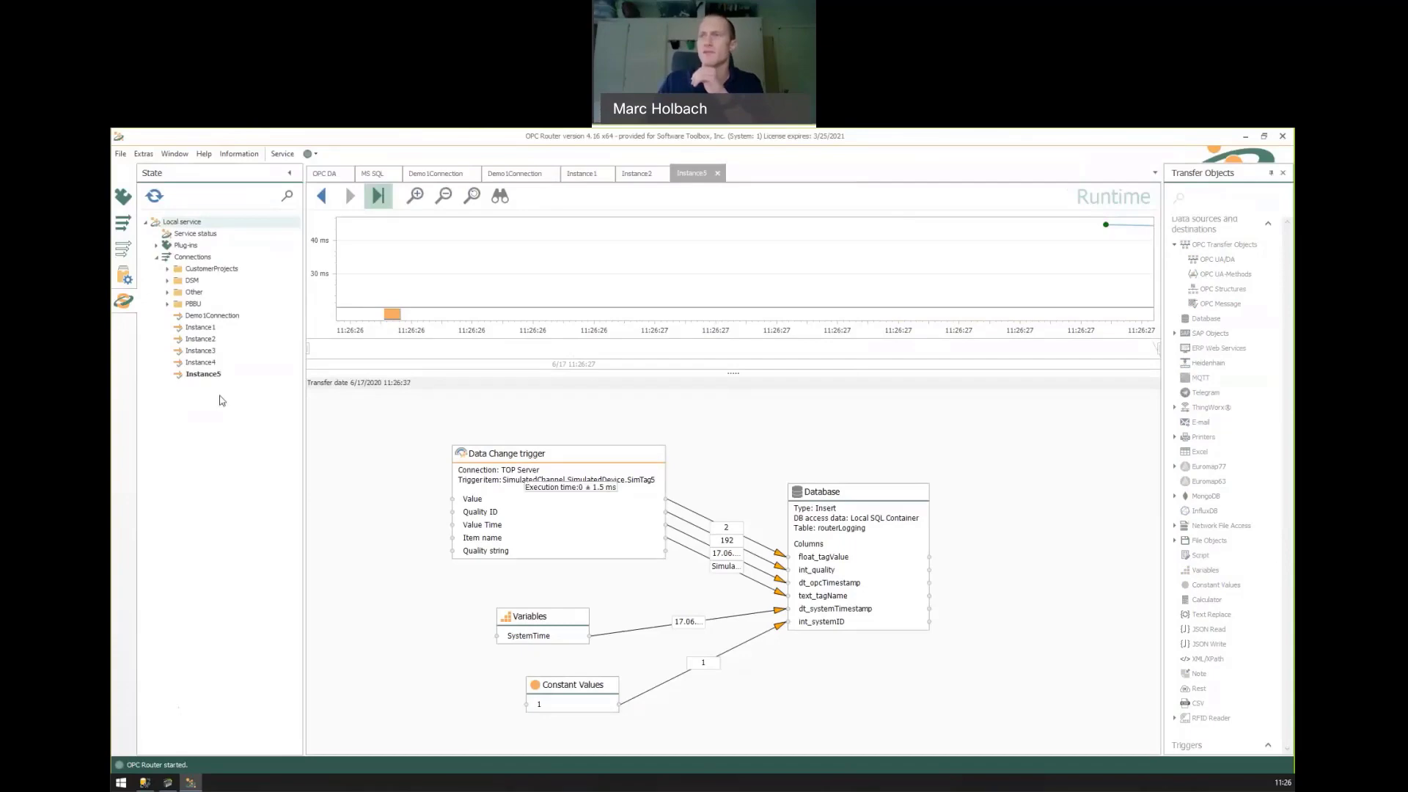
Glance at TOP Server's SimTag list on SimulatedDevice, then return to OPC Router
click(167, 782)
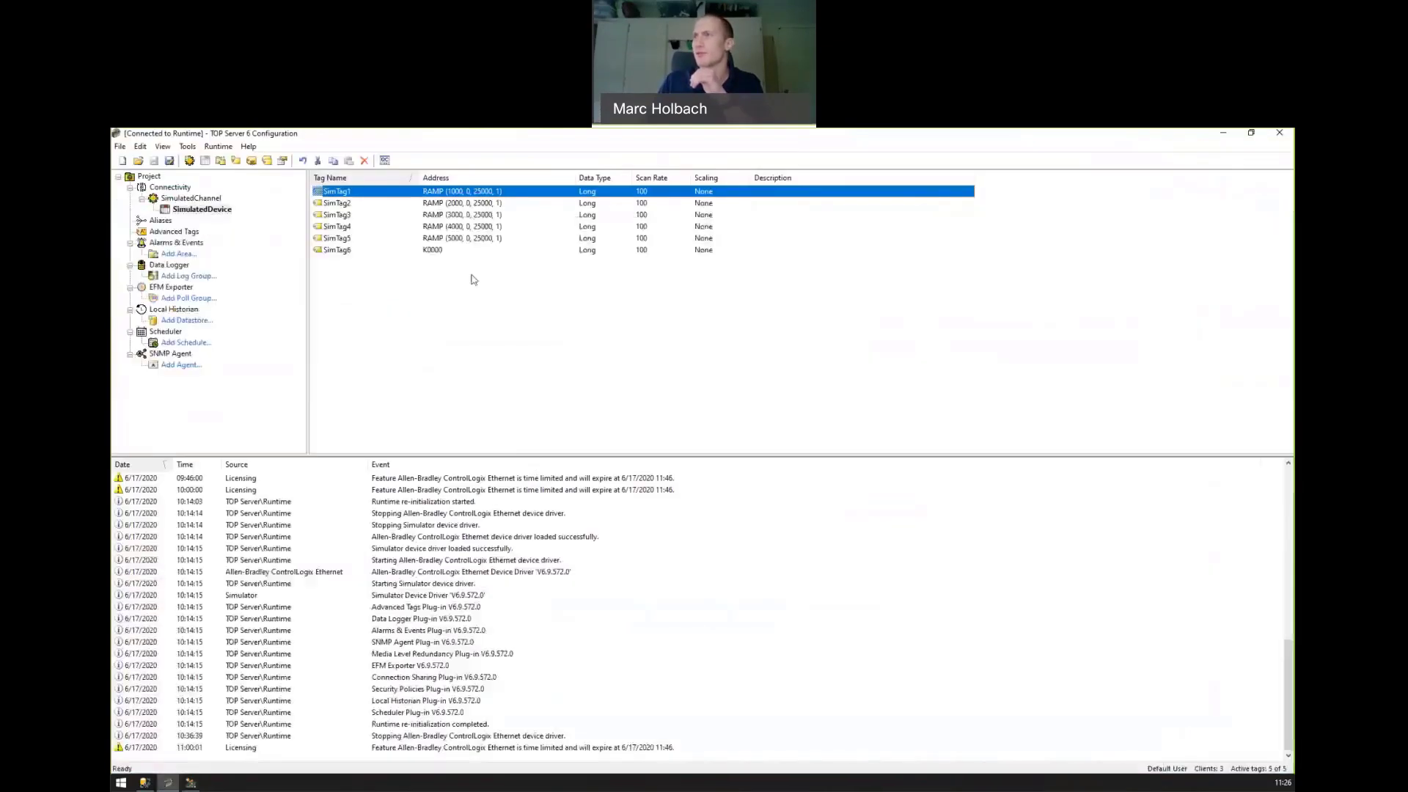
click(191, 782)
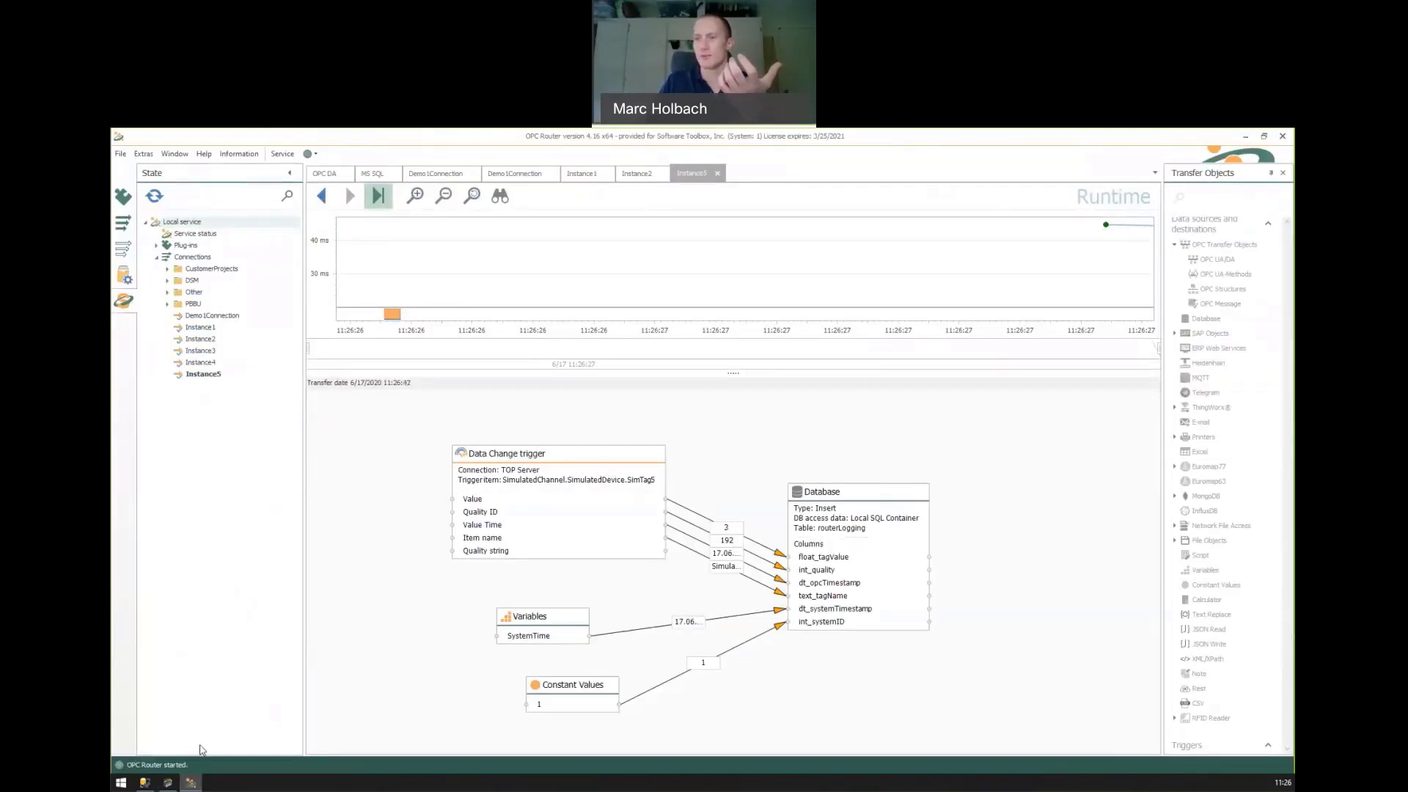
Add ORDER BY dt_opcTimestamp DESC to the routerLogging query and execute it
click(145, 783)
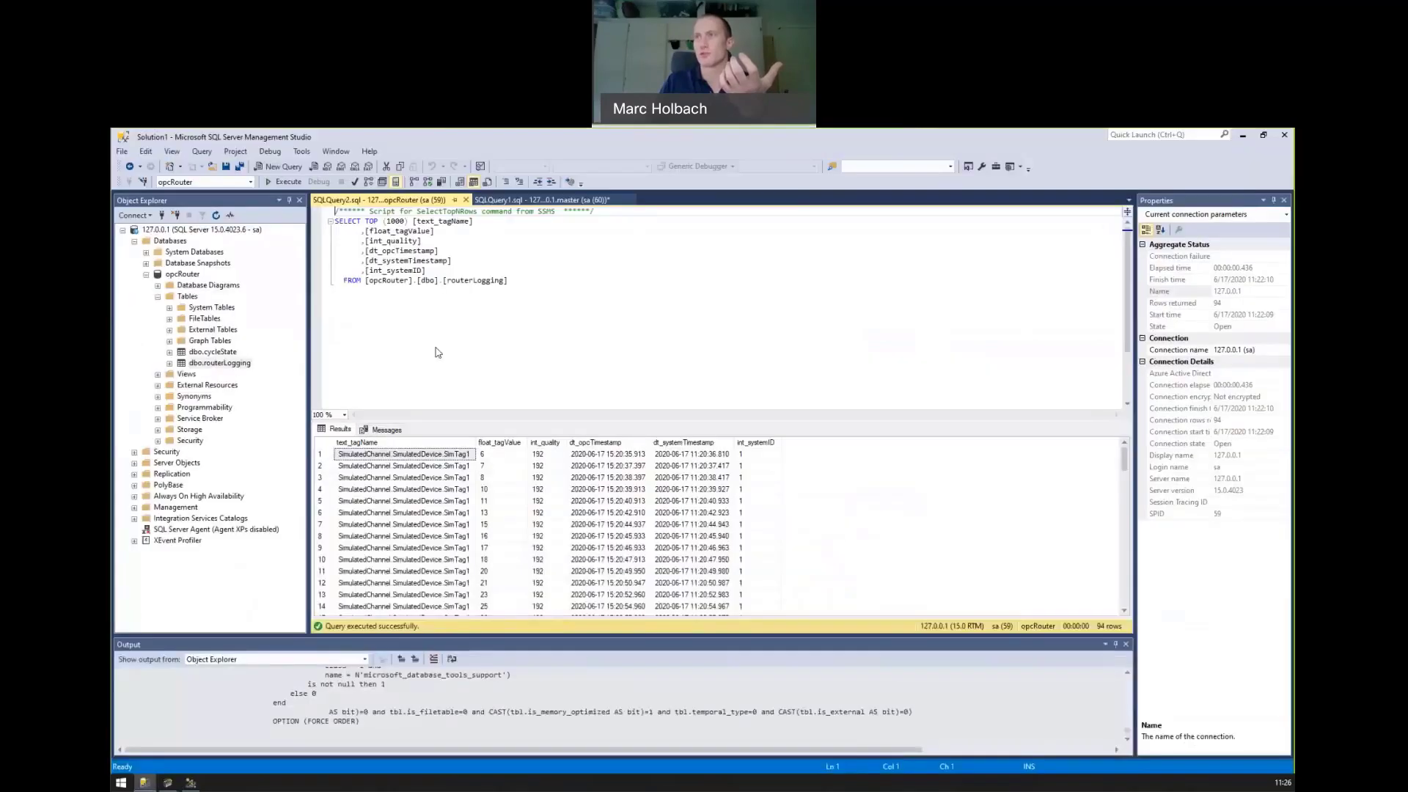
click(285, 182)
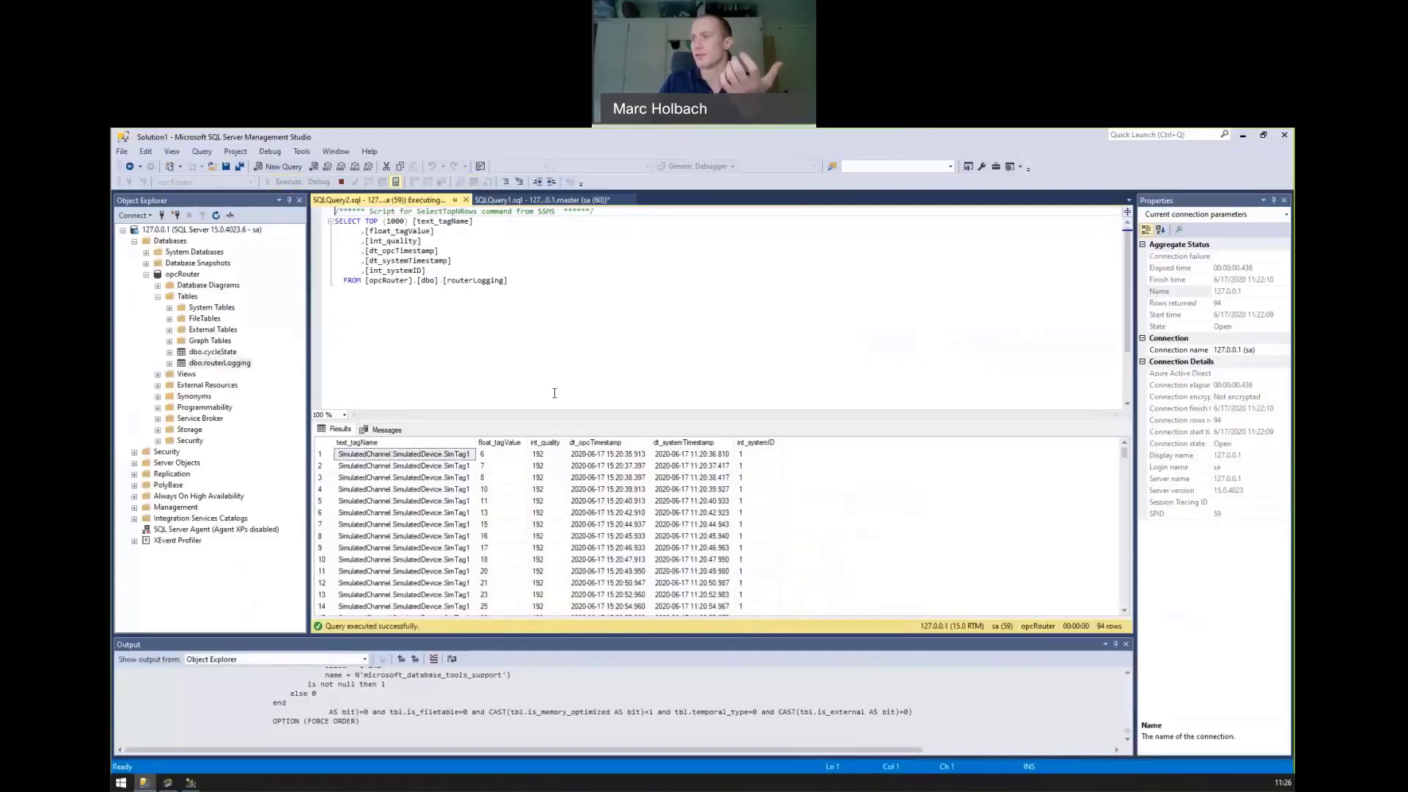
click(533, 280)
text(order by )
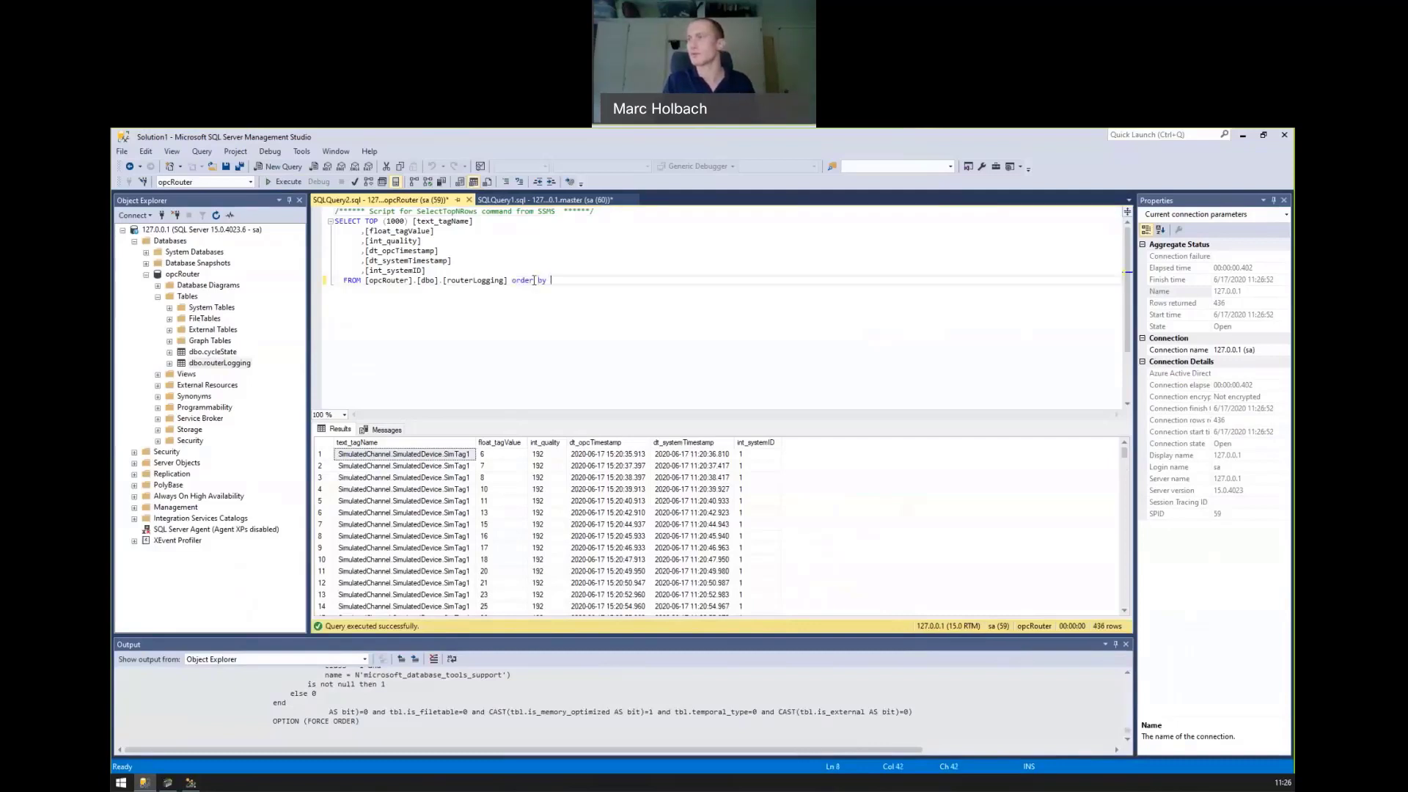
text(dt_O)
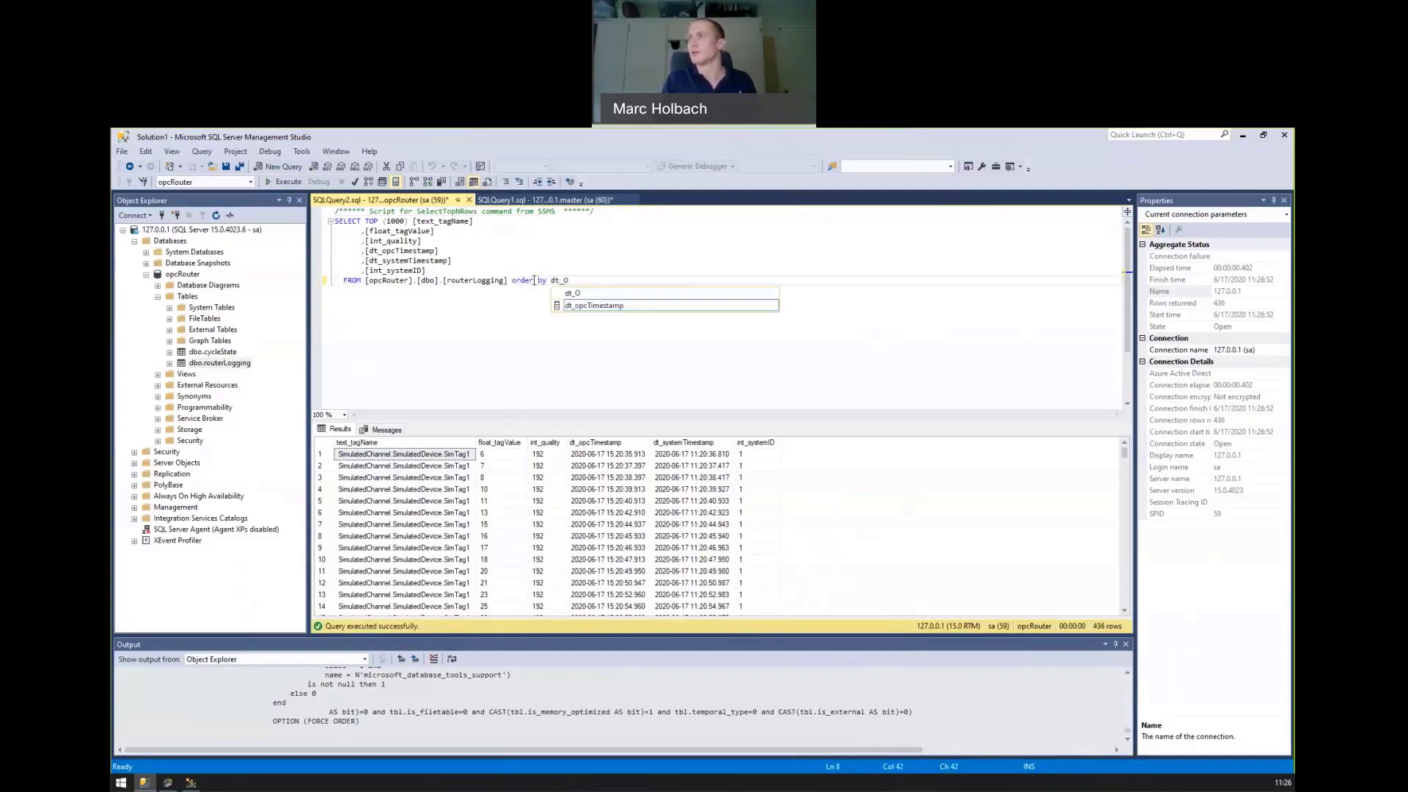
text(pcT)
key(Tab)
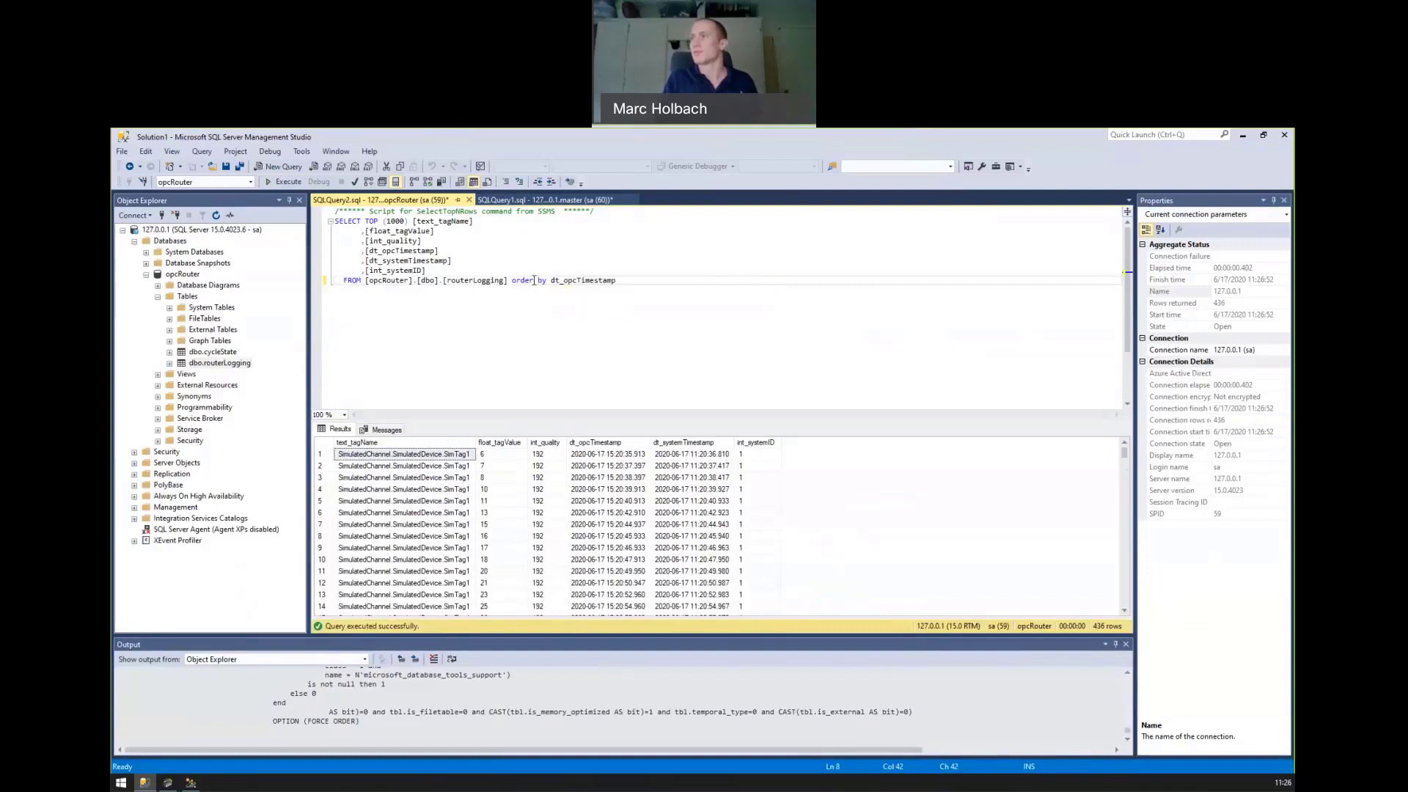
text(desc)
click(284, 182)
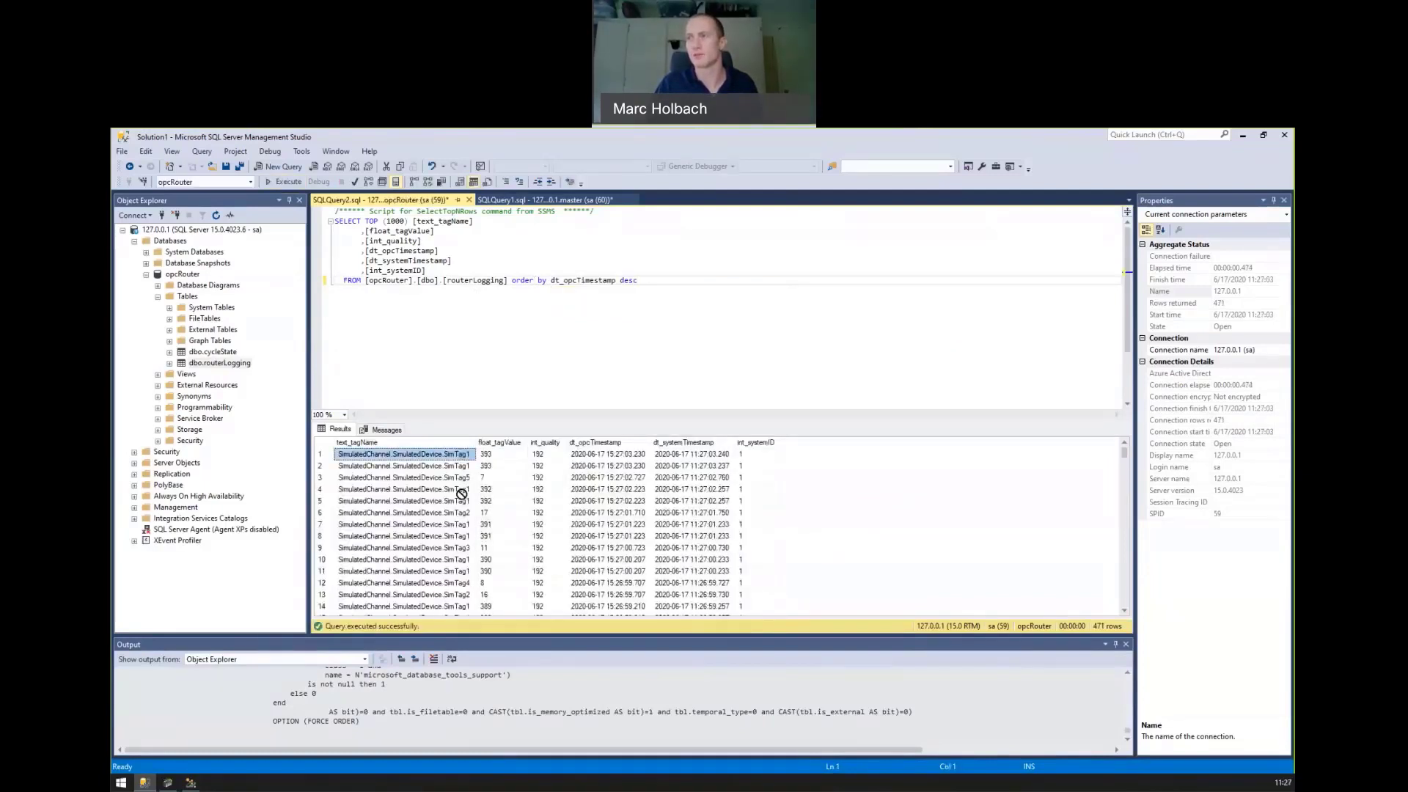
Inspect the SimTag5, SimTag2 and SimTag4 rows among the 471 results
click(468, 478)
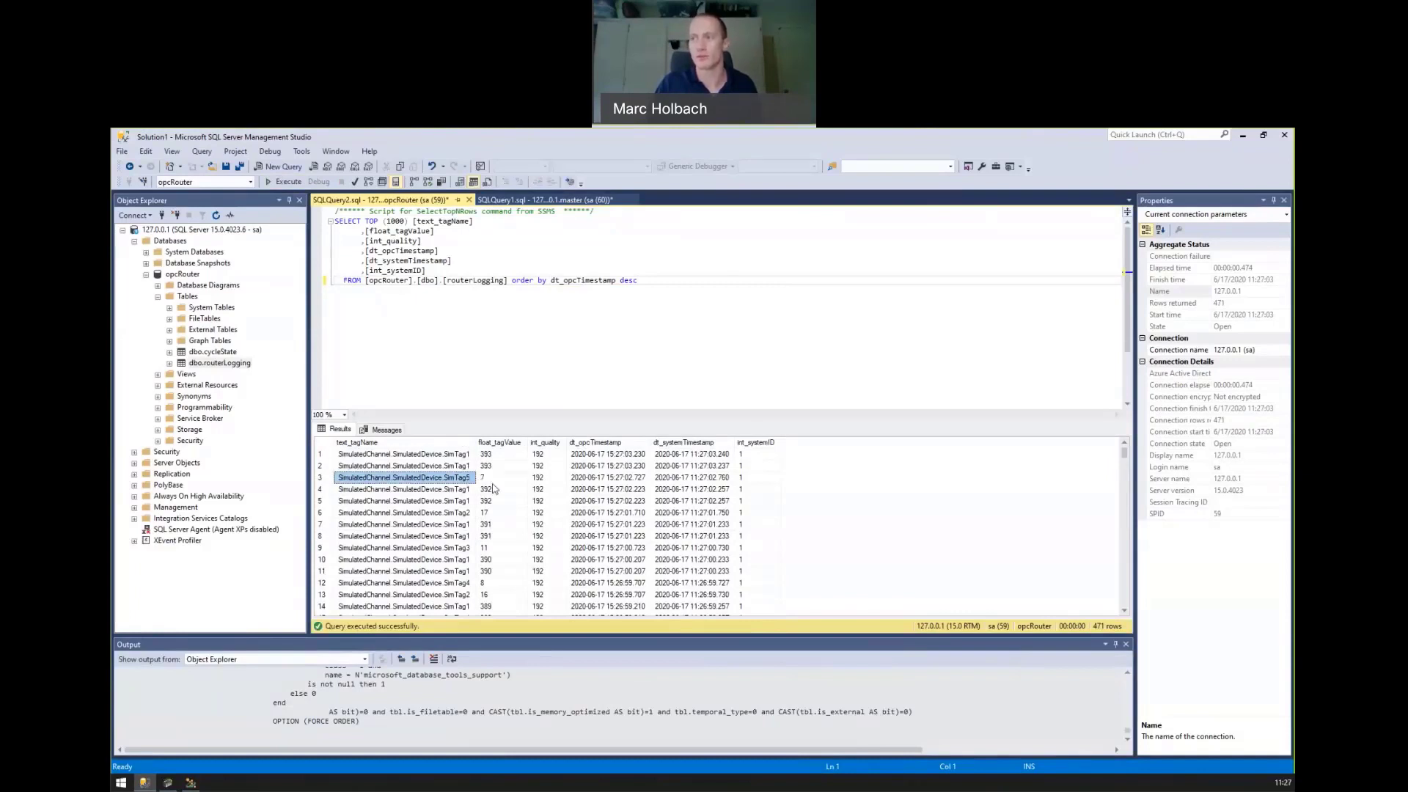
click(473, 515)
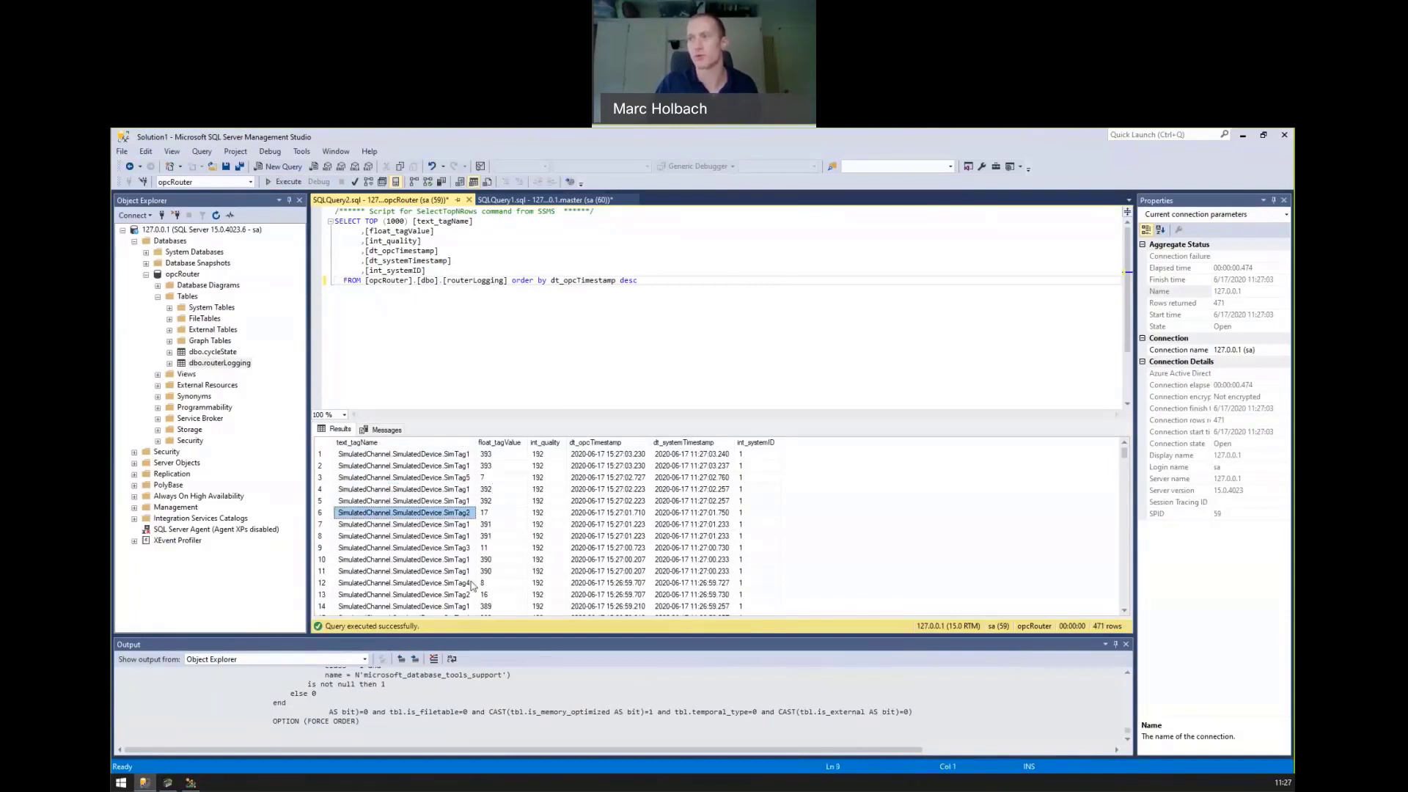
click(475, 583)
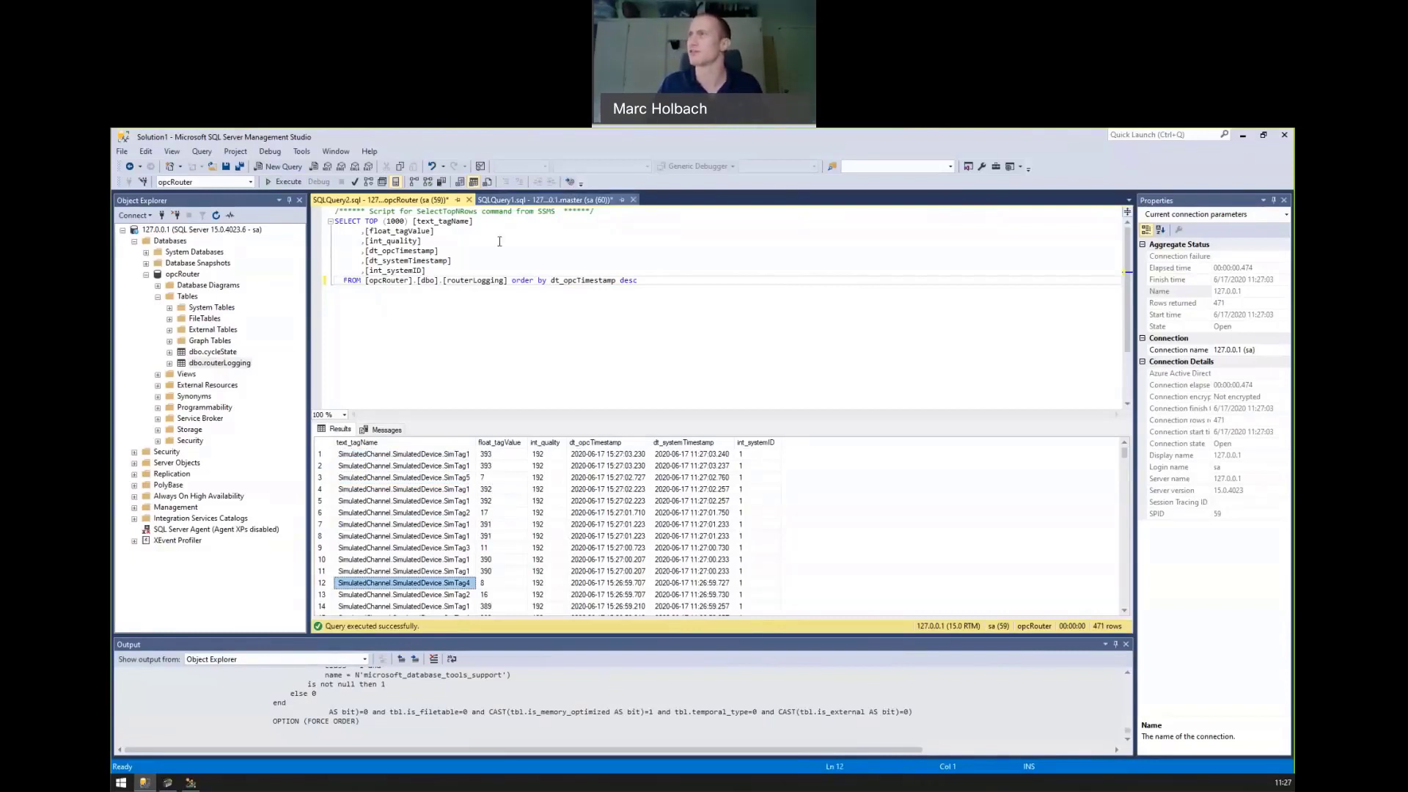
Minimize Management Studio to watch Instance5's SimTag5 values feeding routerLogging
click(1243, 138)
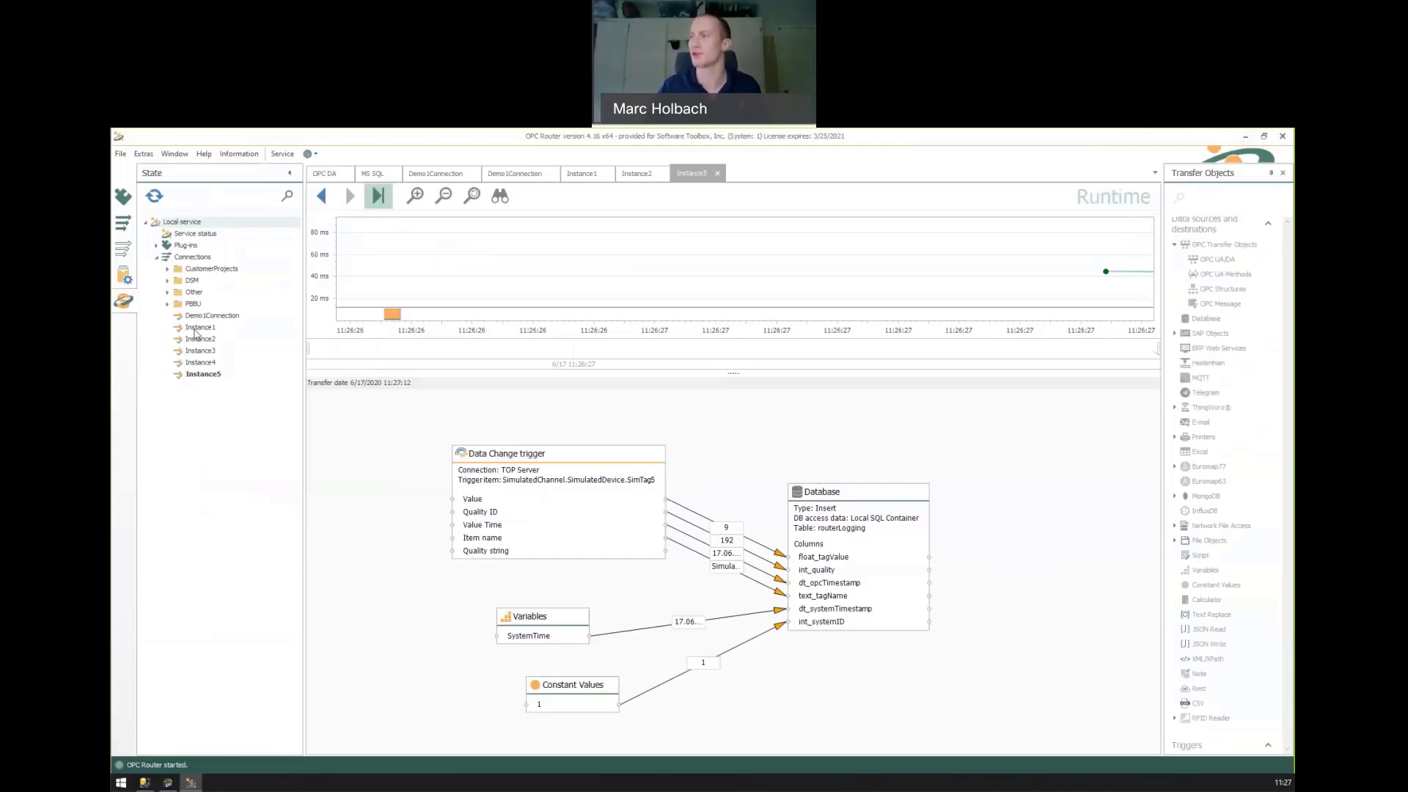